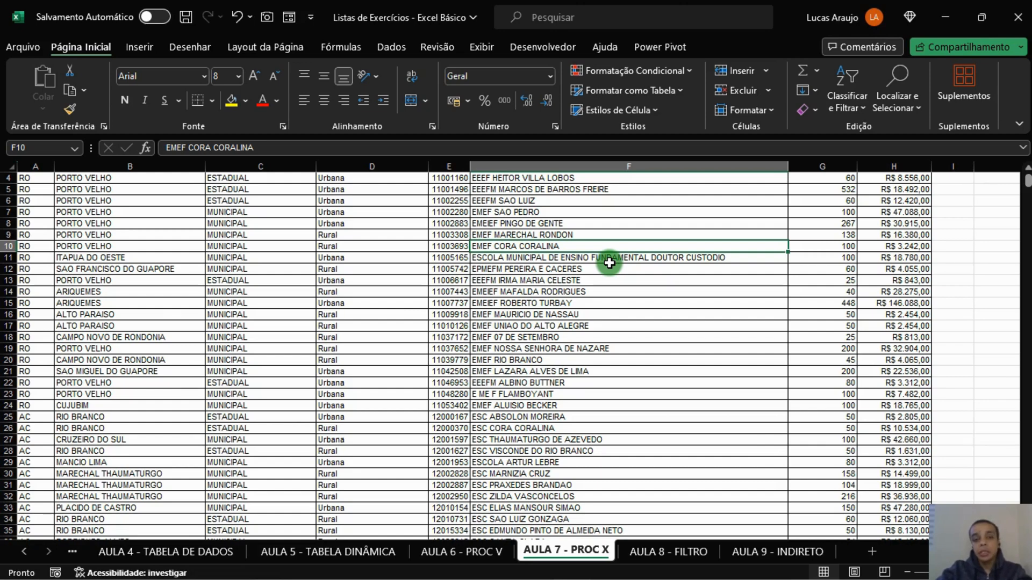
# On the AULA 6 - PROC V sheet, compare the school lookup results in J2:L2 with that school's row in the source table.
pyautogui.scroll(1, 609, 263)
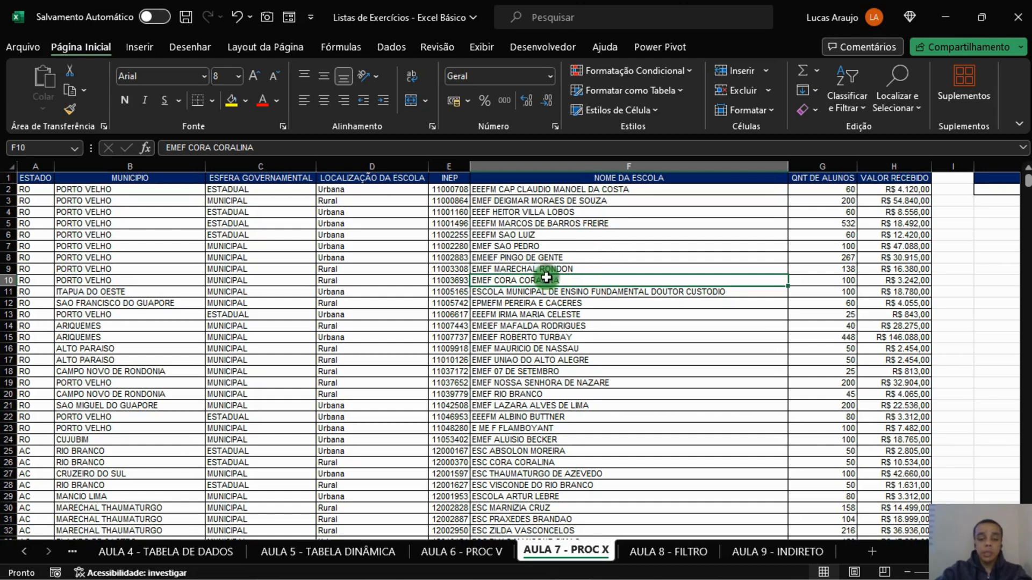
pyautogui.click(460, 552)
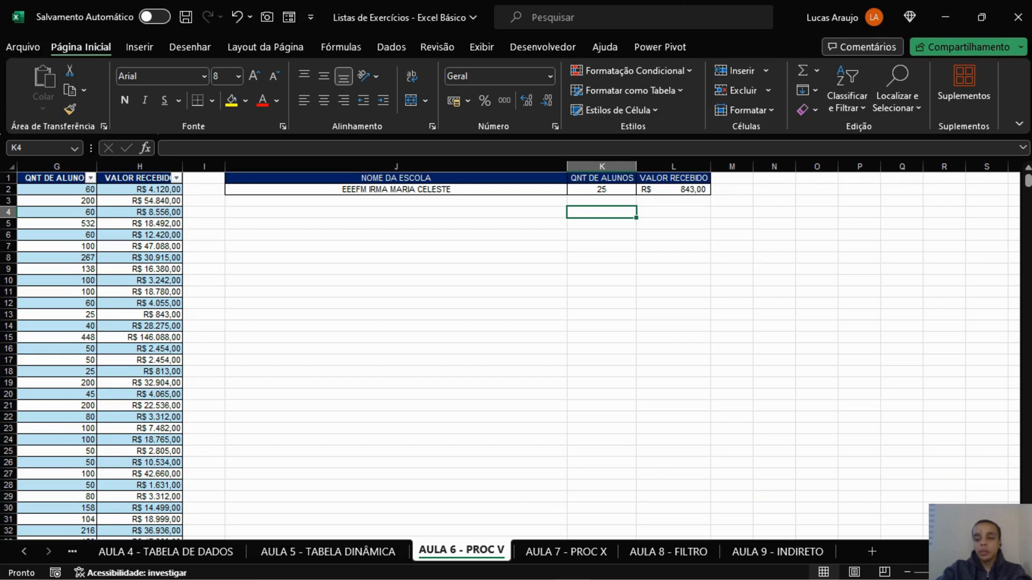
pyautogui.hscroll(-2, 476, 530)
pyautogui.click(823, 193)
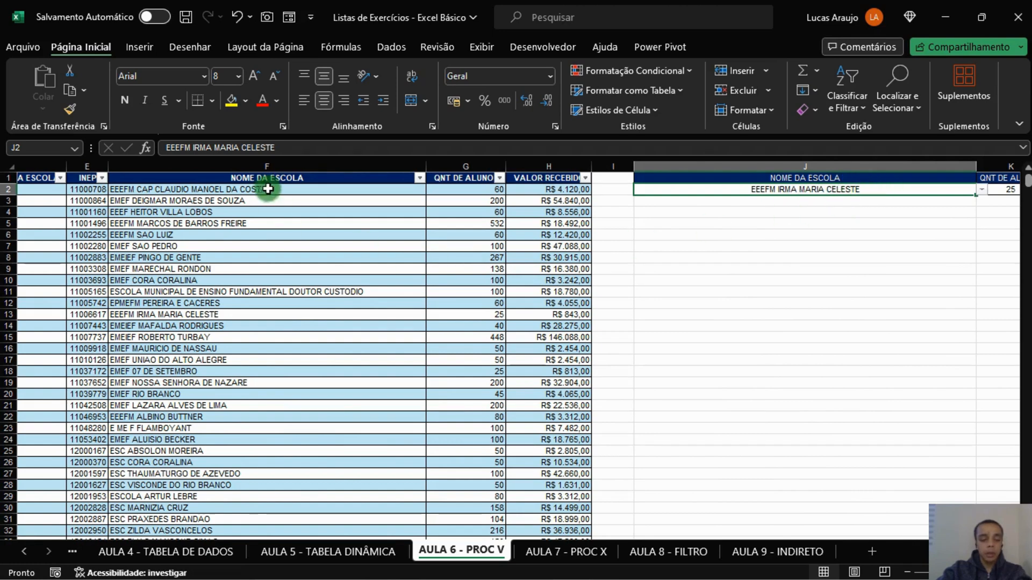
pyautogui.click(178, 189)
pyautogui.click(180, 235)
pyautogui.click(180, 292)
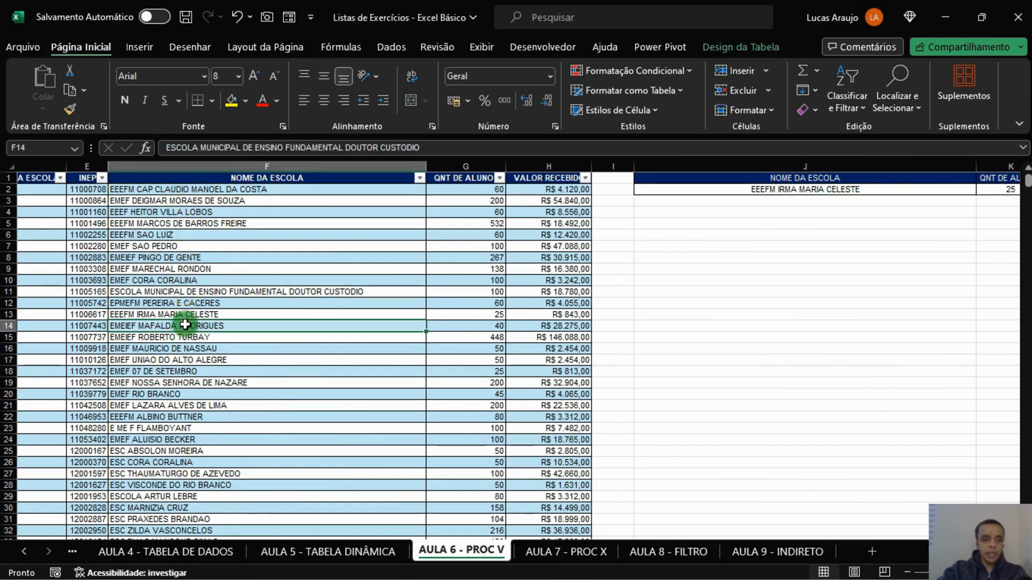
pyautogui.click(185, 360)
pyautogui.click(186, 405)
pyautogui.click(196, 189)
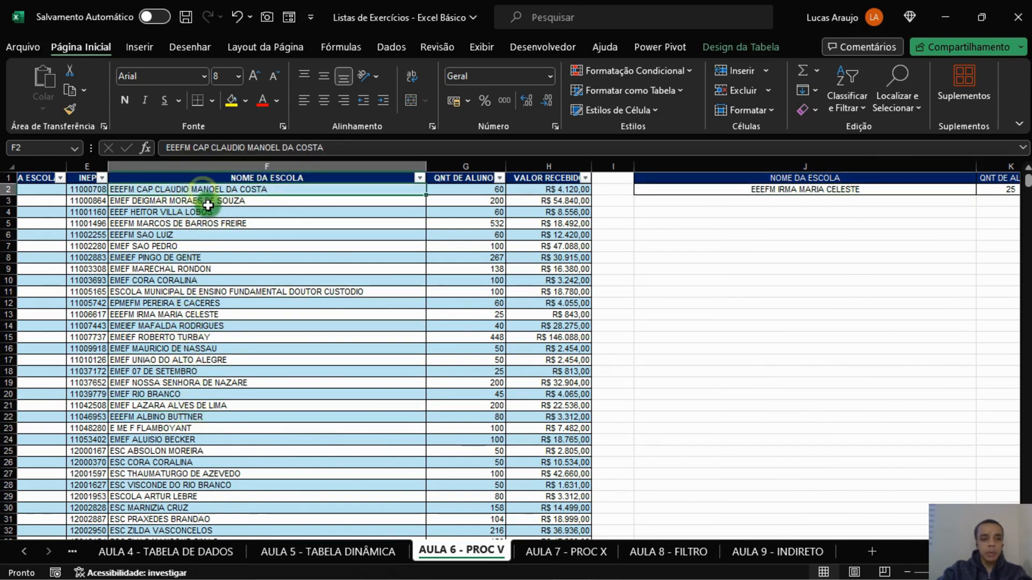
pyautogui.click(207, 202)
pyautogui.click(212, 239)
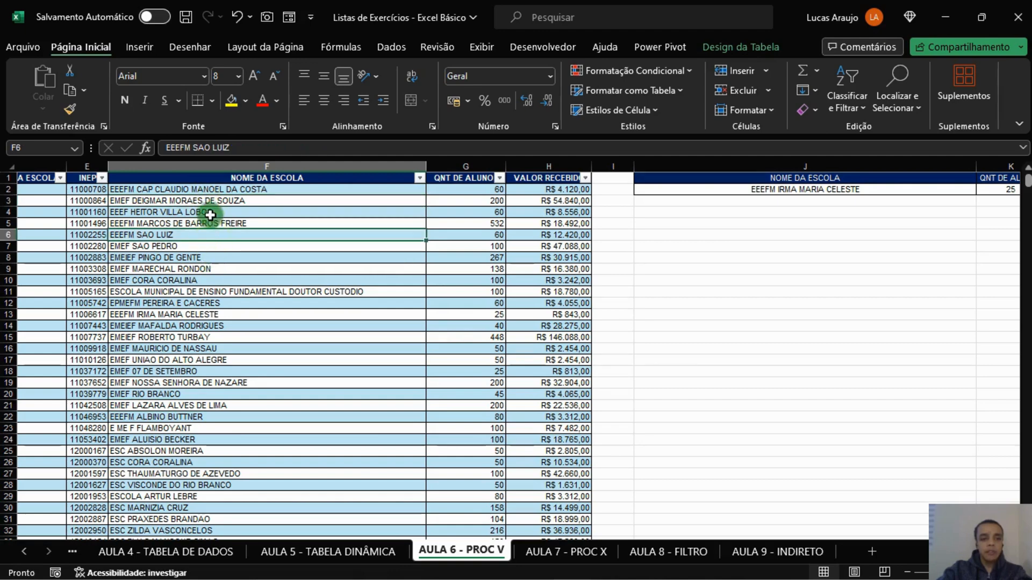
pyautogui.click(184, 316)
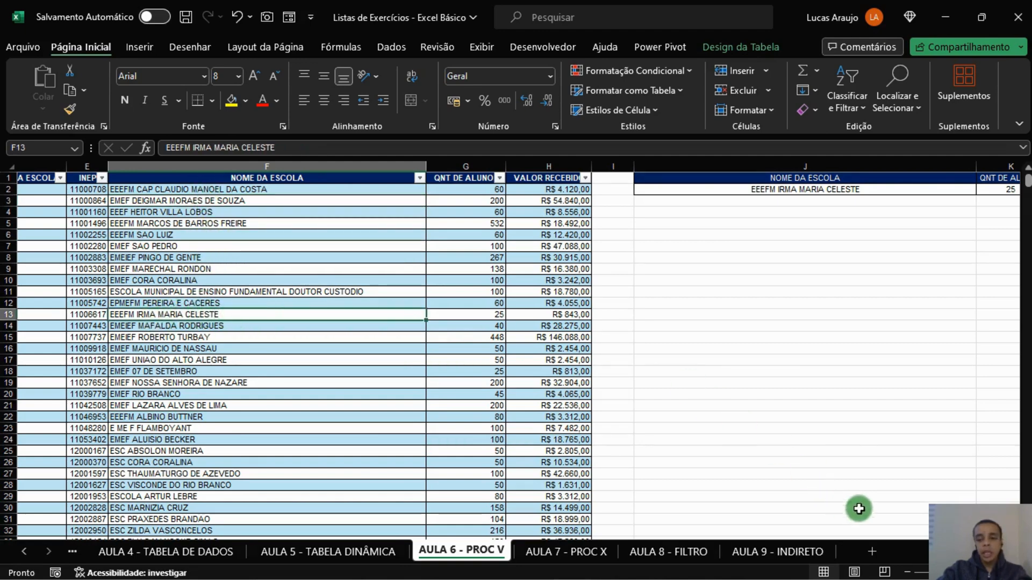
pyautogui.hscroll(3, 516, 350)
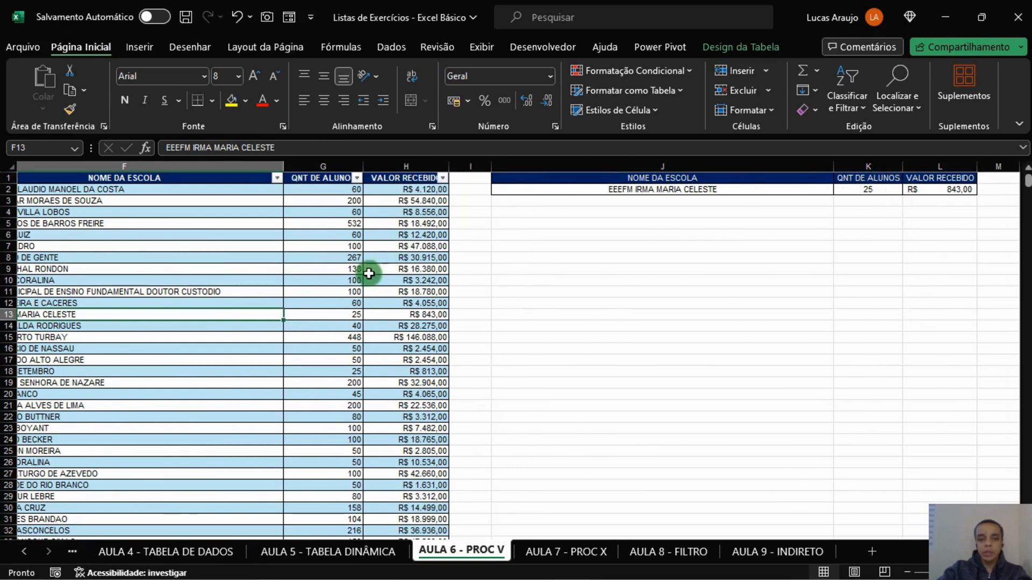
pyautogui.click(341, 322)
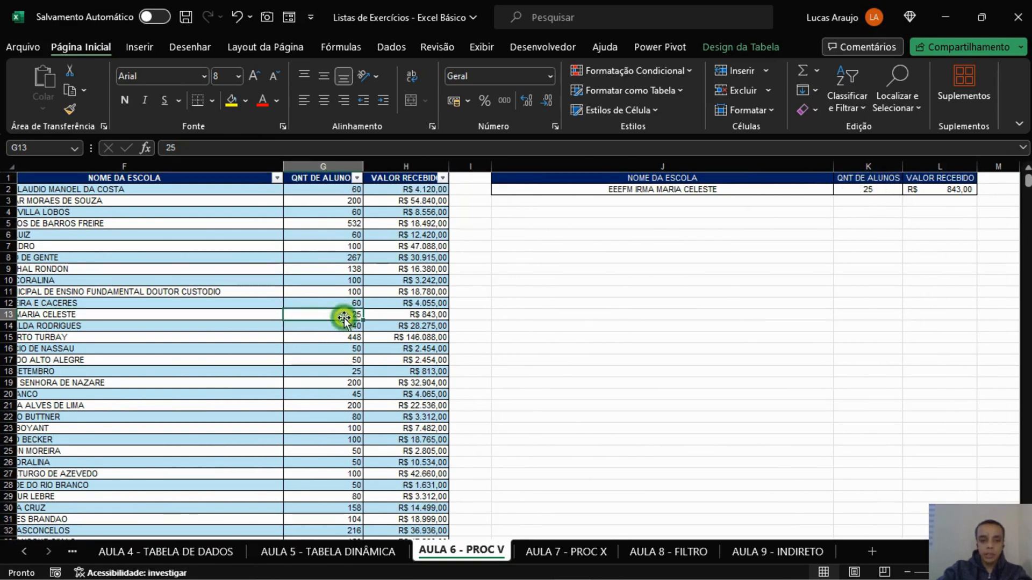
pyautogui.click(962, 188)
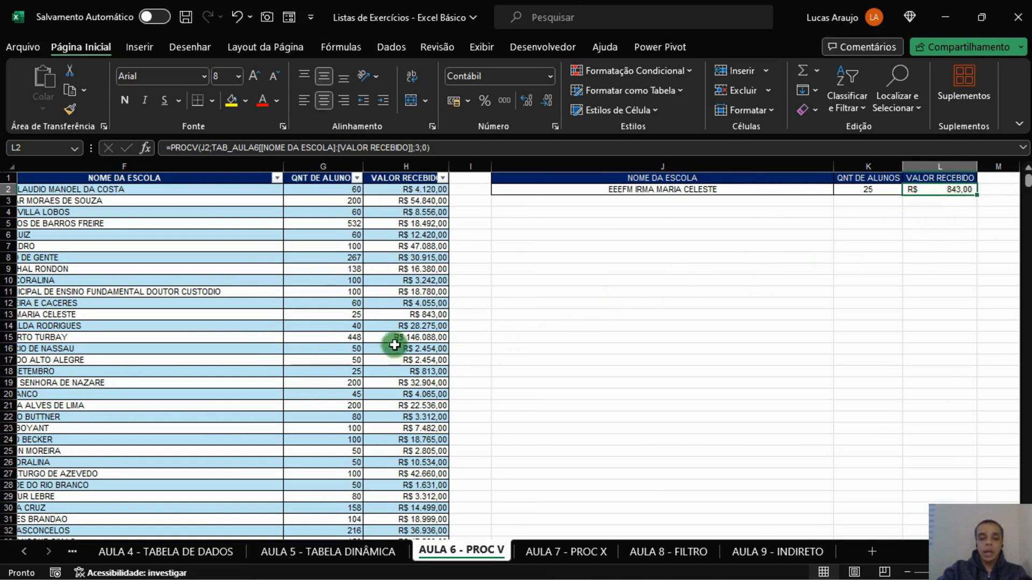
pyautogui.click(406, 310)
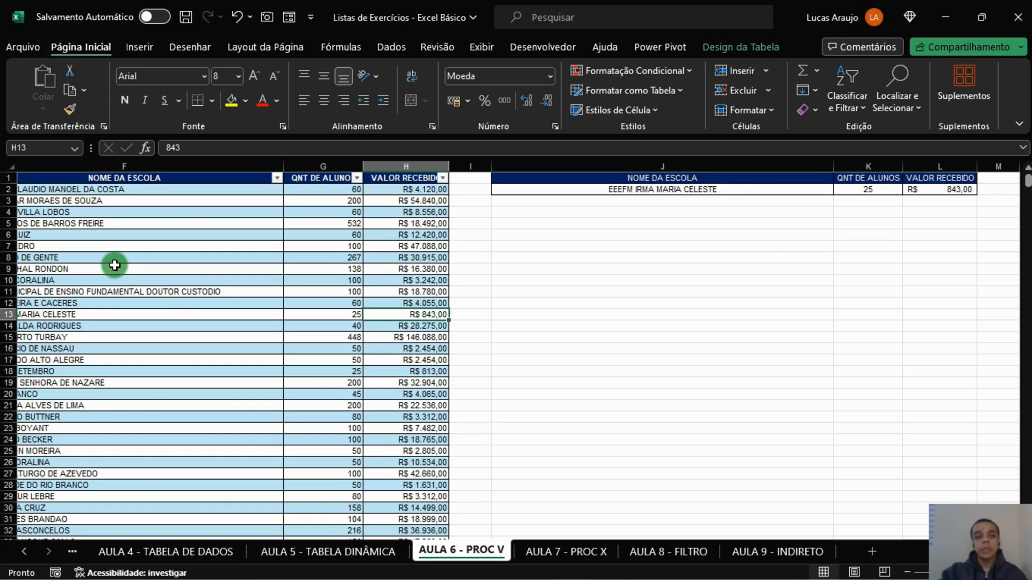
# Examine how the table's school name column sits relative to the student count, received value and MUNICIPIO columns.
pyautogui.click(731, 189)
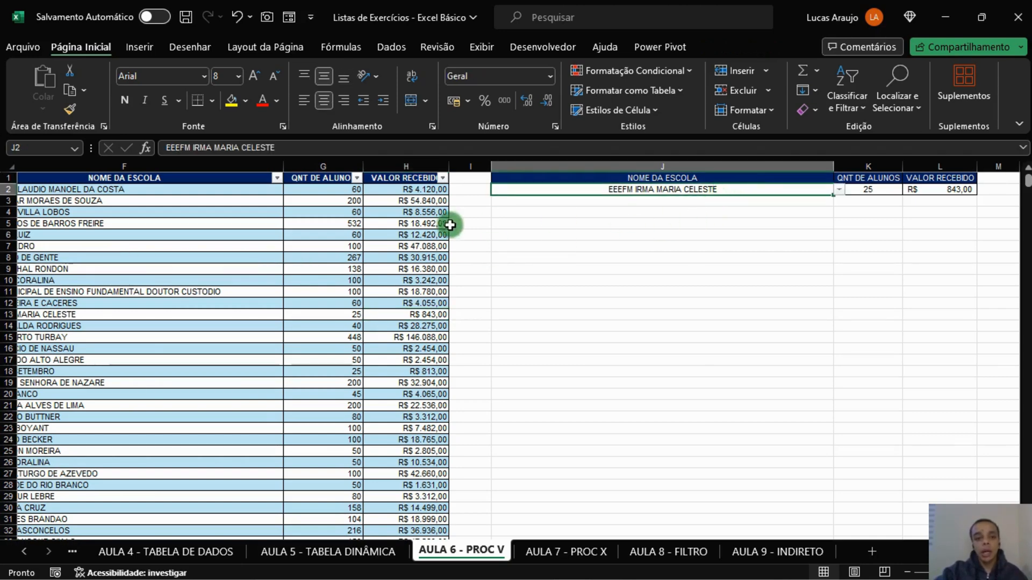
pyautogui.click(166, 235)
pyautogui.click(374, 226)
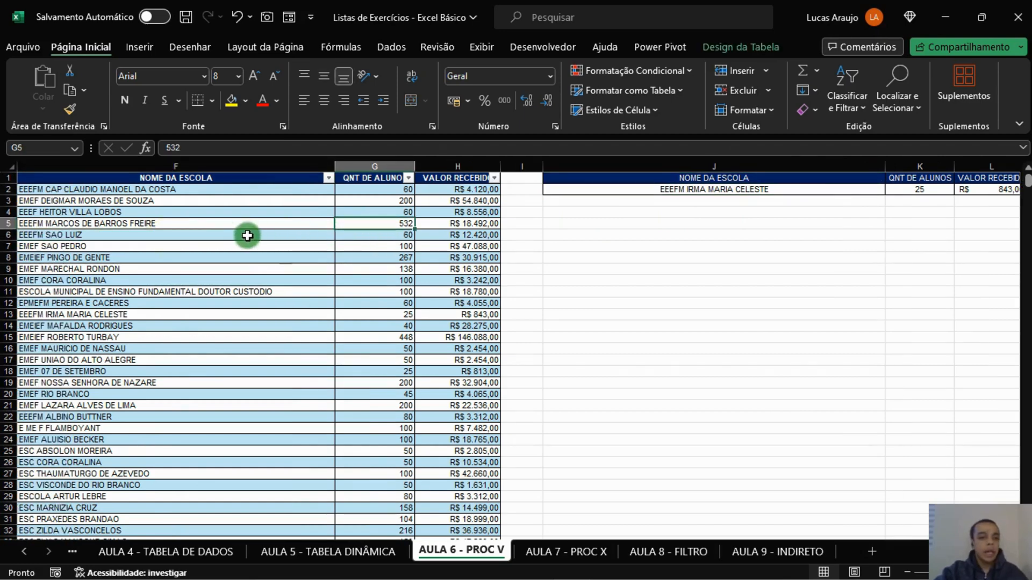
pyautogui.click(212, 224)
pyautogui.click(375, 223)
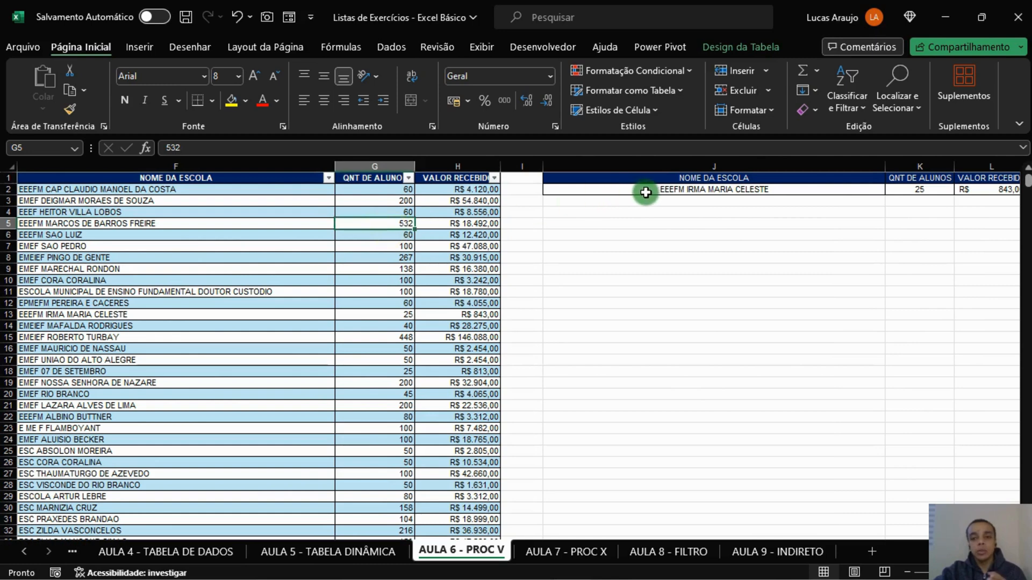
pyautogui.moveTo(209, 191); pyautogui.dragTo(196, 382)
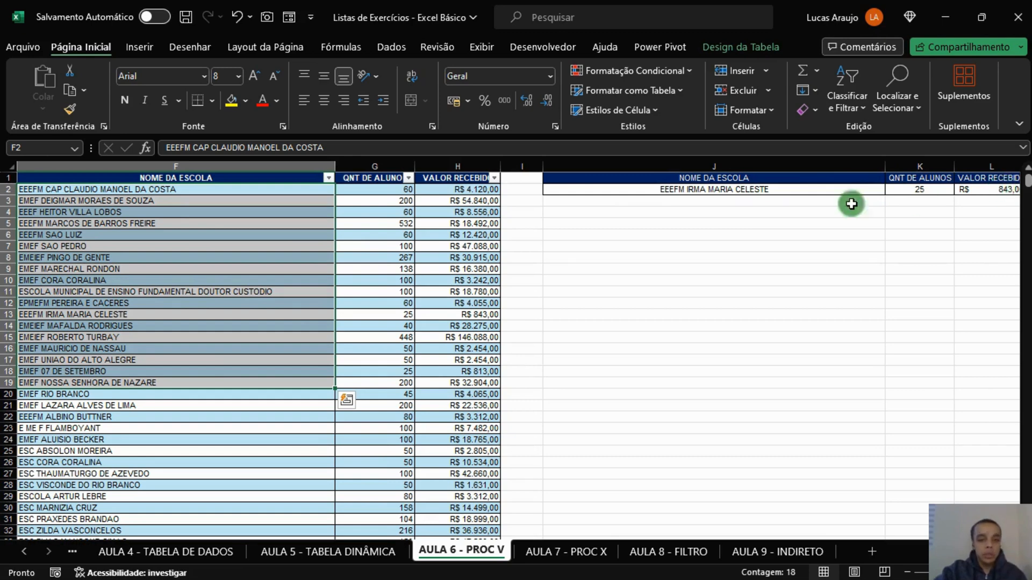
pyautogui.moveTo(378, 223); pyautogui.dragTo(380, 279)
pyautogui.moveTo(456, 200); pyautogui.dragTo(463, 303)
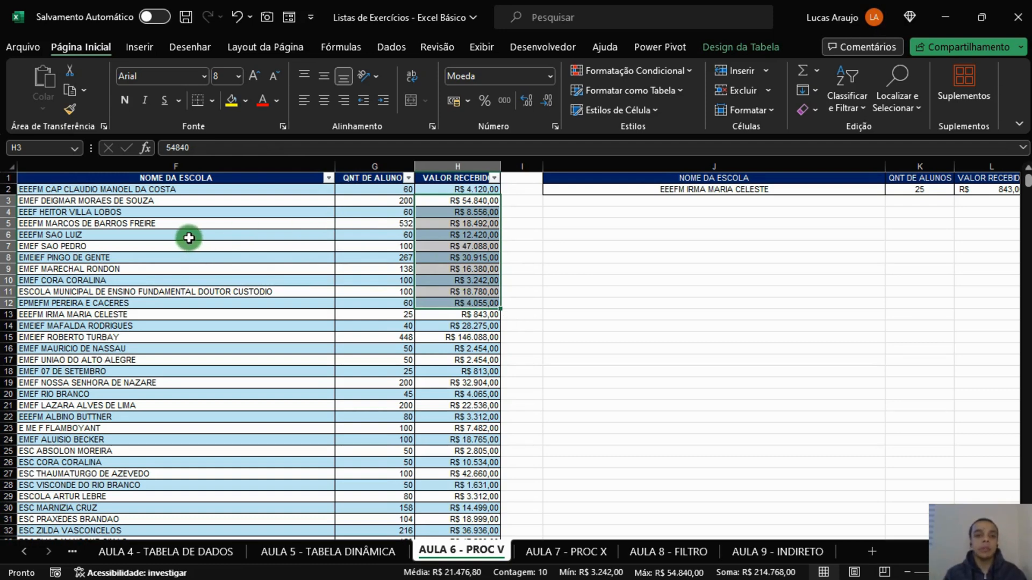
pyautogui.hscroll(-4, 496, 437)
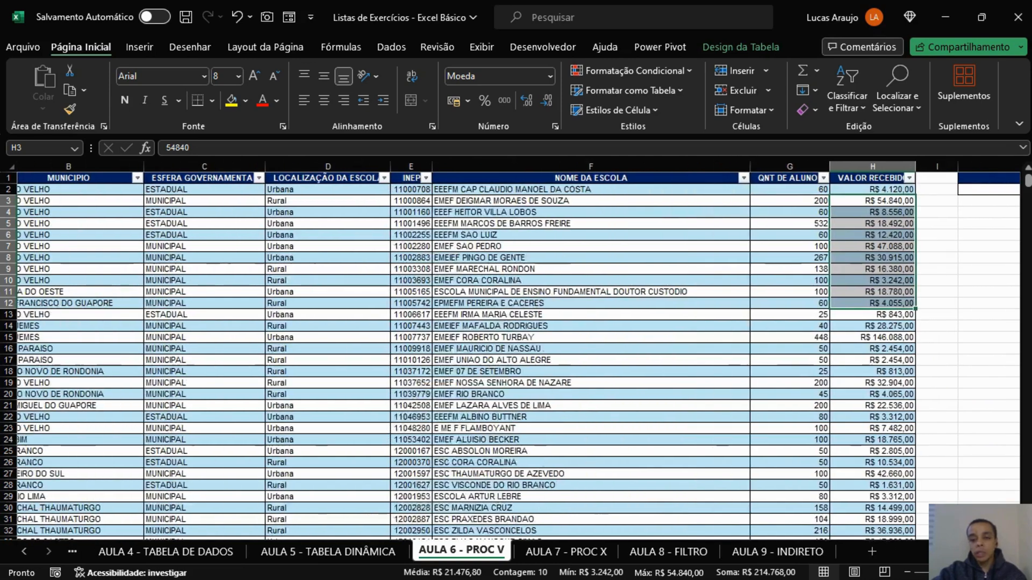
pyautogui.click(61, 211)
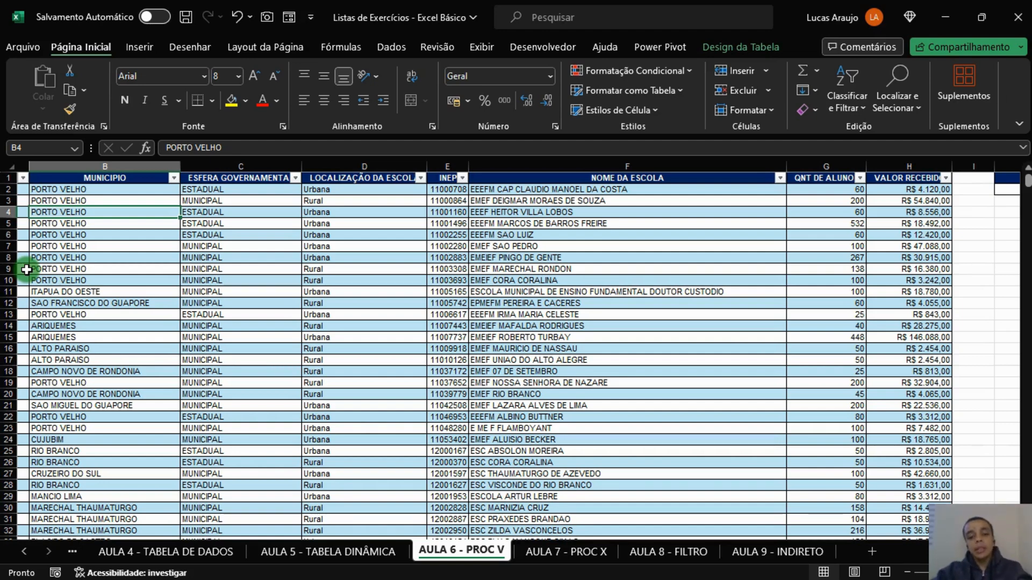
# On the AULA 7 - PROC X sheet, enter Produto 1 and Produto 2 in cells X7 and X8.
pyautogui.click(612, 554)
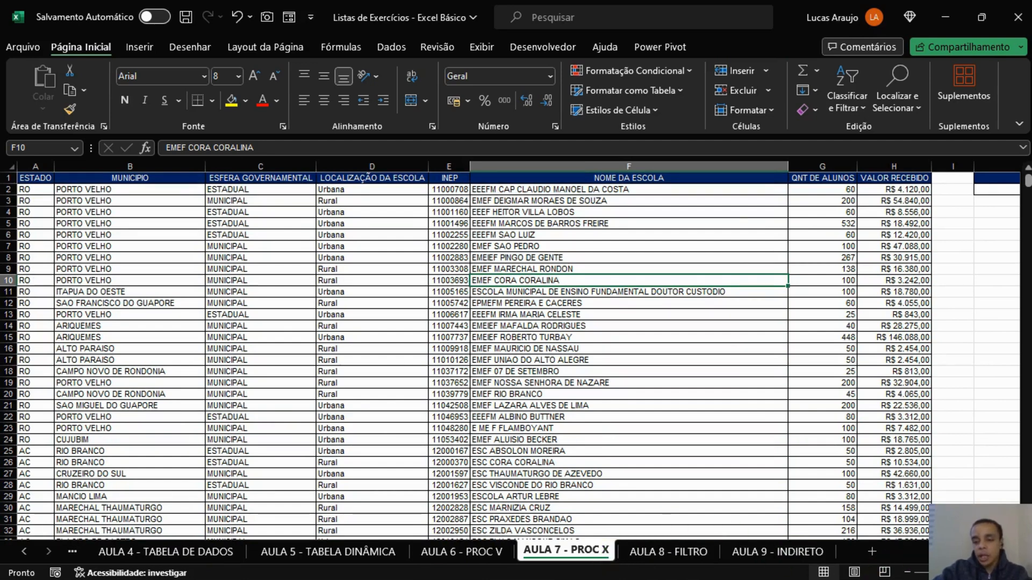
pyautogui.hscroll(3, 516, 349)
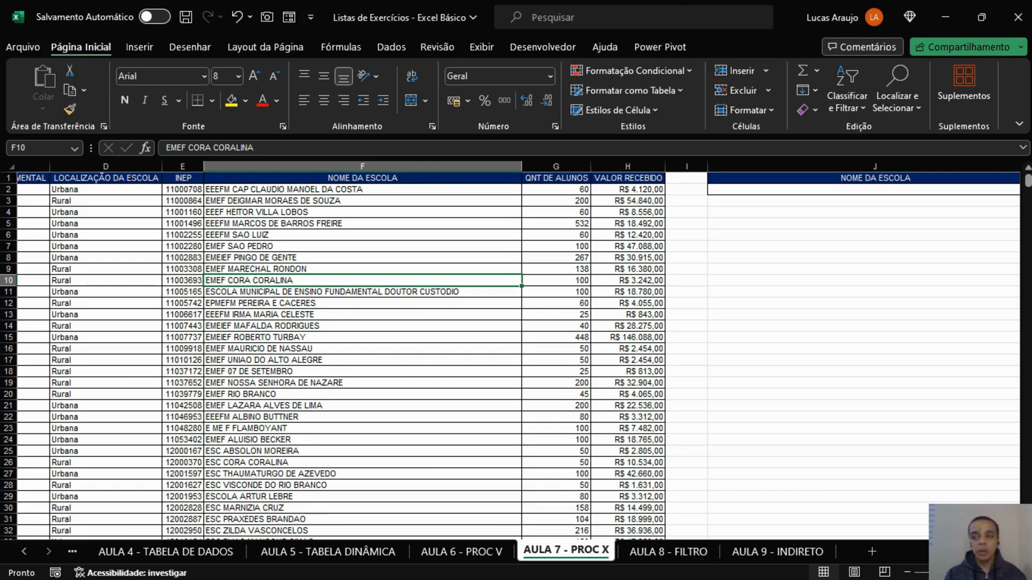
pyautogui.press('Right')
pyautogui.press('Right')
pyautogui.press('Right')
pyautogui.press('Right')
pyautogui.press('Right')
pyautogui.press('Right')
pyautogui.press('Right')
pyautogui.press('Right')
pyautogui.press('Right')
pyautogui.press('Right')
pyautogui.press('Right')
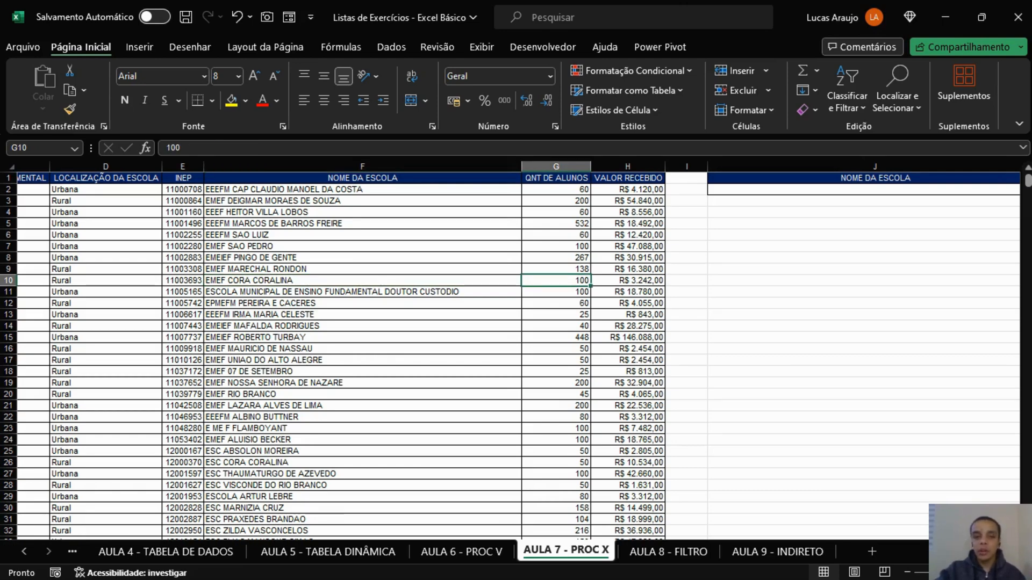
pyautogui.press('Right')
pyautogui.press('Right')
pyautogui.press('Right')
pyautogui.press('Right')
pyautogui.press('Right')
pyautogui.press('Right')
pyautogui.press('Right')
pyautogui.press('Right')
pyautogui.press('Right')
pyautogui.press('Right')
pyautogui.press('Right')
pyautogui.press('Right')
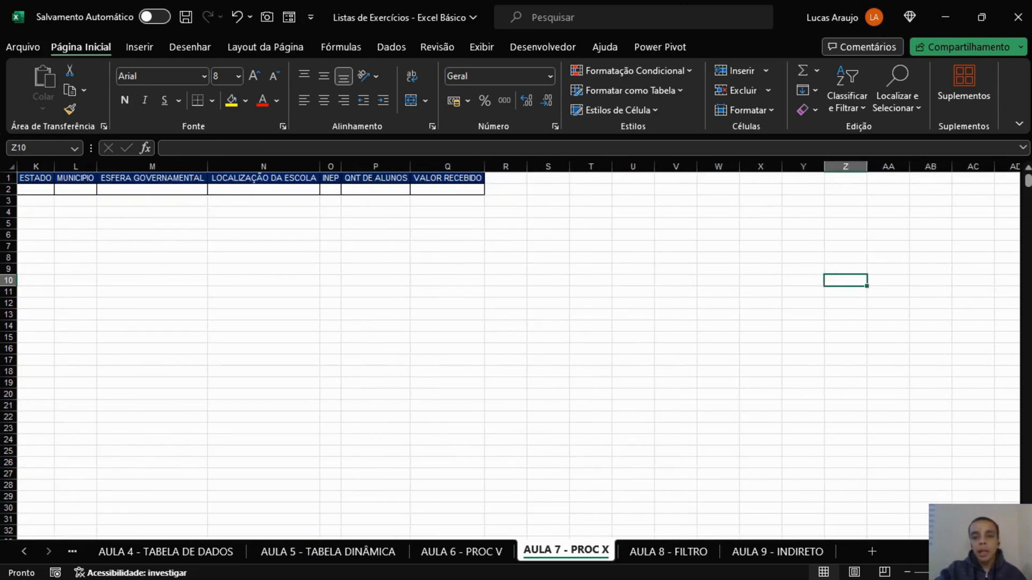
pyautogui.press('Right')
pyautogui.press('Right')
pyautogui.press('Right')
pyautogui.press('Right')
pyautogui.press('Right')
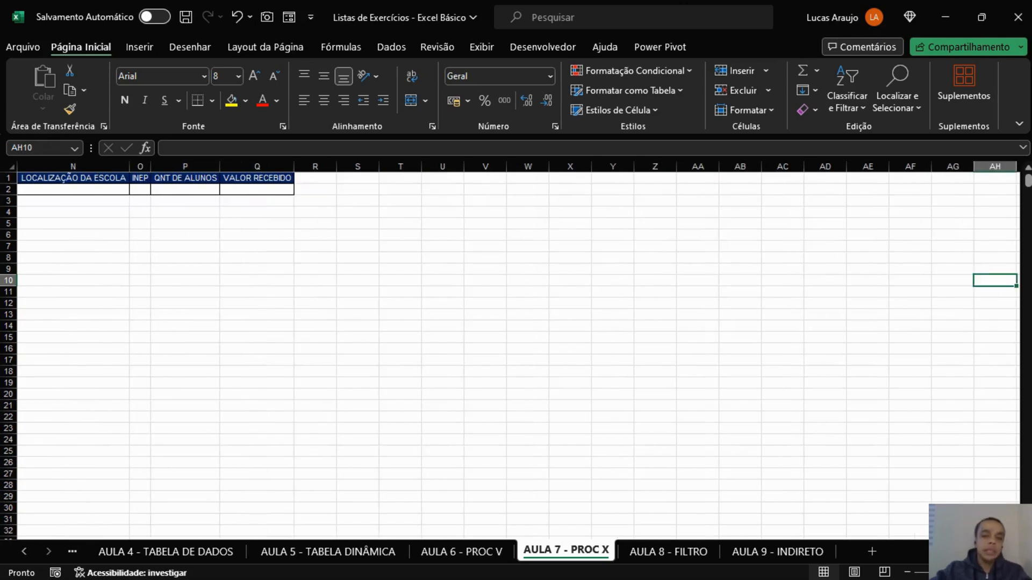
pyautogui.scroll(3, 559, 253)
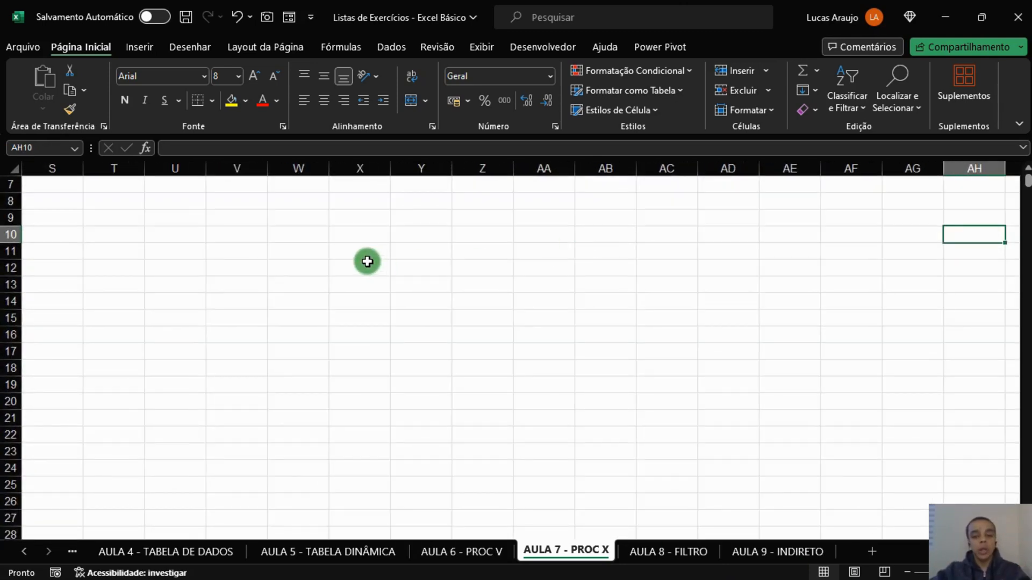
pyautogui.click(376, 184)
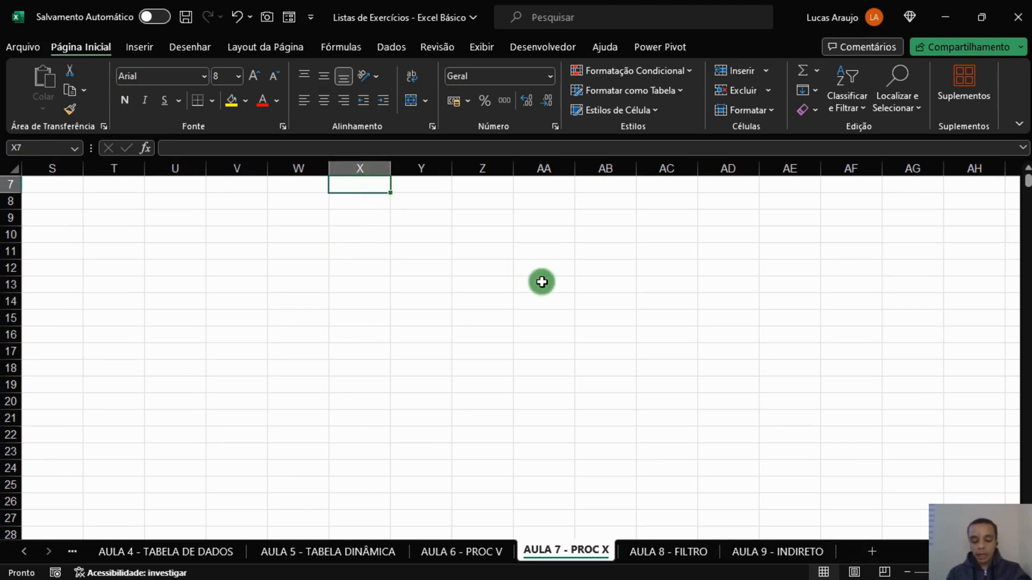
pyautogui.write('Produto 1')
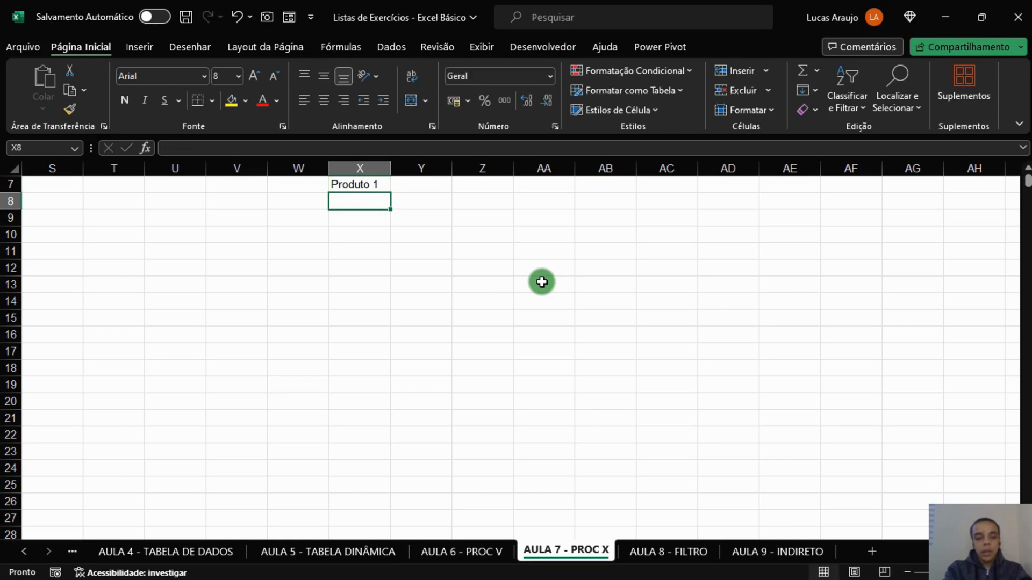
pyautogui.write('Produto 2')
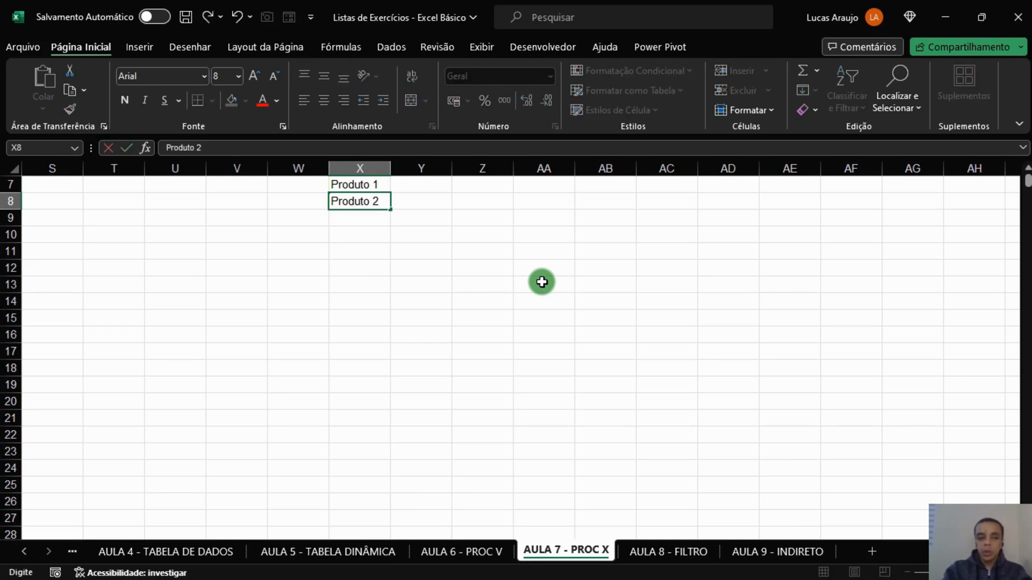
pyautogui.press('Return')
# Enter the prices 30 for Produto 1 and 45 for Produto 2 in cells Y7 and Y8.
pyautogui.click(380, 184)
pyautogui.moveTo(380, 184); pyautogui.dragTo(379, 202)
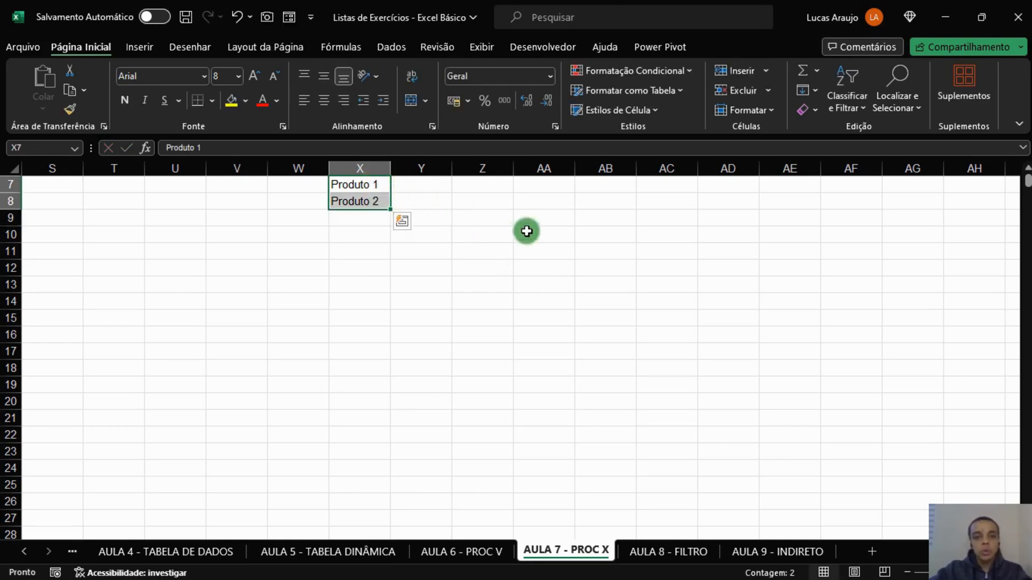
pyautogui.click(566, 235)
pyautogui.click(556, 184)
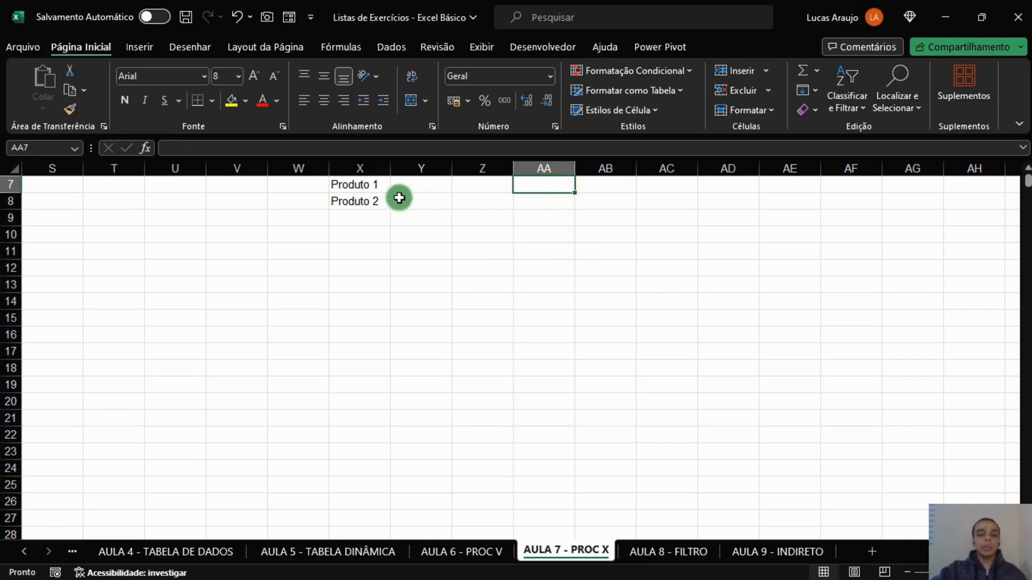
pyautogui.click(416, 192)
pyautogui.write('30')
pyautogui.press('Return')
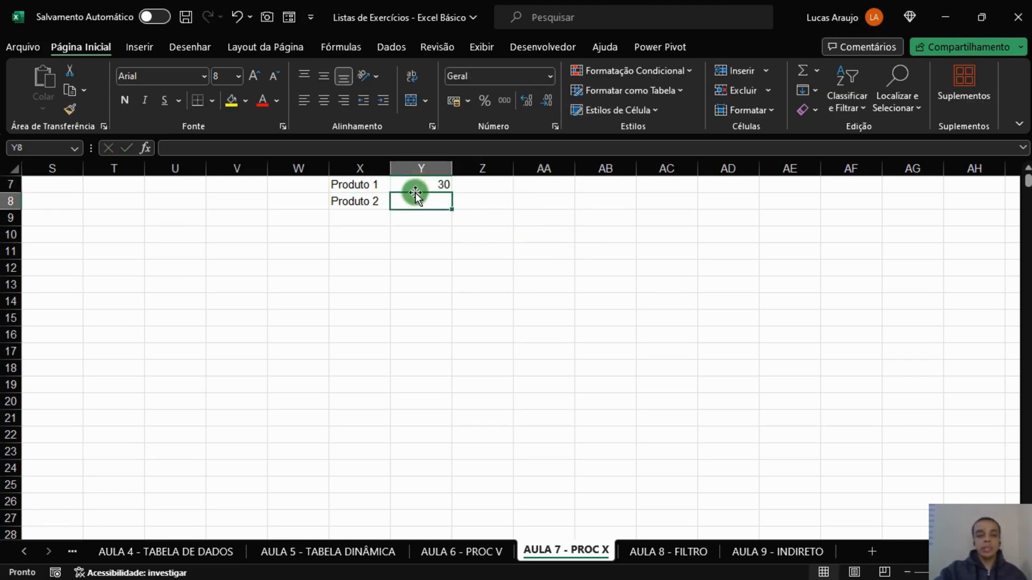
pyautogui.write('45')
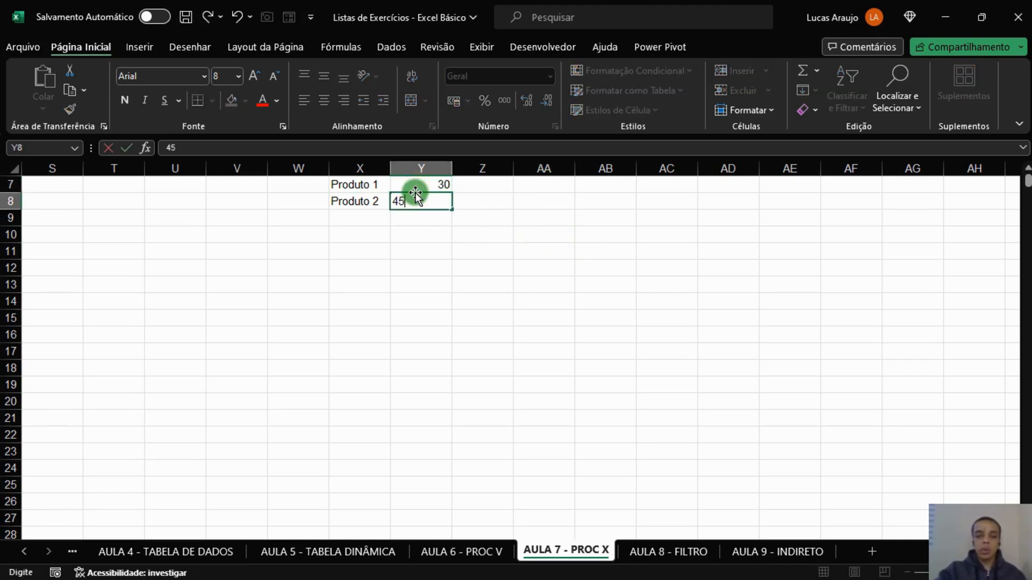
pyautogui.press('Return')
# Apply the accounting number format in R$ to the two prices in Y7:Y8.
pyautogui.moveTo(424, 185); pyautogui.dragTo(431, 195)
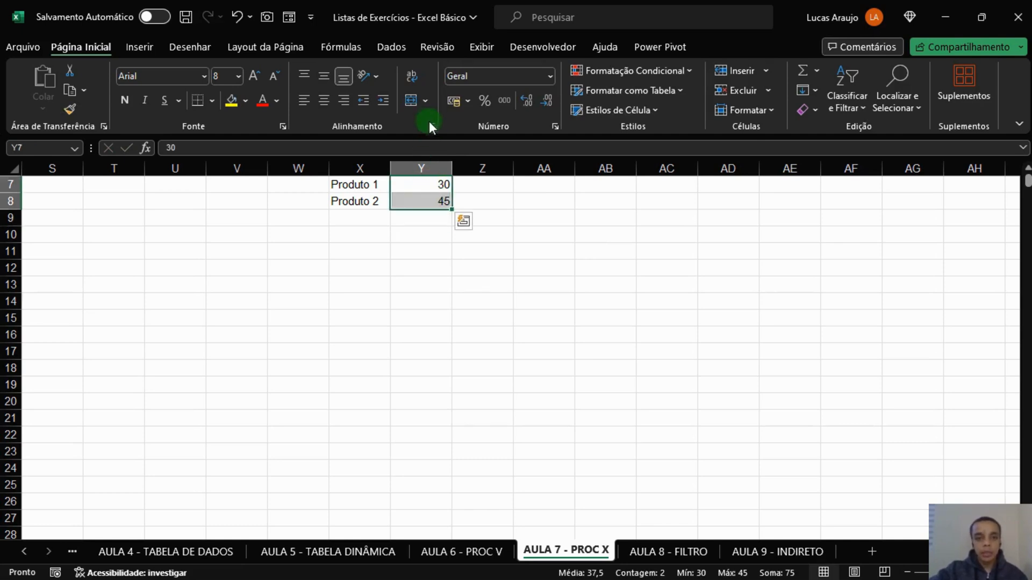
pyautogui.click(450, 104)
pyautogui.click(503, 204)
pyautogui.click(424, 169)
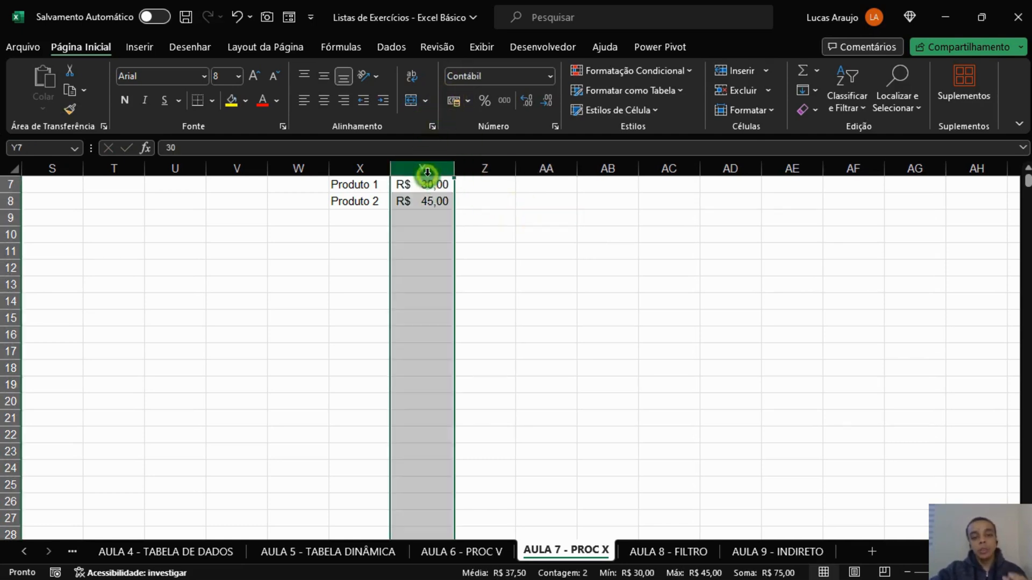
pyautogui.click(430, 200)
pyautogui.click(377, 189)
pyautogui.click(438, 188)
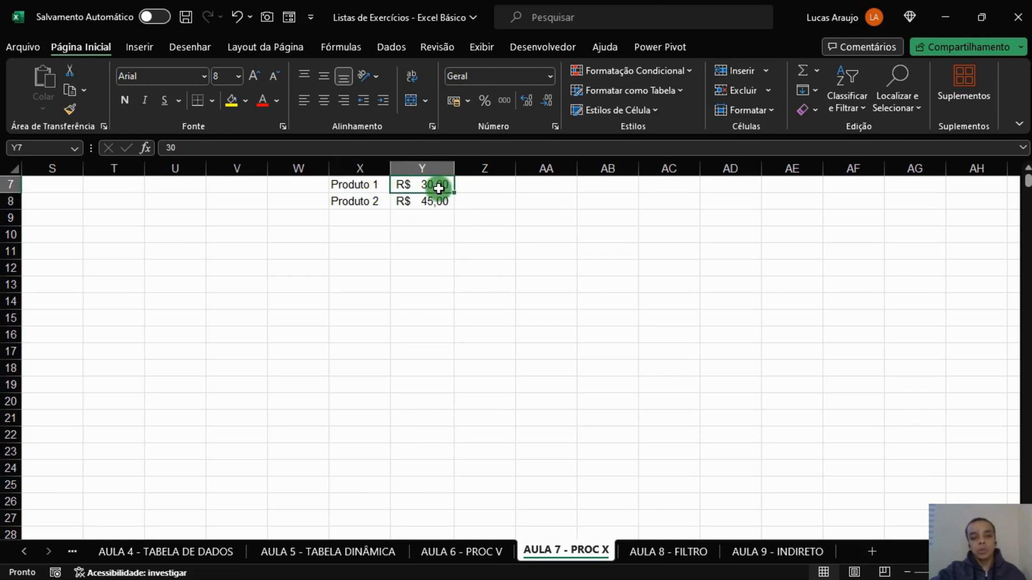
pyautogui.click(380, 203)
pyautogui.click(433, 213)
pyautogui.click(556, 203)
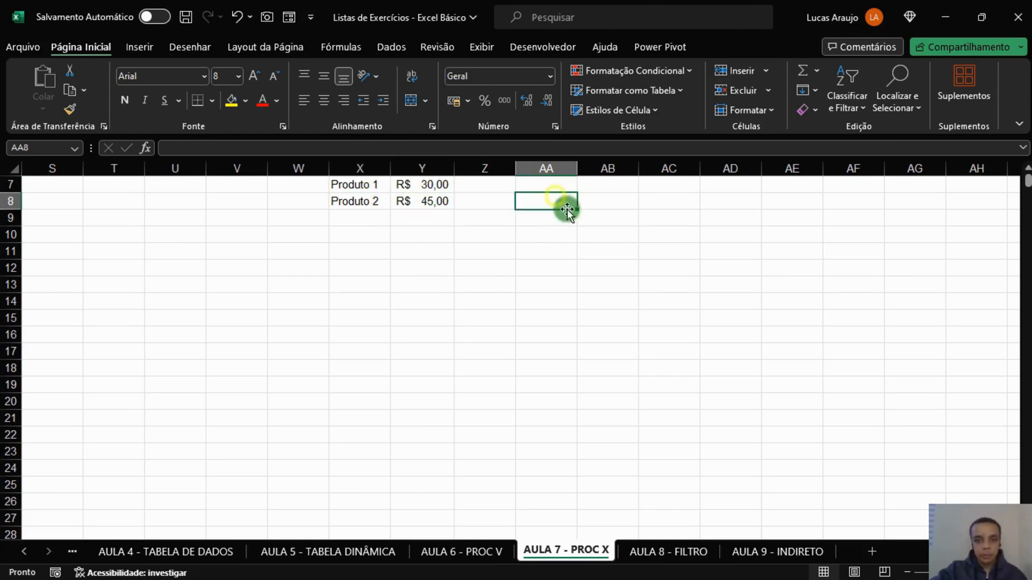
# Enter the heading Produto Procurado in cell AA7 and fit column AA's width to the text.
pyautogui.click(557, 182)
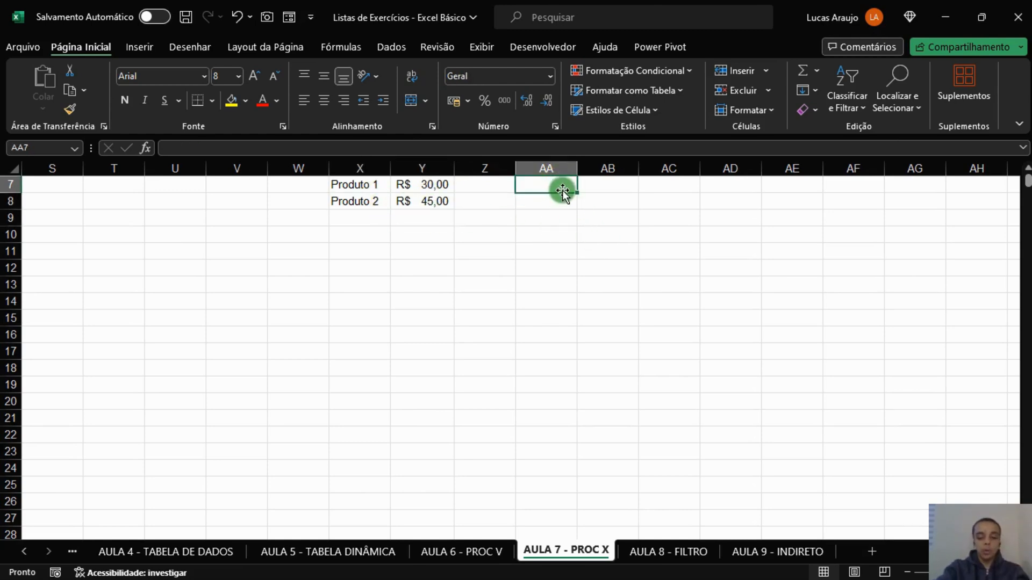
pyautogui.write('Produto')
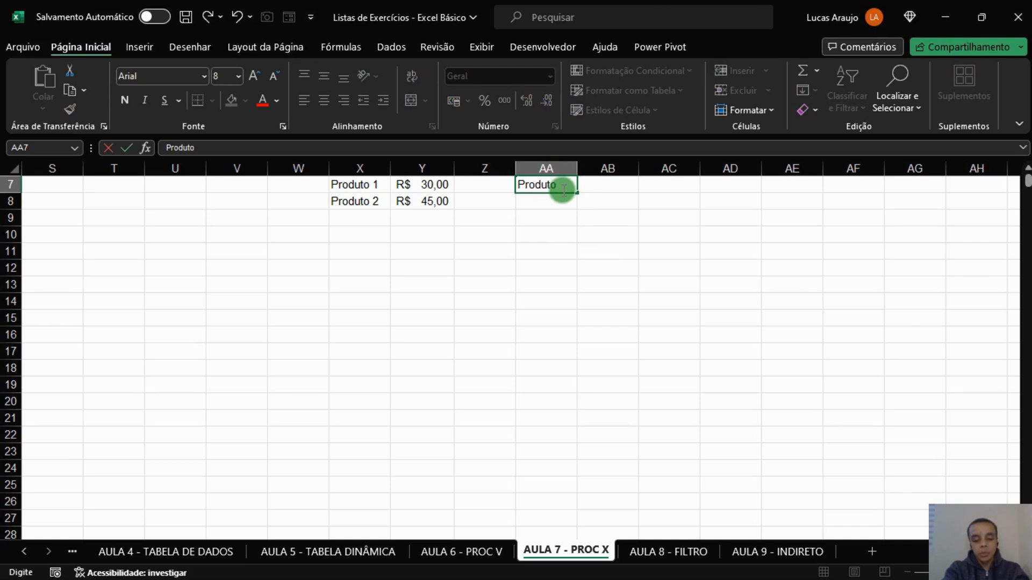
pyautogui.write(' Procurado')
pyautogui.press('Return')
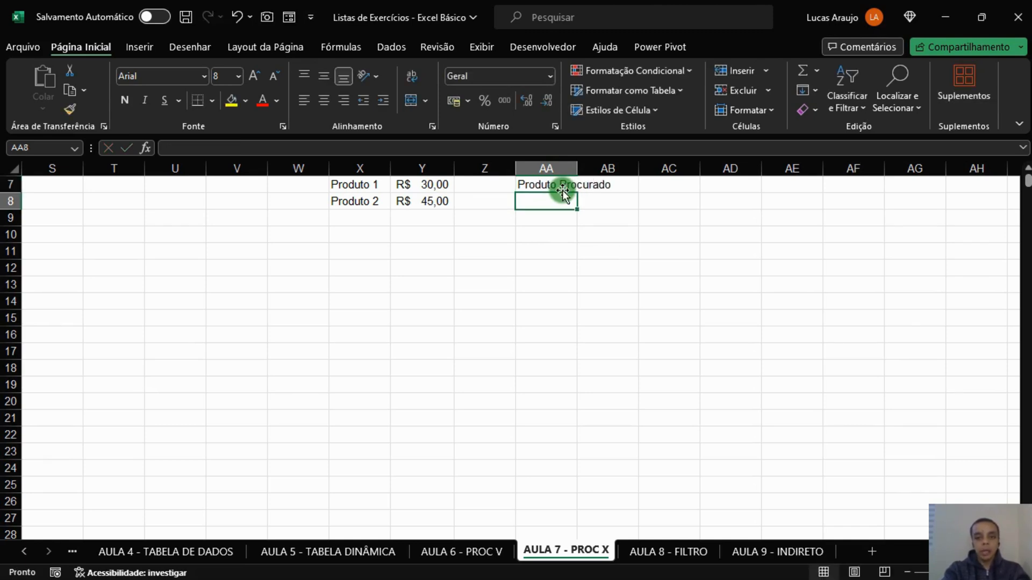
pyautogui.doubleClick(577, 168)
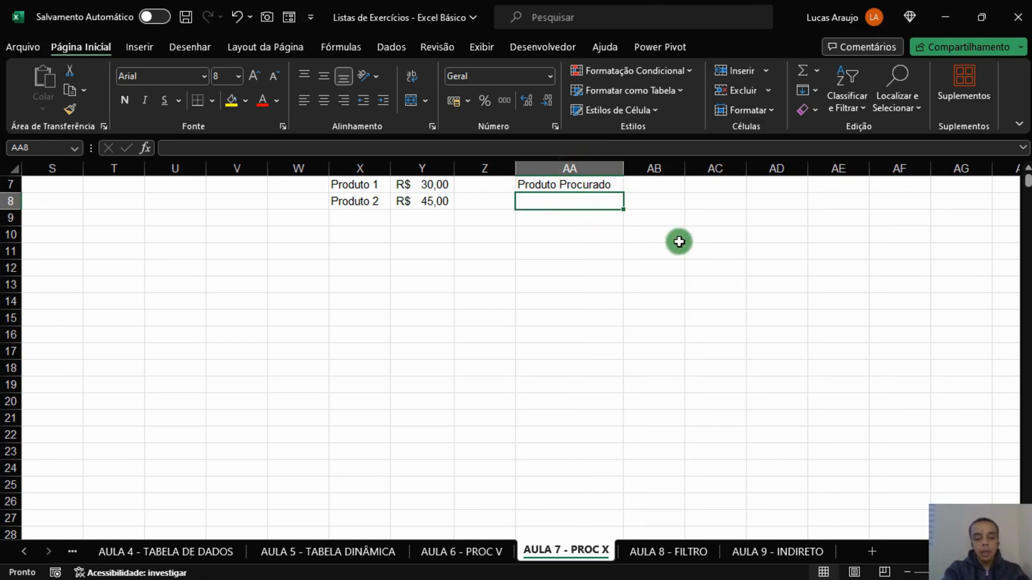
# Enter Produto 1 as the searched product in cell AA8.
pyautogui.write('Produto ')
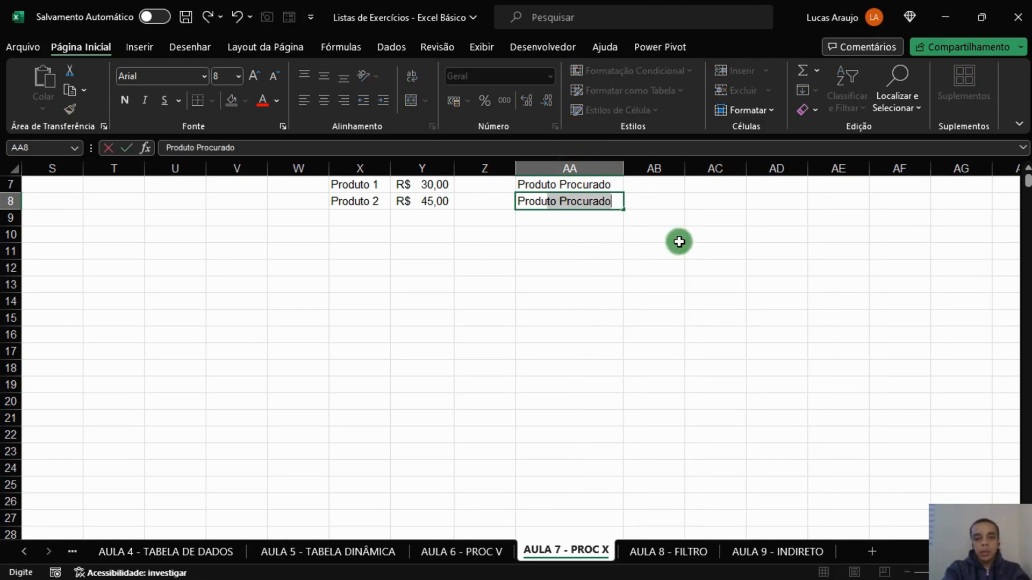
pyautogui.write('1')
pyautogui.press('Return')
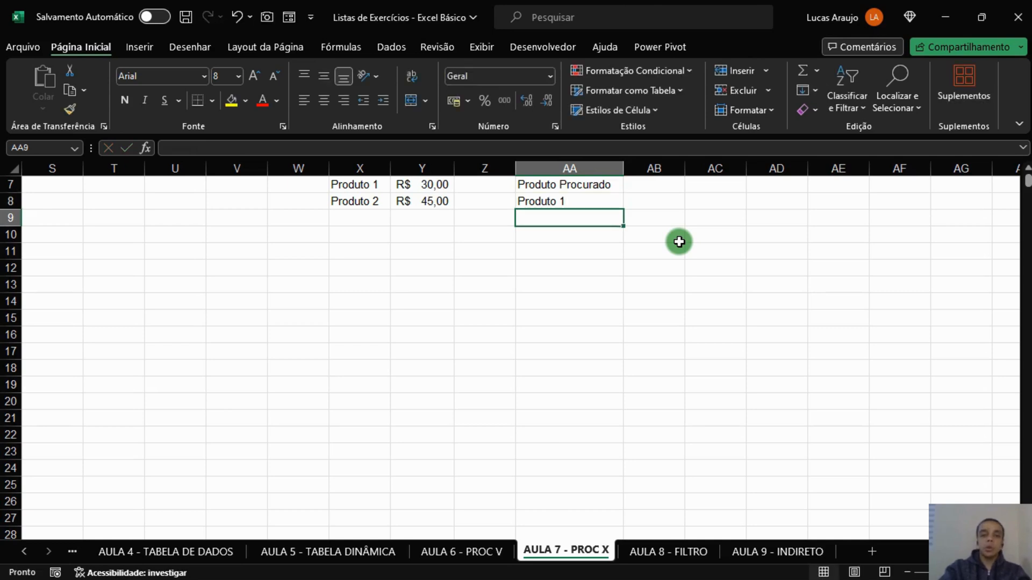
pyautogui.click(574, 203)
# Label cell AC7 as PROCV.
pyautogui.click(715, 185)
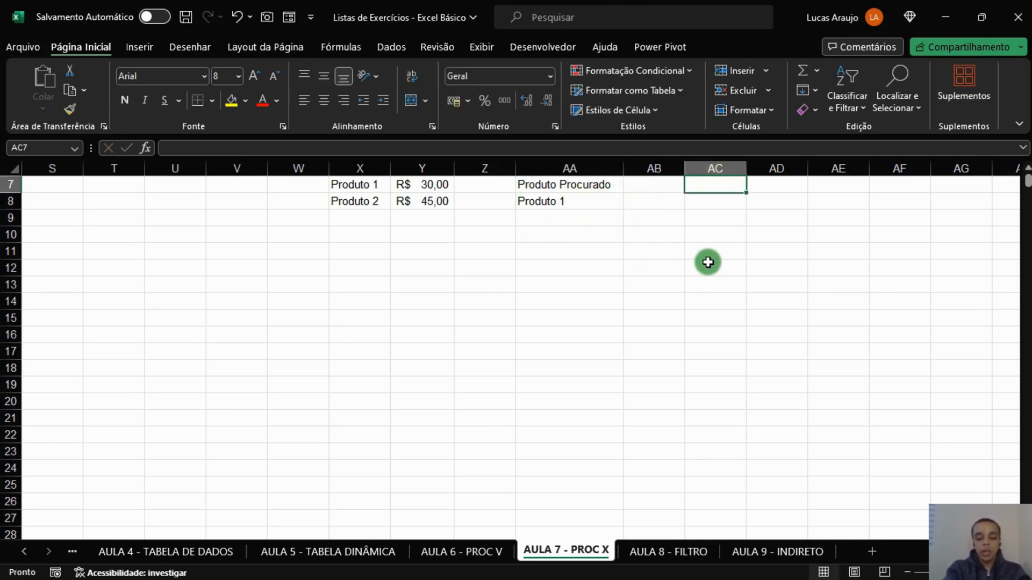
pyautogui.write('=')
pyautogui.press('BackSpace')
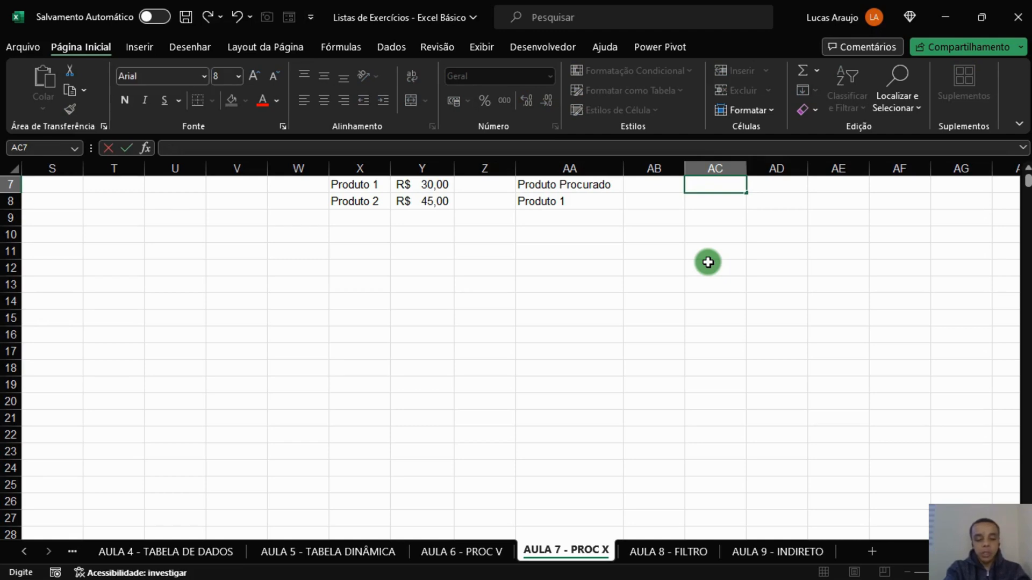
pyautogui.write('PRO')
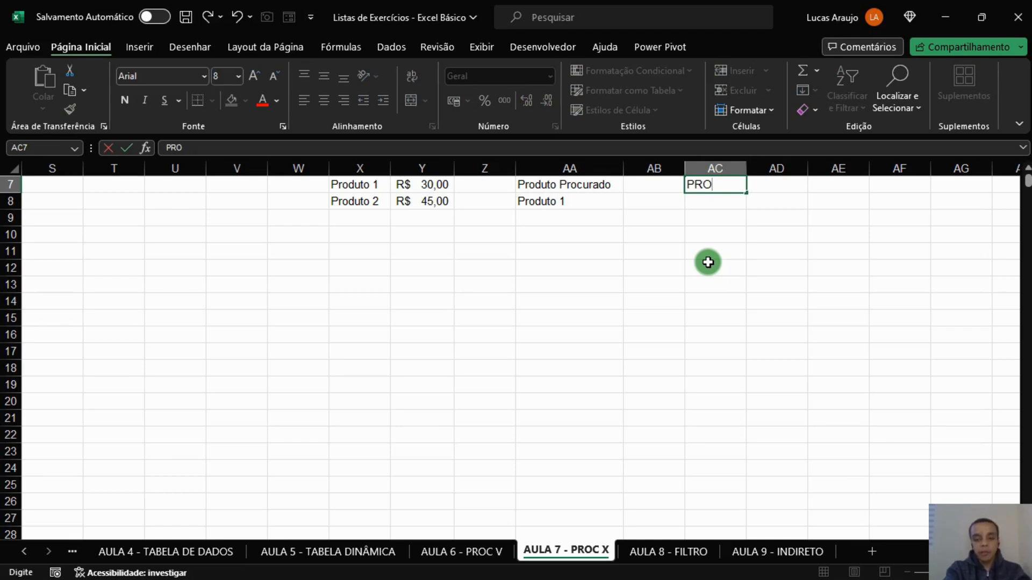
pyautogui.write('CV')
pyautogui.press('Tab')
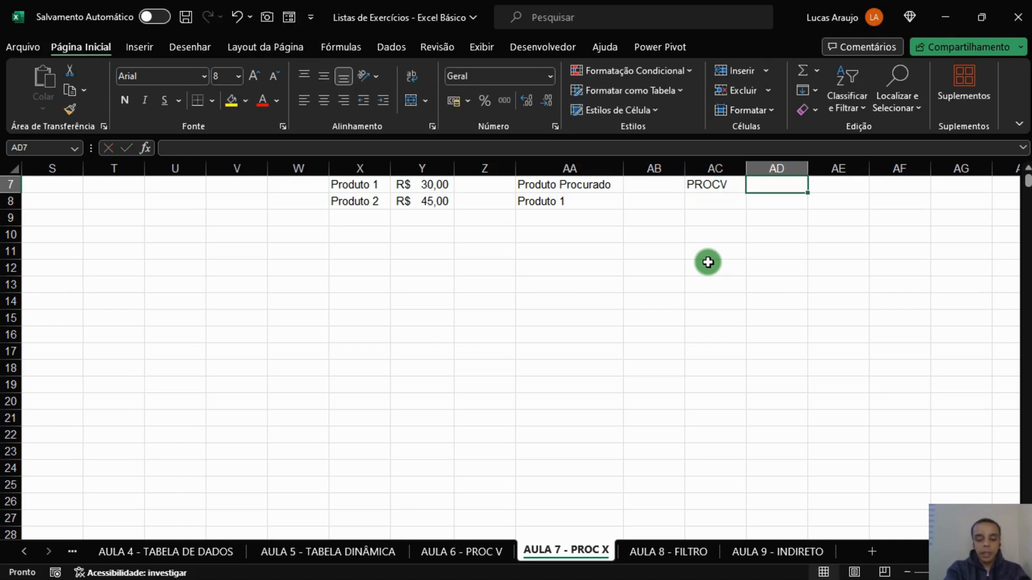
# Look up the searched product's price in AD7 with the formula =PROCV(AA8;X7:Y8;2;0).
pyautogui.write('=PROCV(')
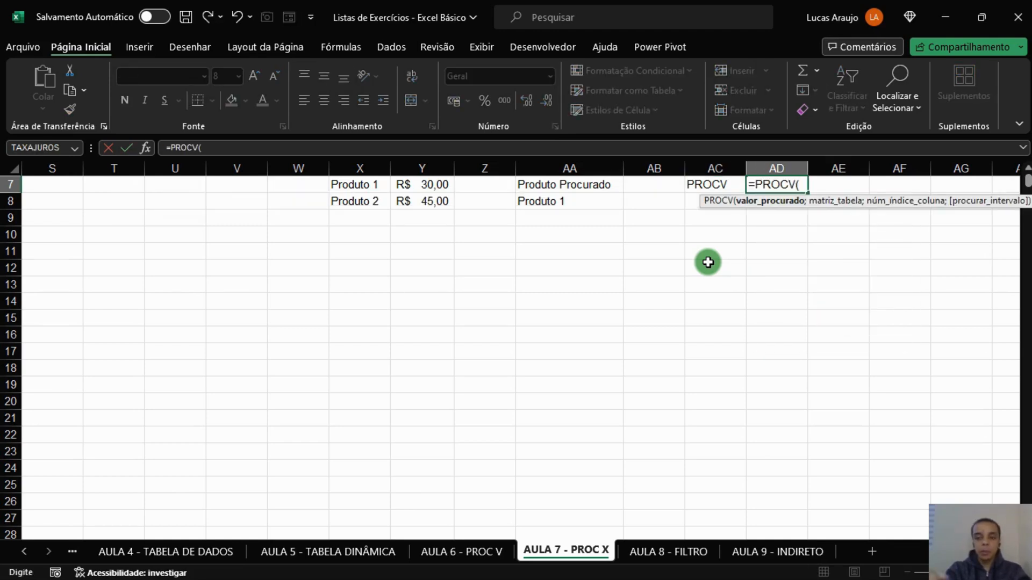
pyautogui.click(553, 203)
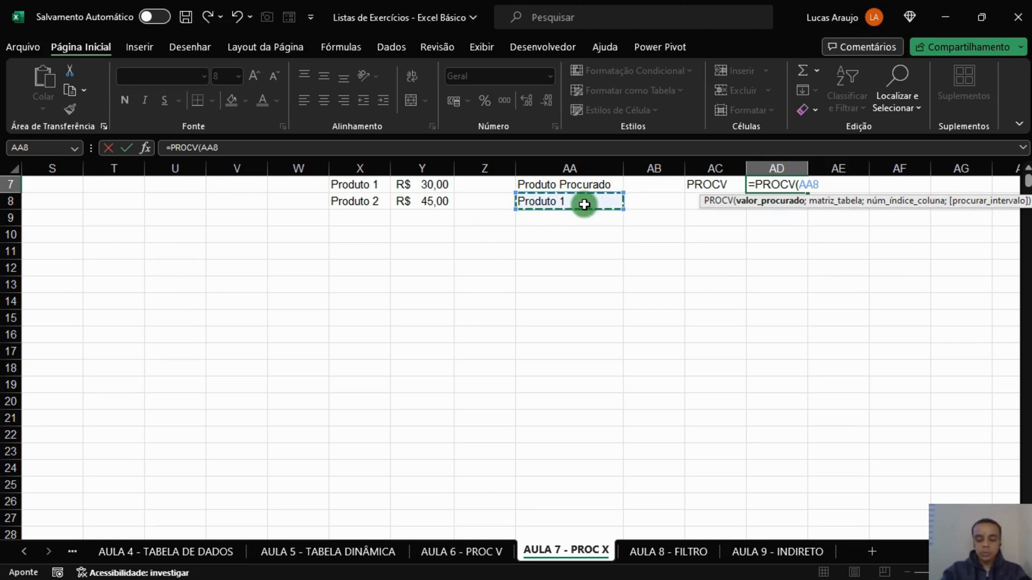
pyautogui.write(';')
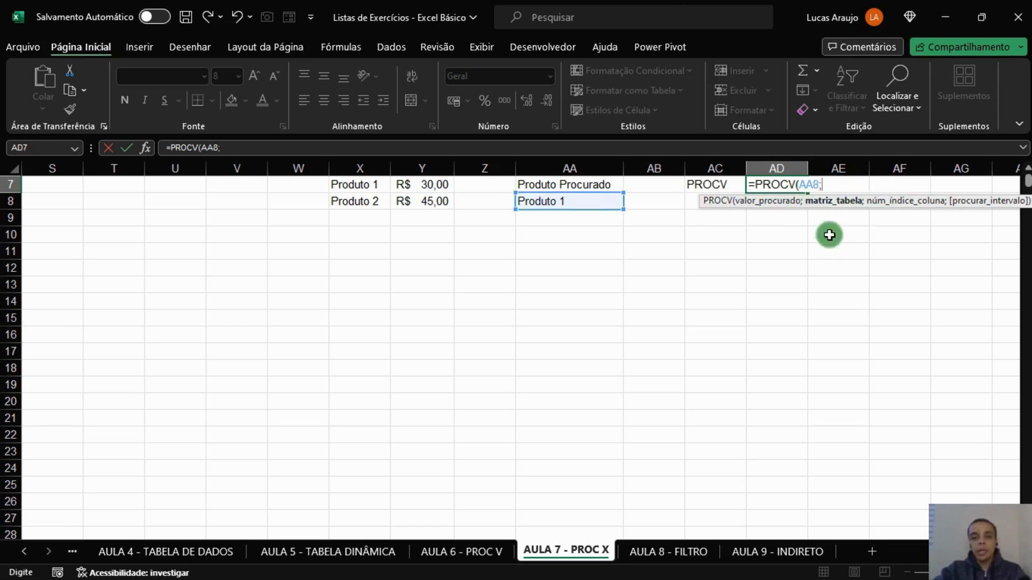
pyautogui.moveTo(371, 187); pyautogui.dragTo(412, 207)
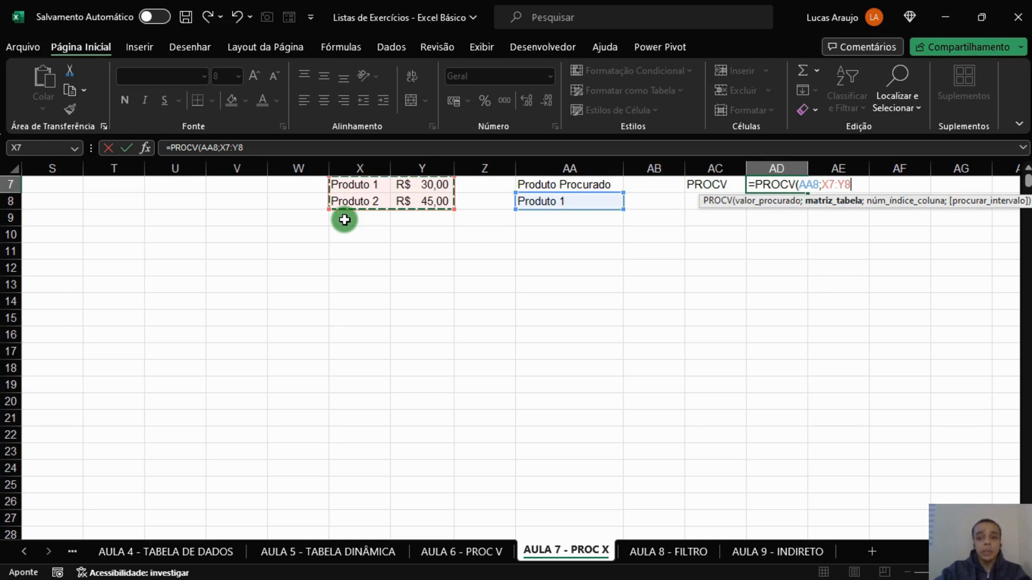
pyautogui.write(';')
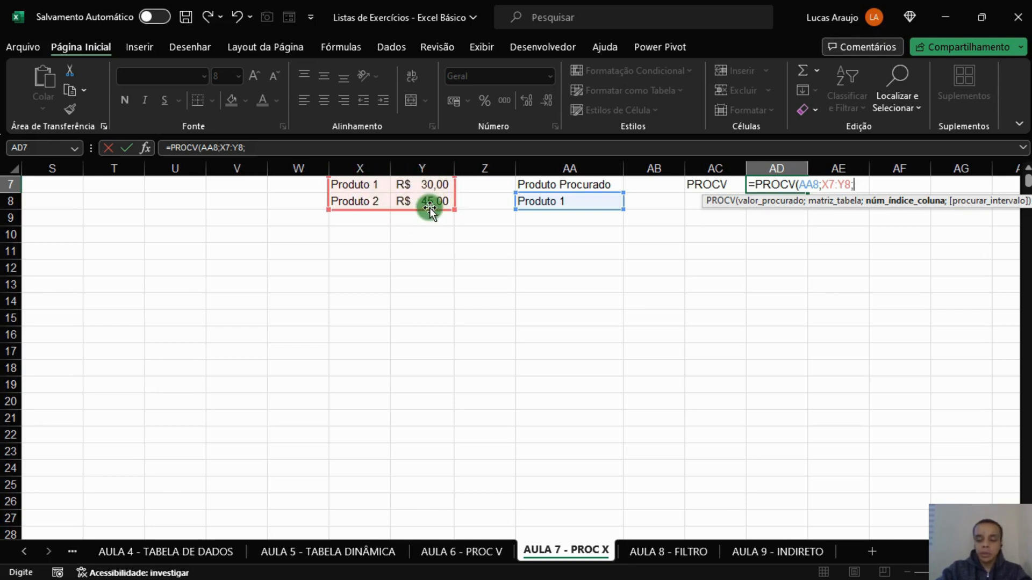
pyautogui.write('2;0')
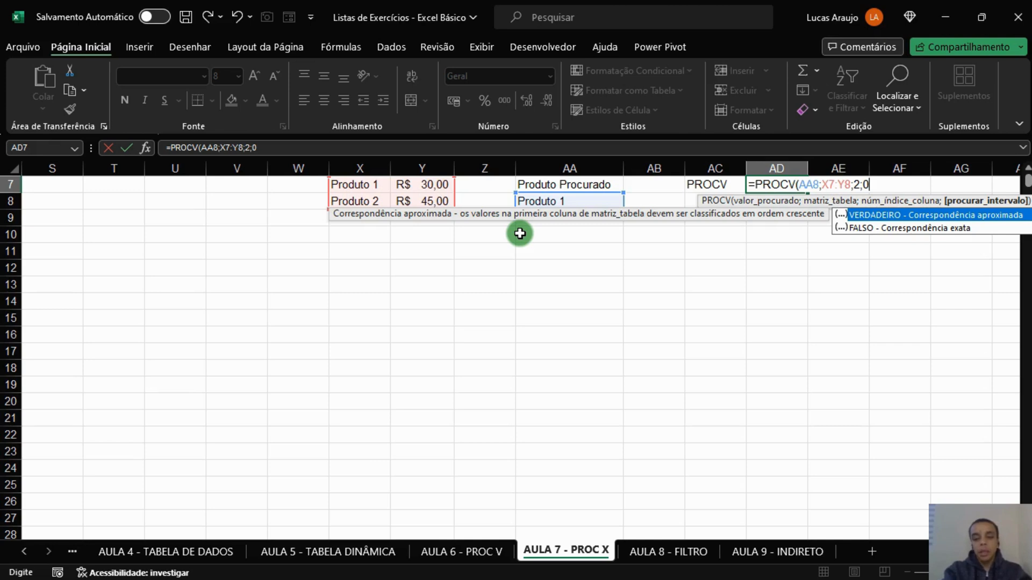
pyautogui.write(')')
pyautogui.press('Return')
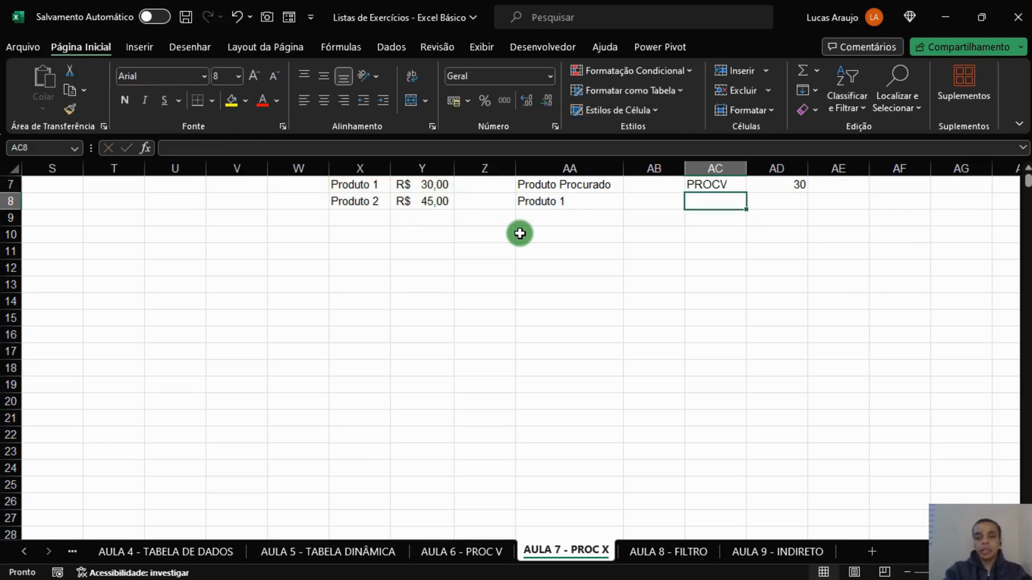
# Apply the accounting number format in R$ to the PROCV result in AD7.
pyautogui.press('Up')
pyautogui.press('Right')
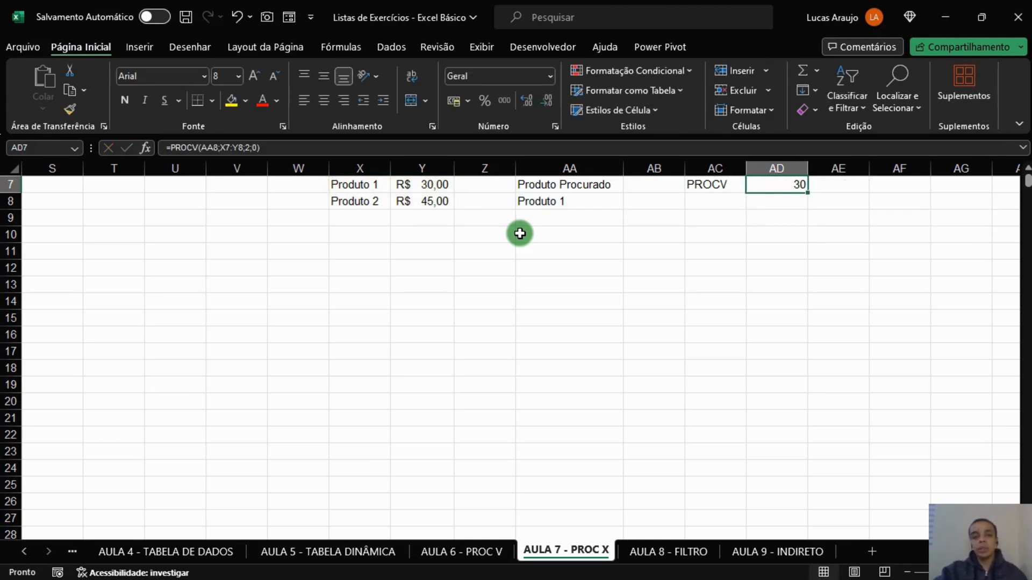
pyautogui.click(454, 101)
pyautogui.click(697, 286)
# Change the searched product in AA8 to Produto 2 to test the PROCV lookup.
pyautogui.click(591, 203)
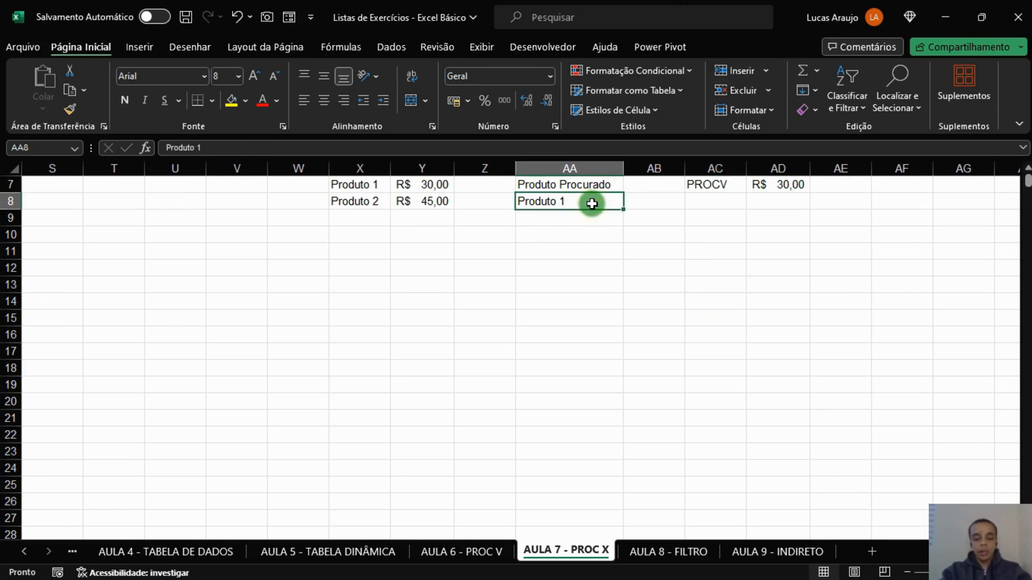
pyautogui.doubleClick(594, 204)
pyautogui.press('BackSpace')
pyautogui.write('2')
pyautogui.press('Return')
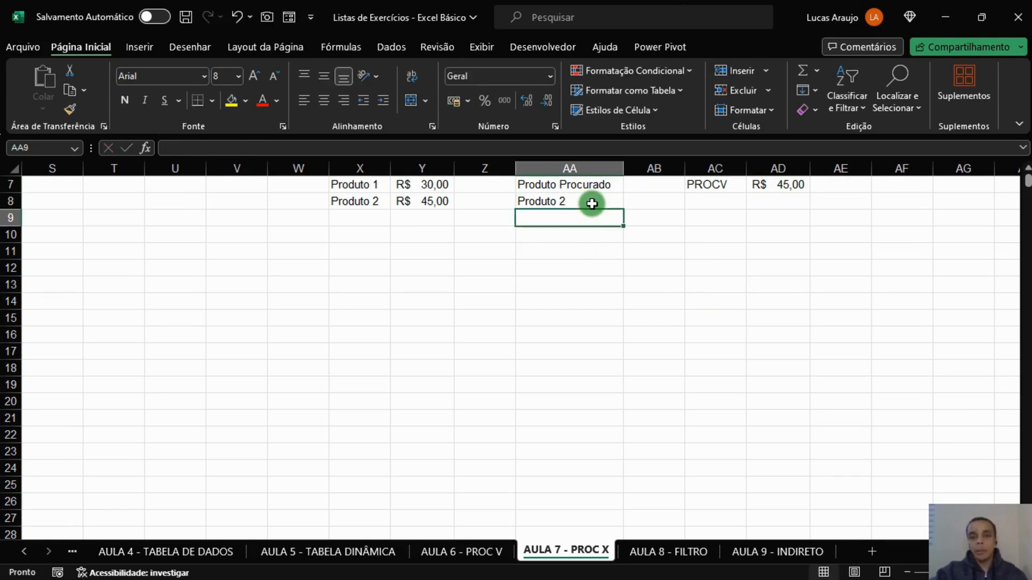
# Label cell AC8 as PROCX, directly below the PROCV label.
pyautogui.click(789, 184)
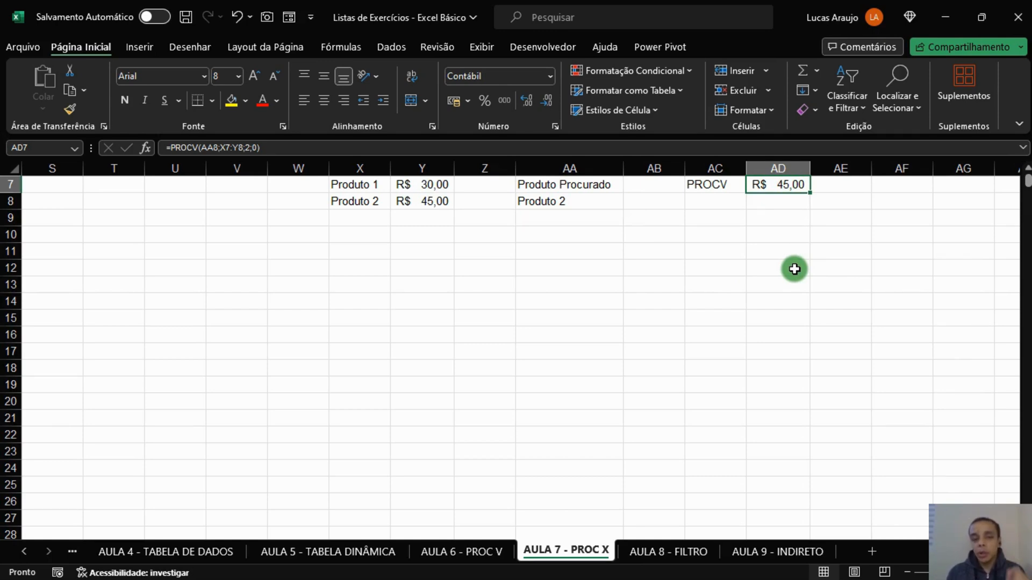
pyautogui.press('Down')
pyautogui.press('Left')
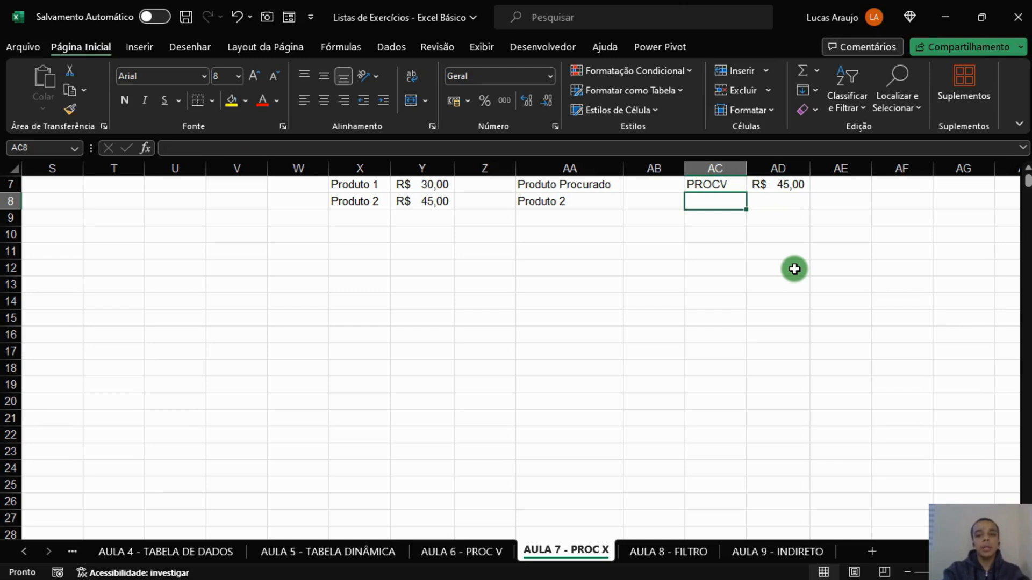
pyautogui.write('PROCX')
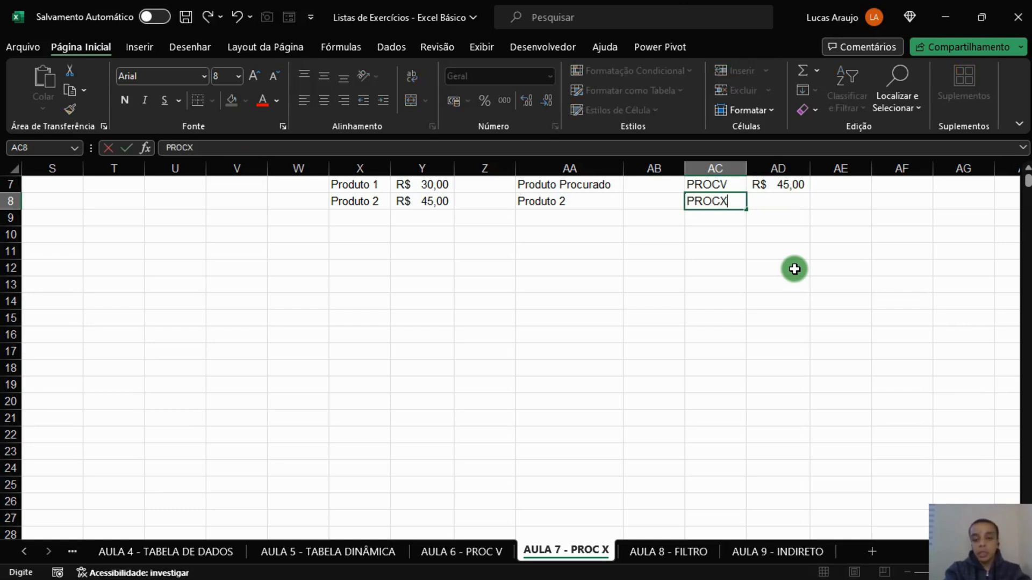
pyautogui.press('Right')
# Start a PROCX formula in AD8 with AA8 as lookup value, X7:X8 as lookup array and Y7:Y8 as return array.
pyautogui.write('=PROCX')
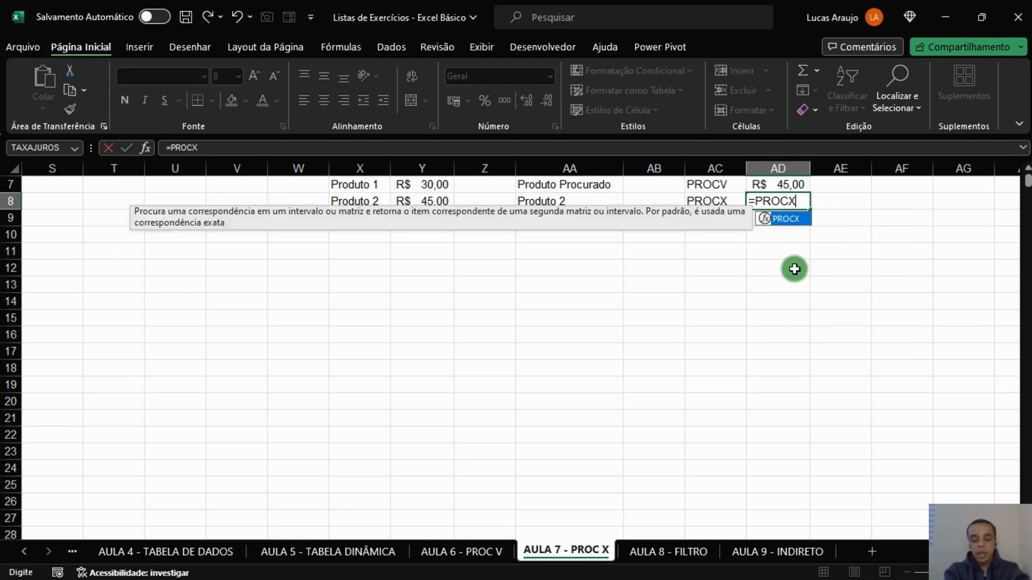
pyautogui.write('(')
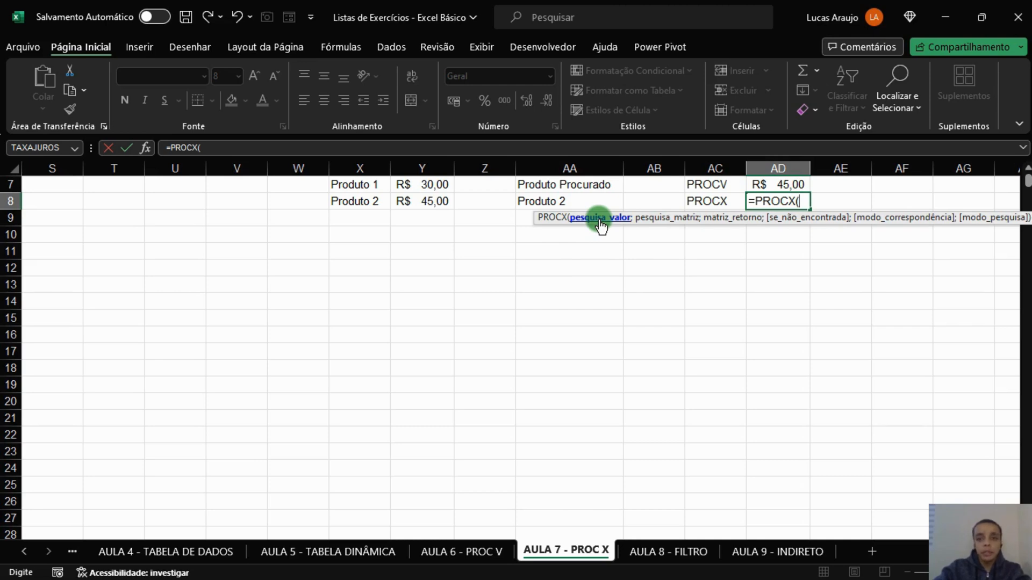
pyautogui.click(602, 203)
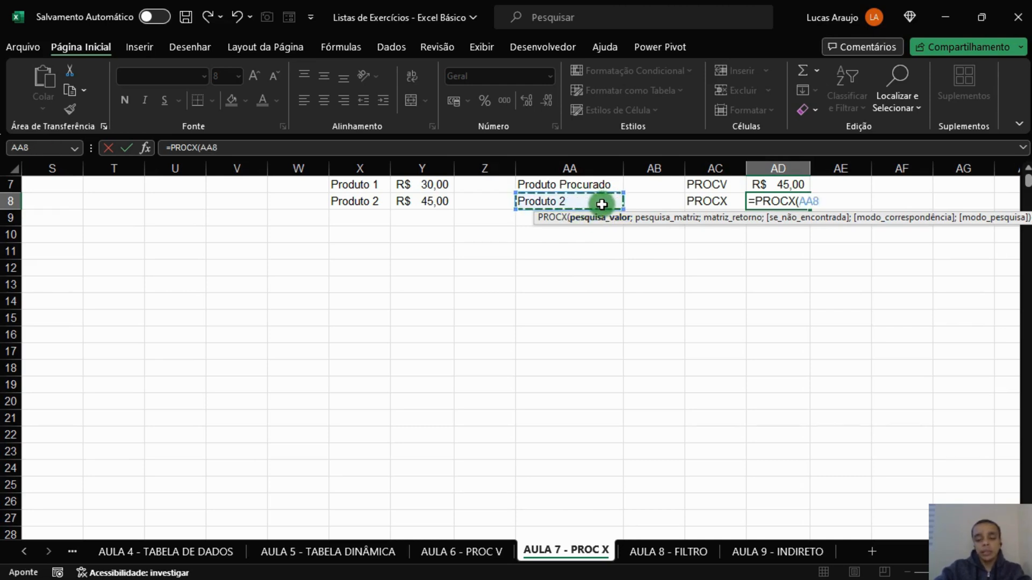
pyautogui.write(';')
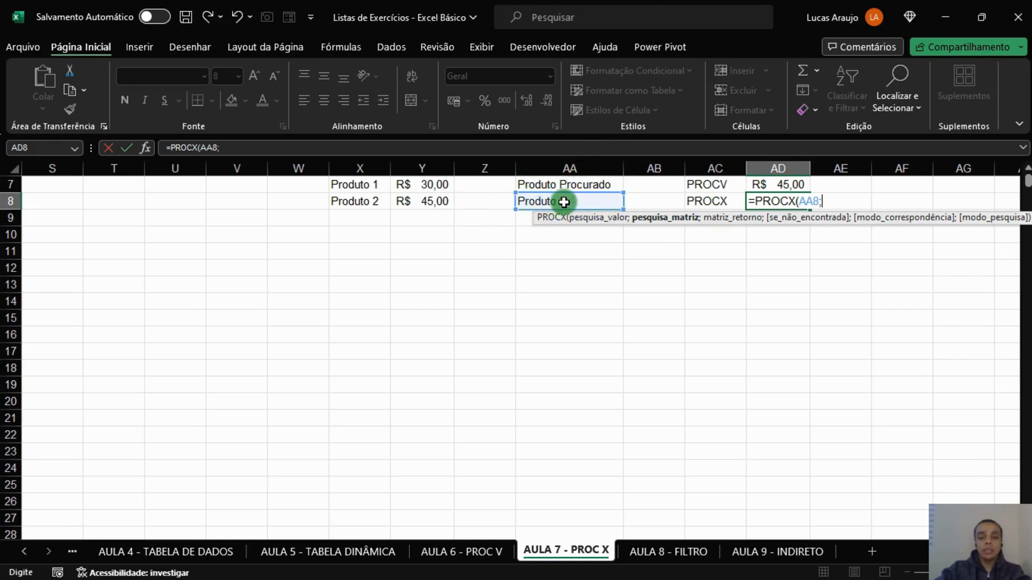
pyautogui.moveTo(364, 184); pyautogui.dragTo(366, 216)
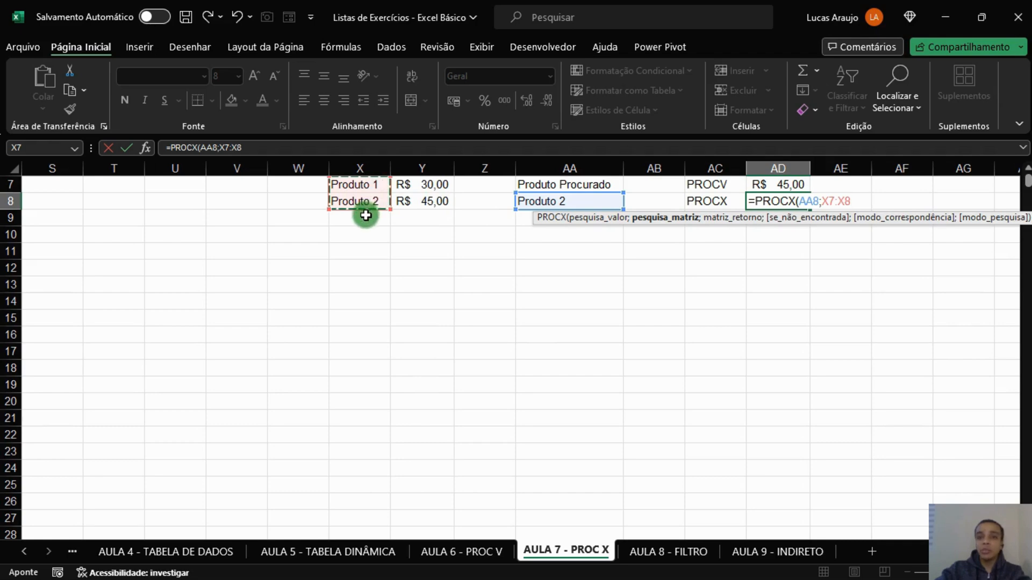
pyautogui.write(';')
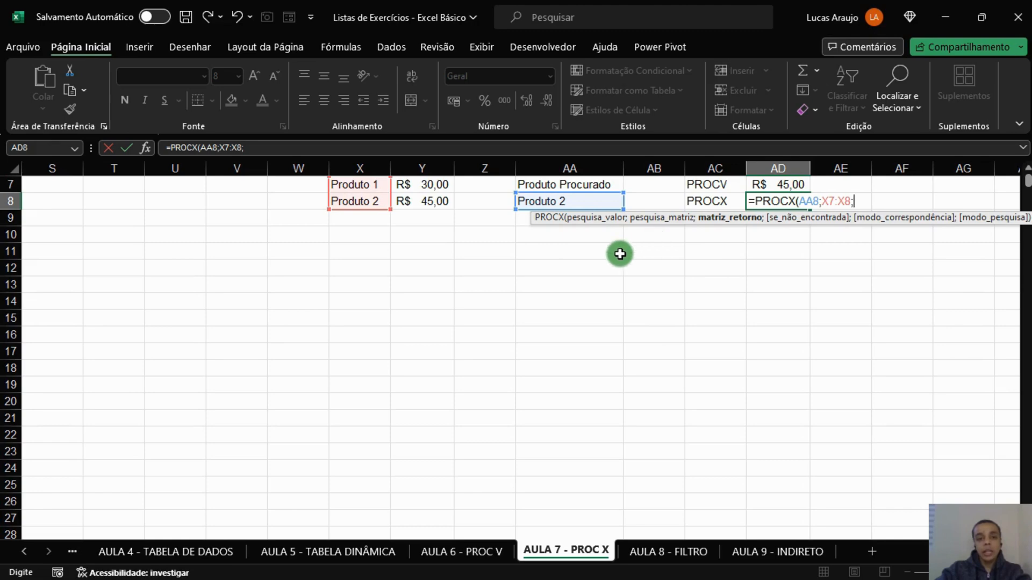
pyautogui.moveTo(435, 185); pyautogui.dragTo(433, 203)
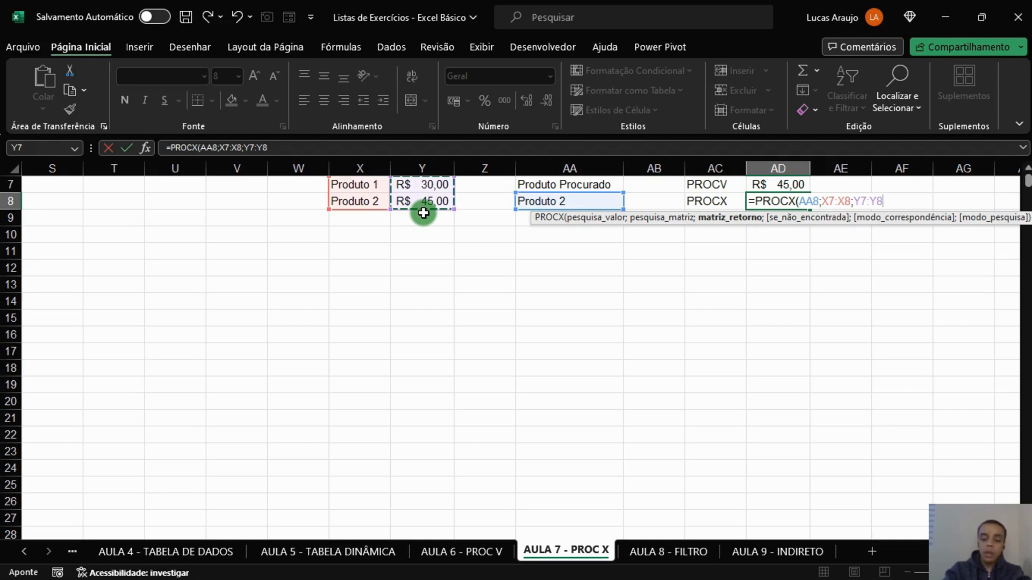
# Add "PRODUTO NÃO ENCOTRADO" as the not-found argument of the PROCX formula in AD8.
pyautogui.write(';')
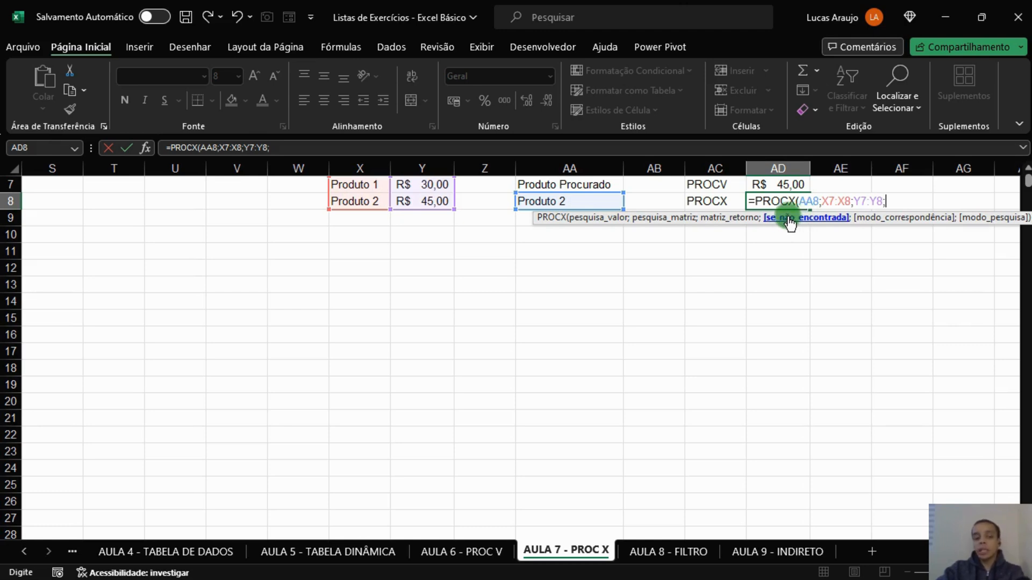
pyautogui.write('"')
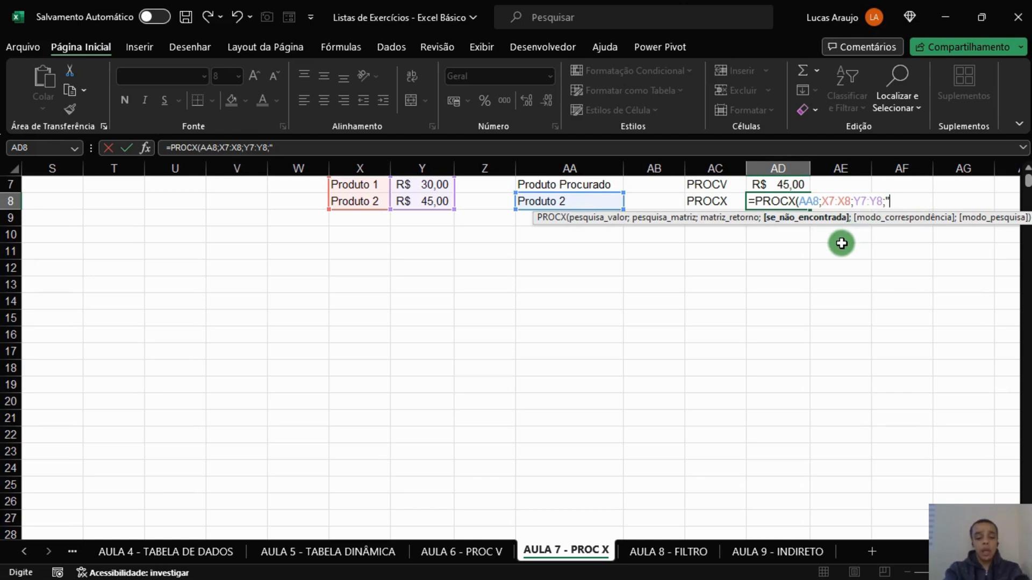
pyautogui.write('PRODUTO NÃ')
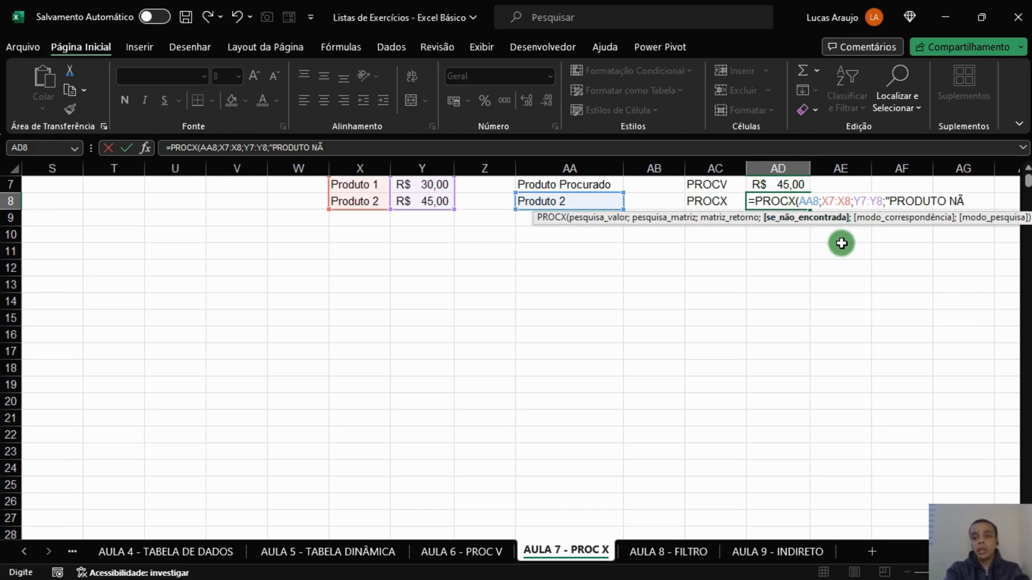
pyautogui.write('O EON')
pyautogui.press('BackSpace')
pyautogui.press('BackSpace')
pyautogui.write('NC')
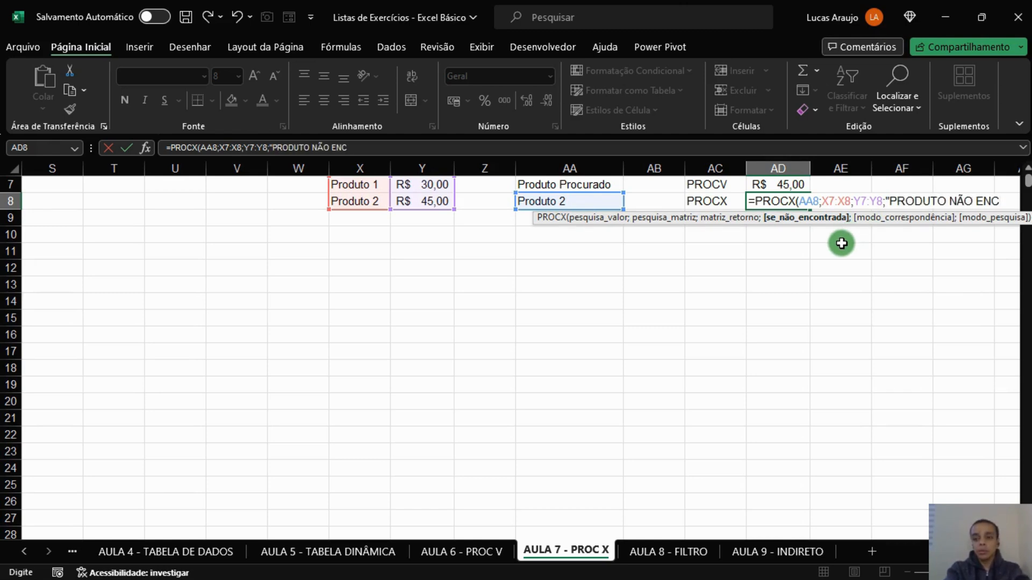
pyautogui.write('OTRADO"')
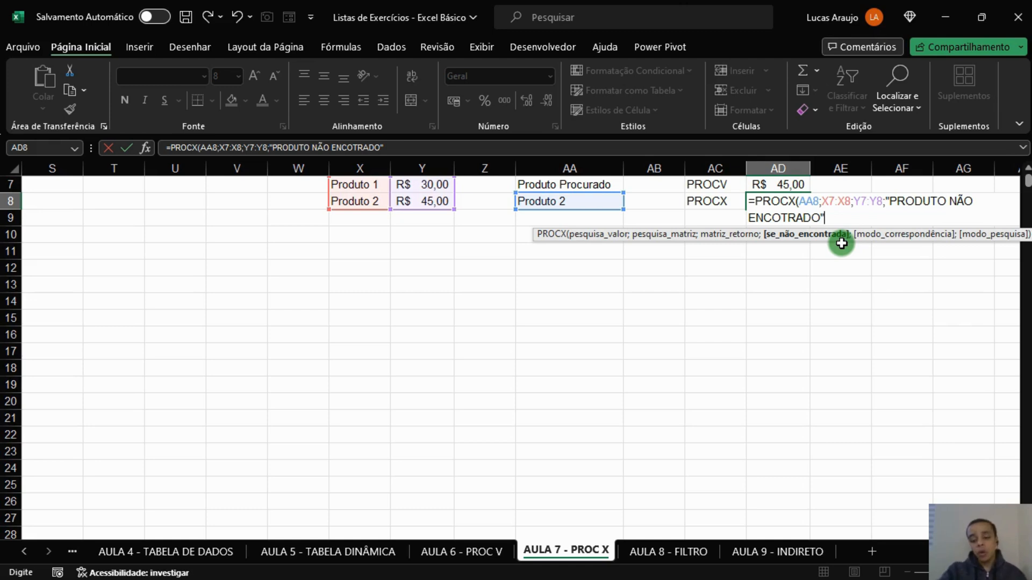
# Finish the PROCX formula with match mode 0 (exact match) and search mode 1 (first to last), and enter it in AD8.
pyautogui.write(';')
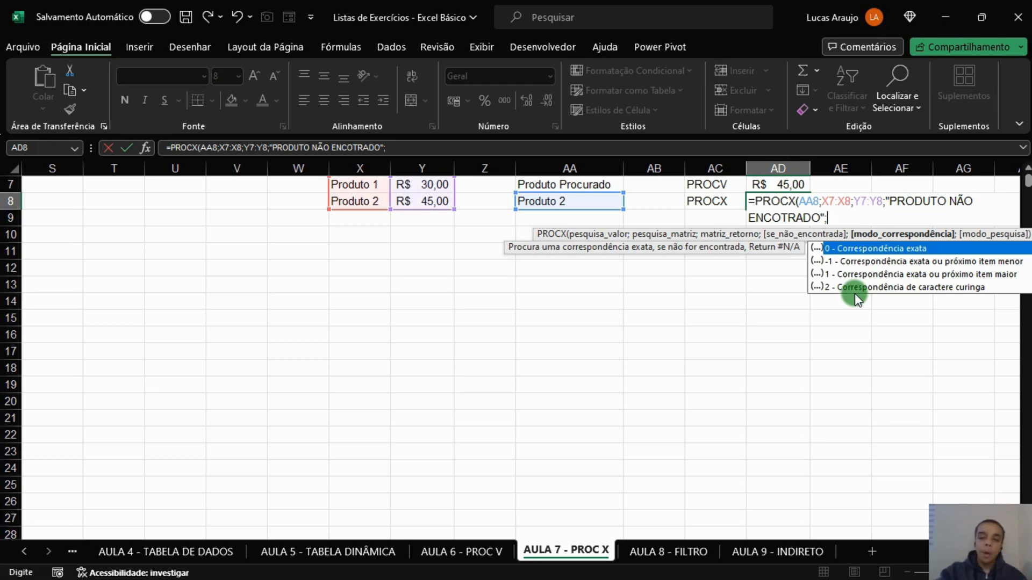
pyautogui.write('0;')
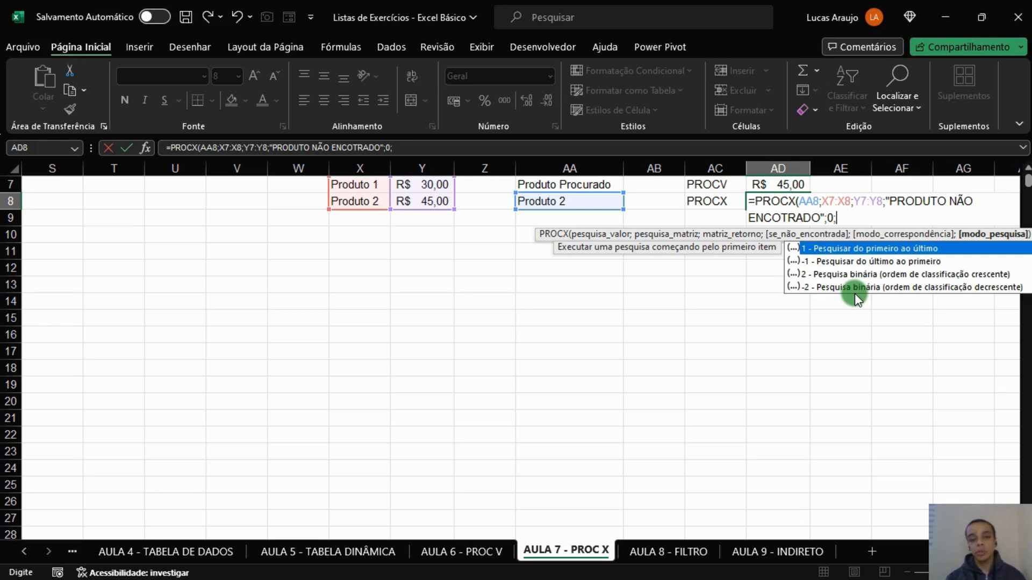
pyautogui.write('1')
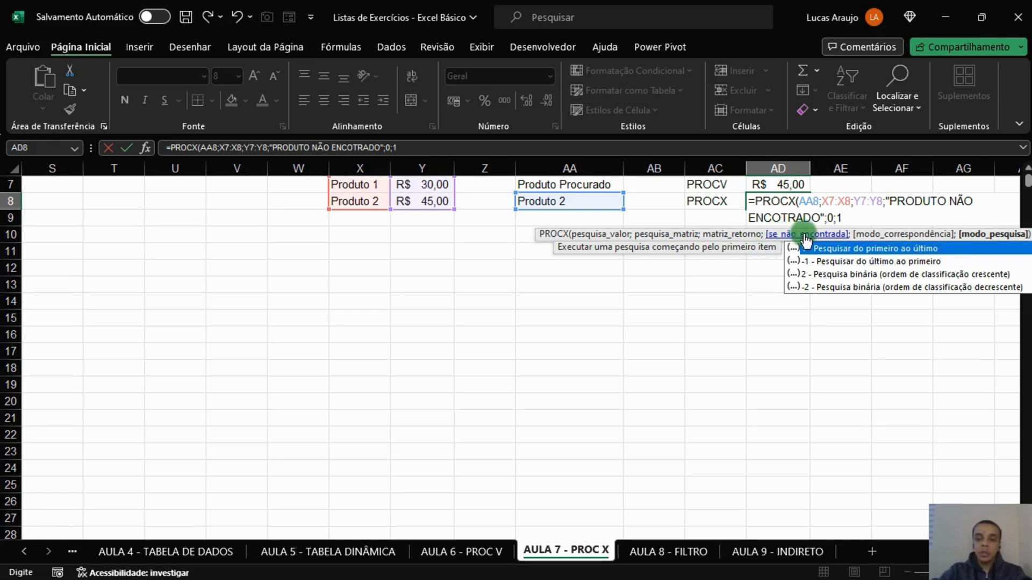
pyautogui.press('Escape')
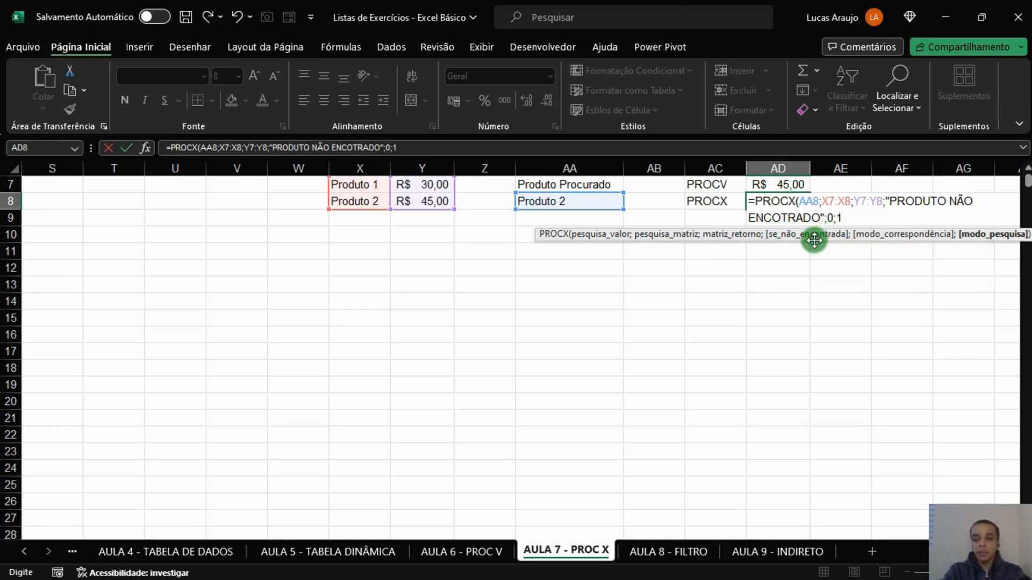
pyautogui.write(')')
pyautogui.click(839, 216)
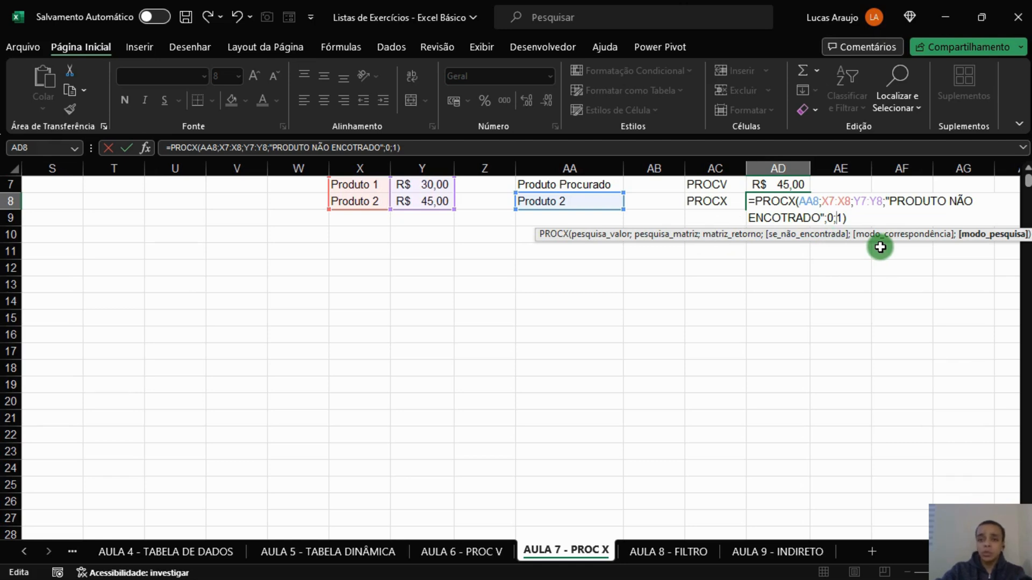
pyautogui.press('Return')
pyautogui.click(801, 239)
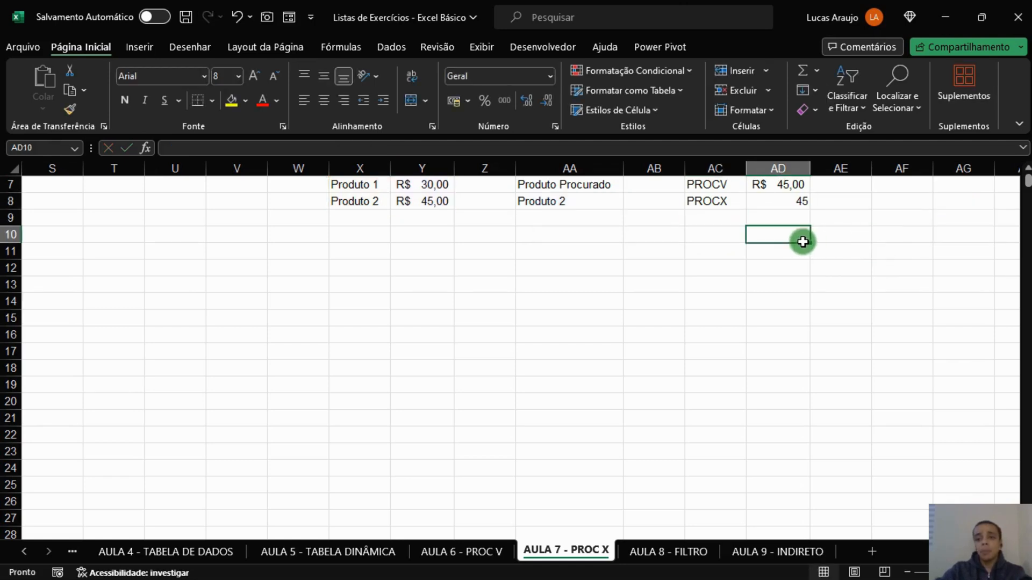
# Apply the accounting number format in R$ to the PROCX result in AD8 and compare it with the PROCV result.
pyautogui.click(798, 201)
pyautogui.click(449, 102)
pyautogui.click(715, 263)
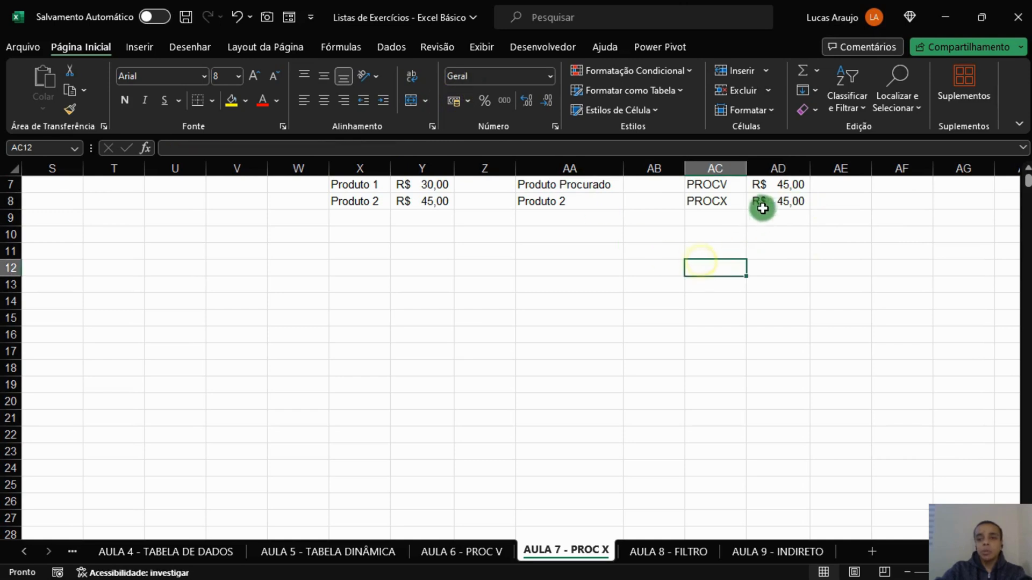
pyautogui.click(790, 184)
pyautogui.click(789, 201)
pyautogui.click(792, 185)
pyautogui.click(793, 203)
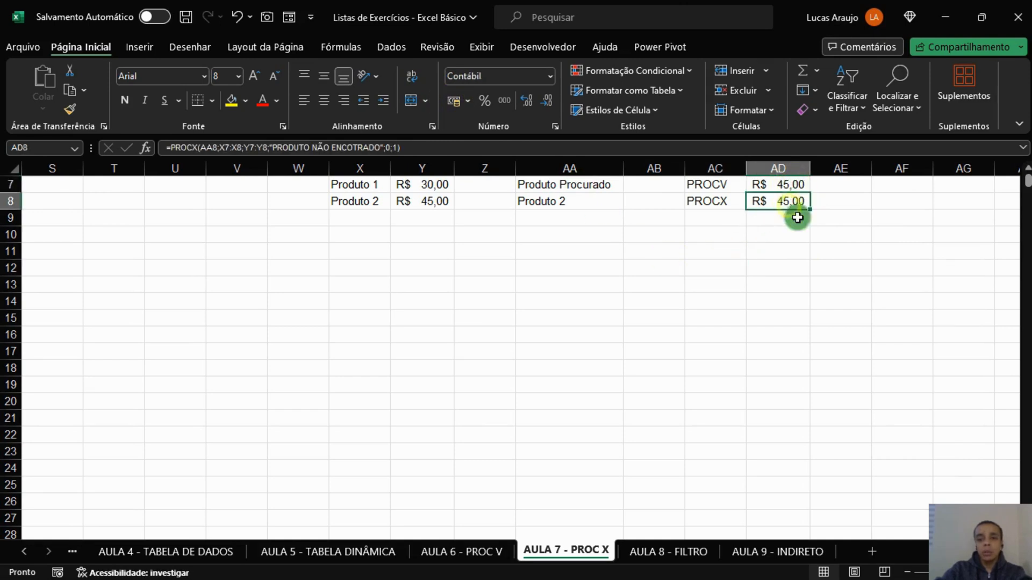
# Change the searched product in AA8 to Produto 1 and compare the PROCV and PROCX results.
pyautogui.click(583, 202)
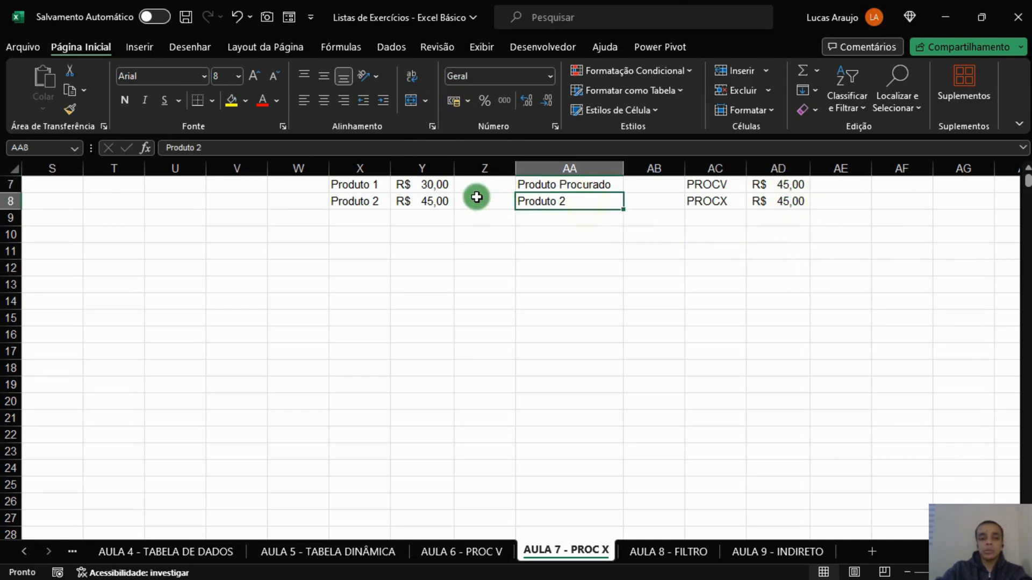
pyautogui.press('F2')
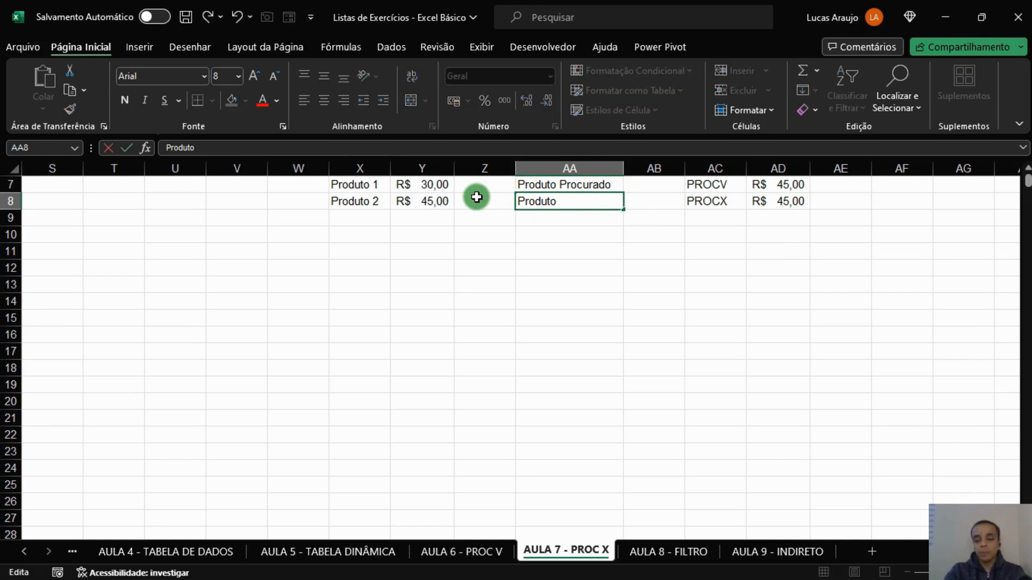
pyautogui.write('1')
pyautogui.press('Return')
pyautogui.click(775, 189)
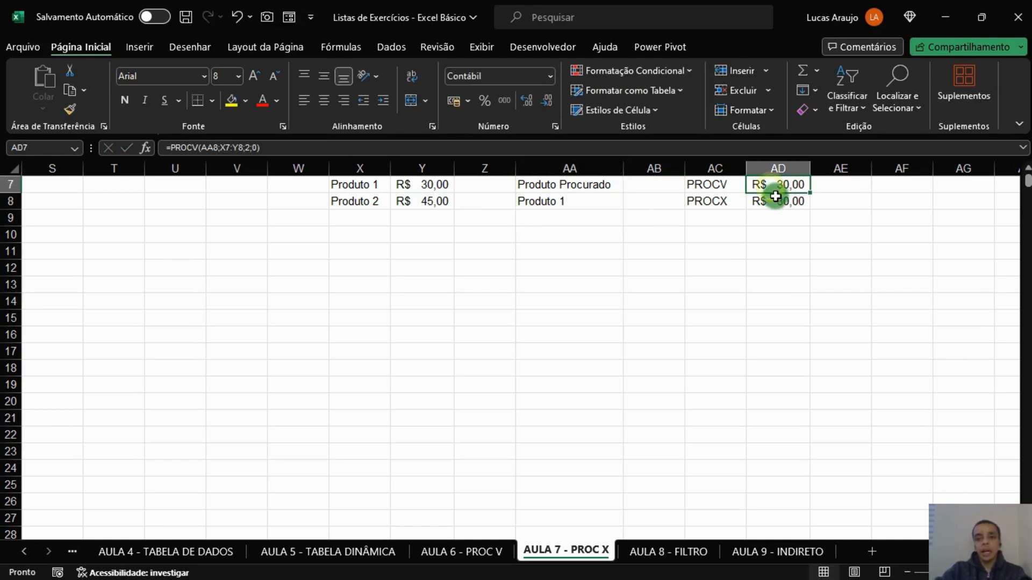
pyautogui.click(785, 203)
pyautogui.click(714, 284)
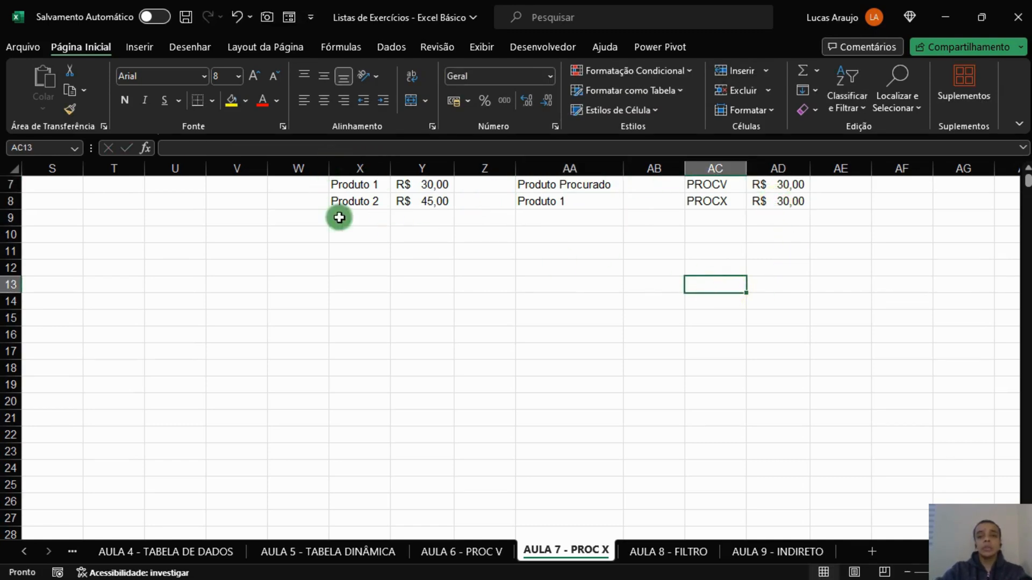
pyautogui.click(787, 203)
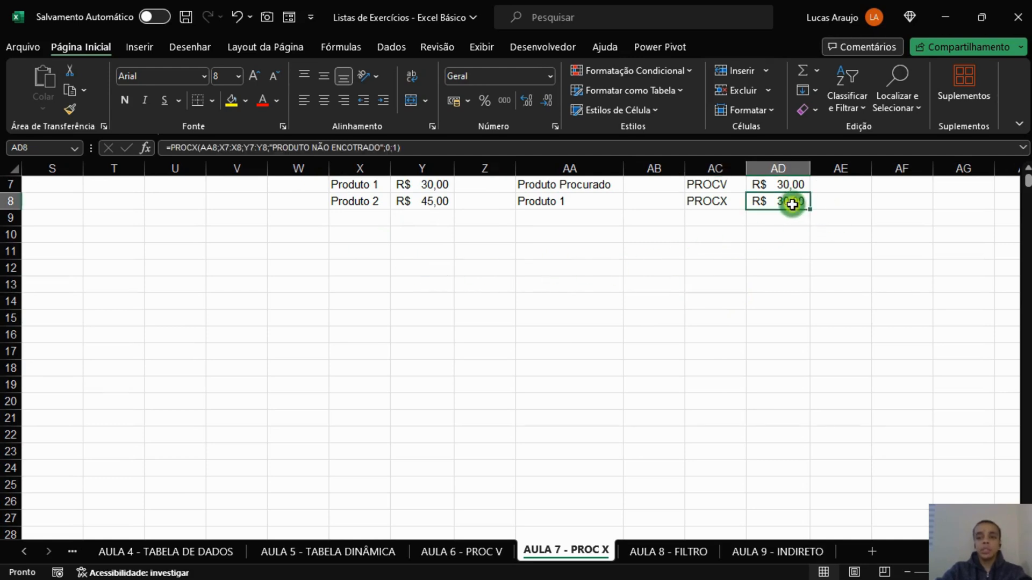
pyautogui.click(787, 188)
pyautogui.click(737, 247)
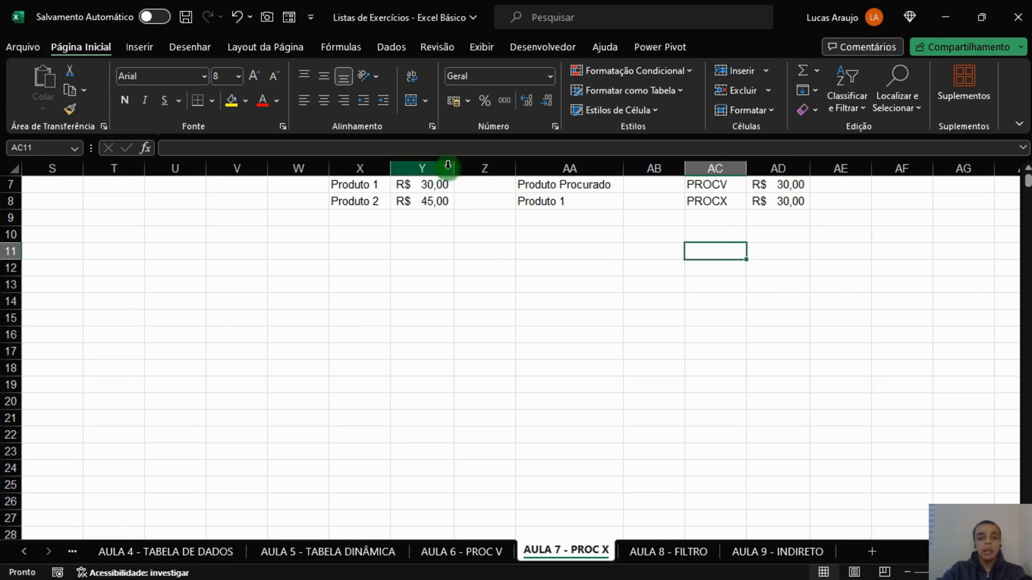
# Insert an empty column between the product names and their prices to test both lookups.
pyautogui.click(420, 168)
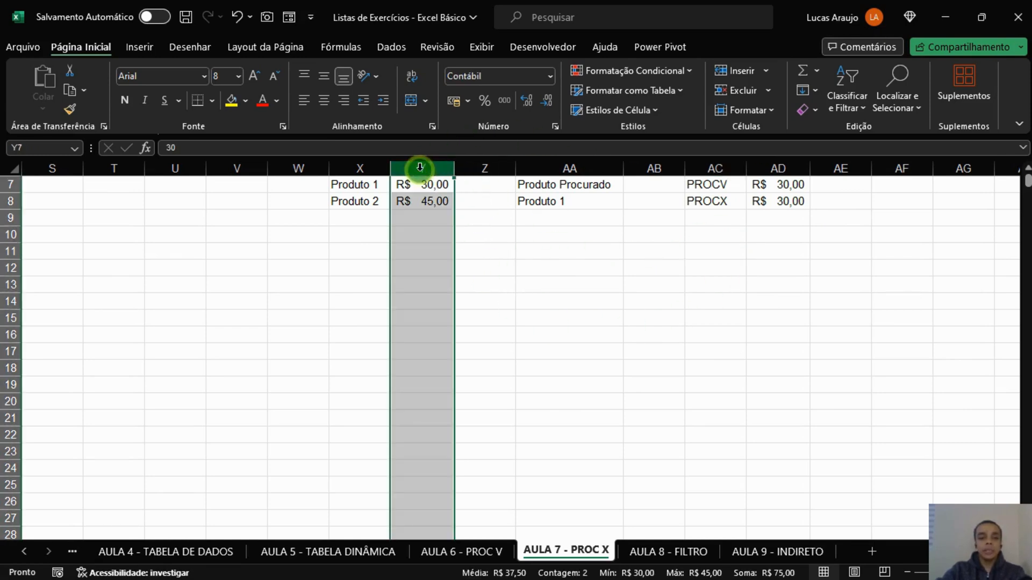
pyautogui.rightClick(420, 168)
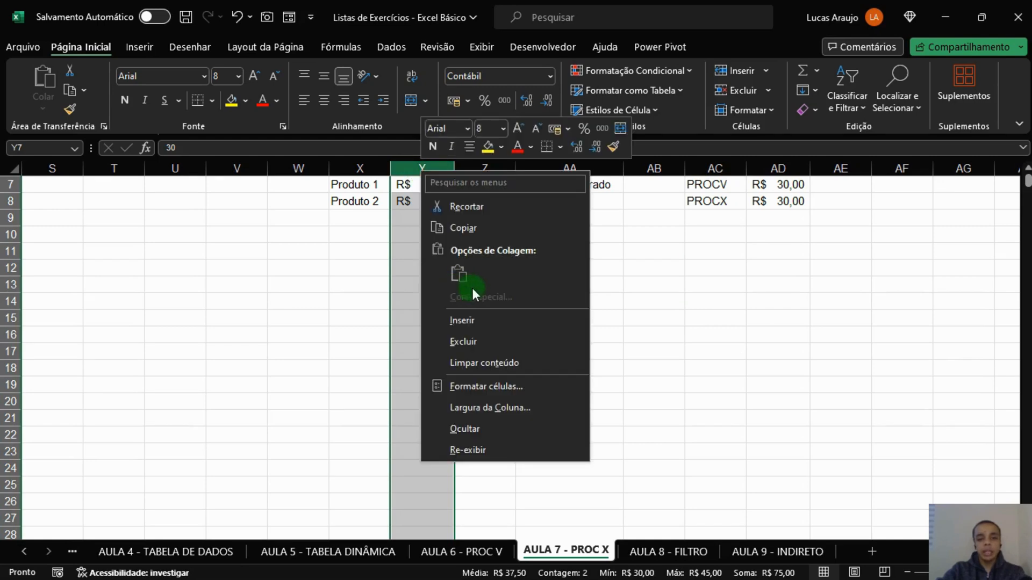
pyautogui.click(479, 318)
pyautogui.click(430, 186)
pyautogui.click(420, 200)
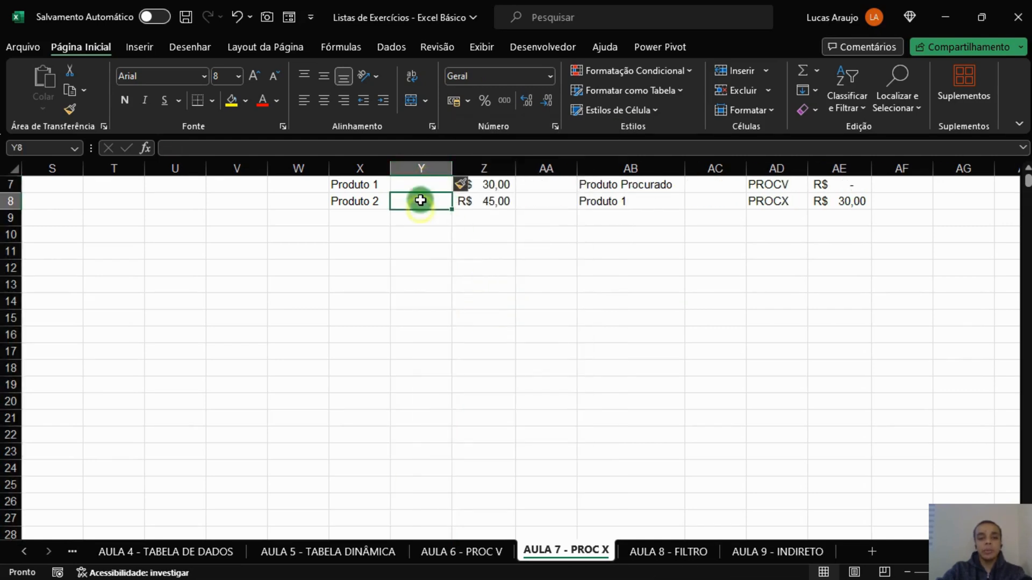
# Examine the PROCV formula in AE7, especially its column index argument, against the empty column inside its table range.
pyautogui.click(847, 183)
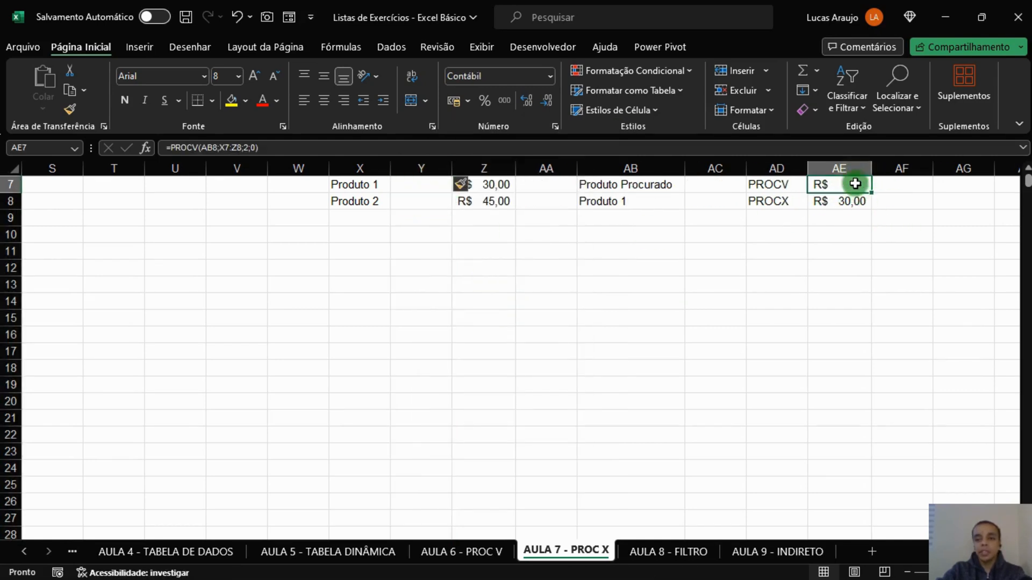
pyautogui.moveTo(855, 183); pyautogui.dragTo(763, 184)
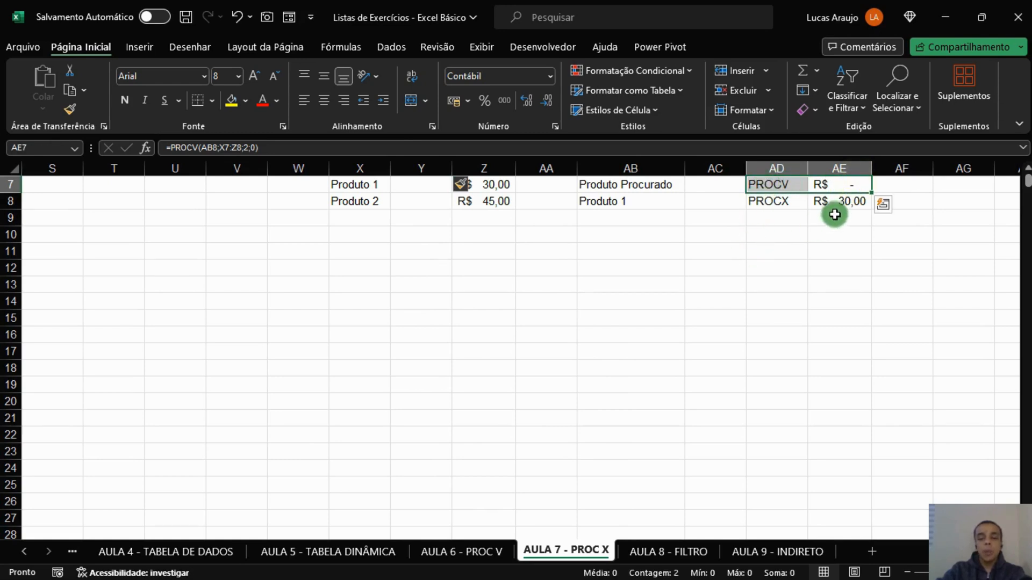
pyautogui.click(851, 184)
pyautogui.click(425, 188)
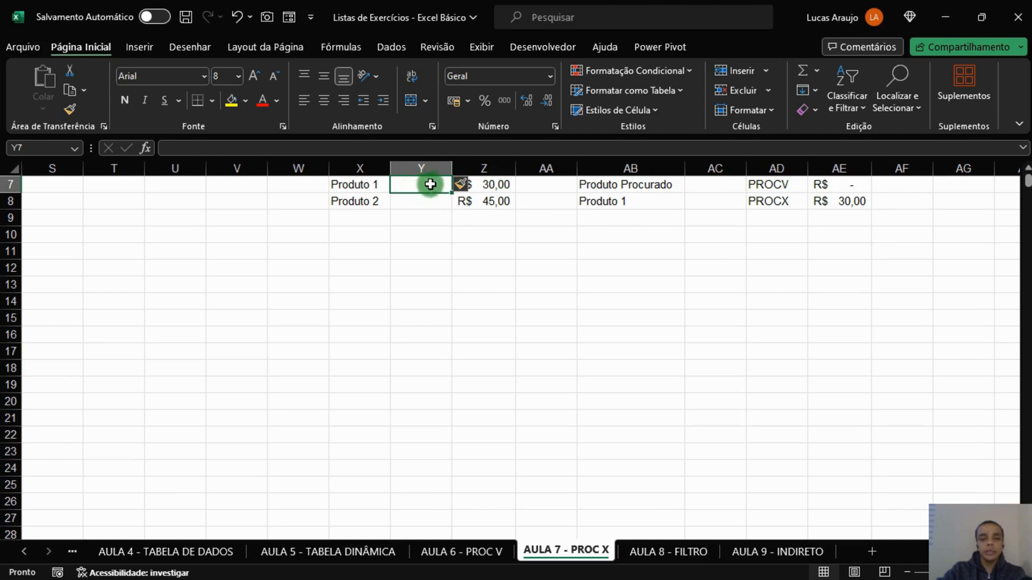
pyautogui.click(838, 184)
pyautogui.click(538, 148)
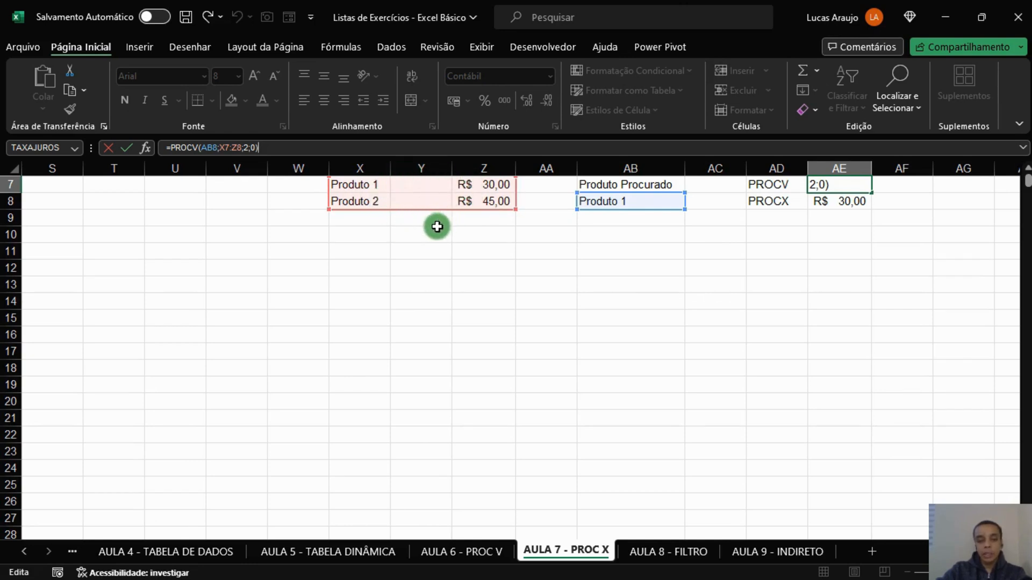
pyautogui.click(245, 147)
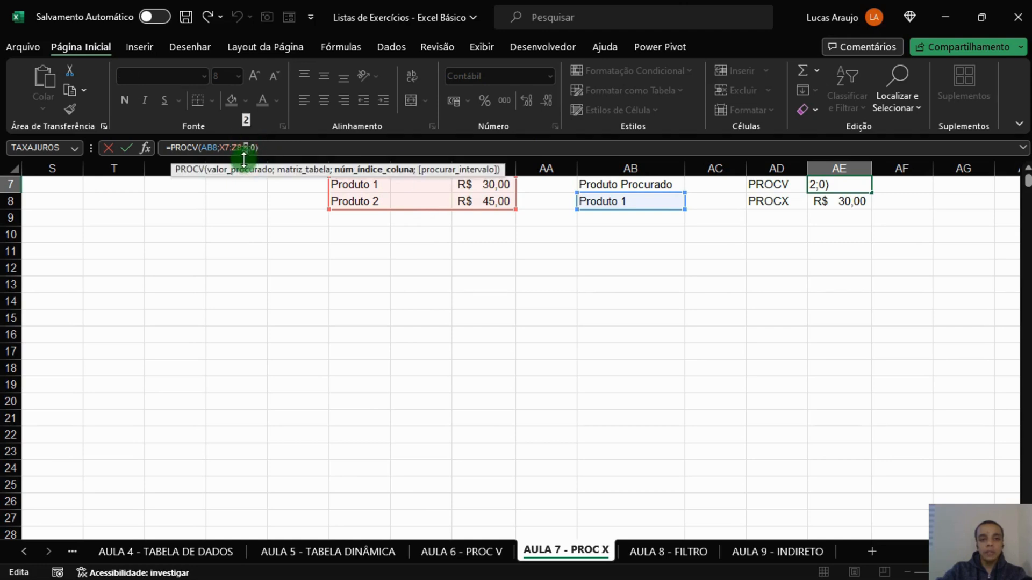
pyautogui.press('Escape')
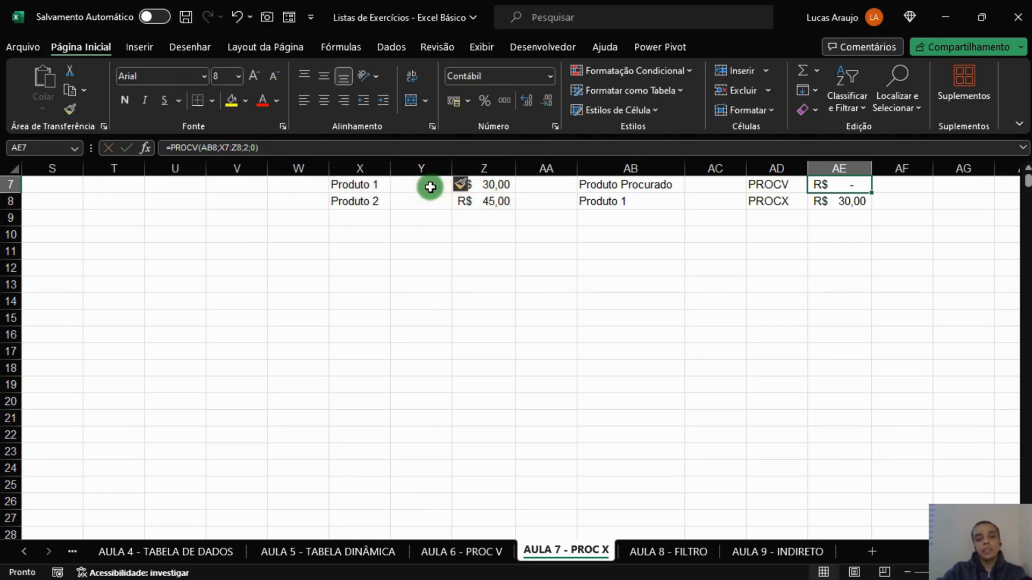
pyautogui.moveTo(429, 186); pyautogui.dragTo(430, 199)
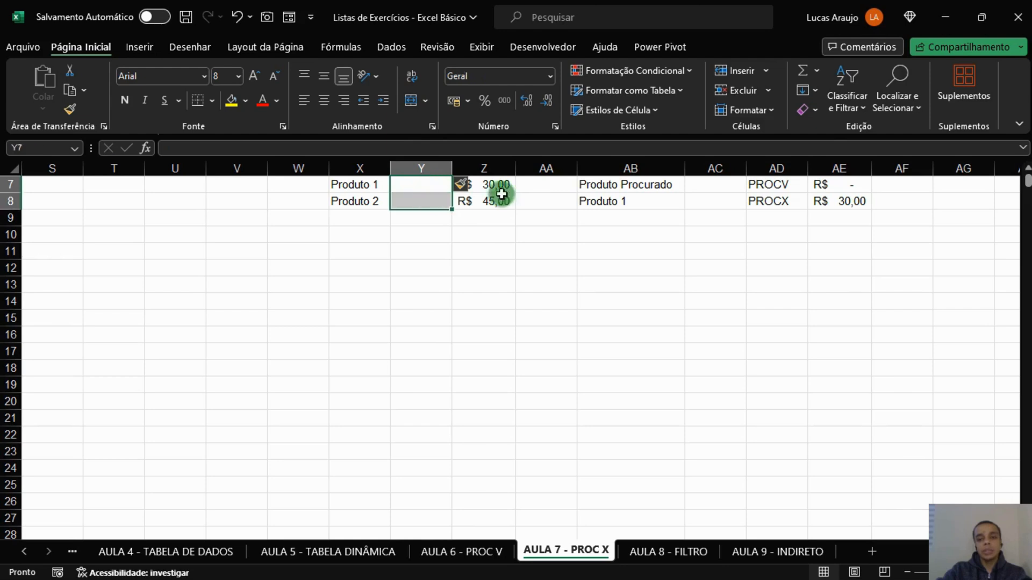
pyautogui.click(855, 186)
# Examine the lookup and return ranges of the PROCX formula in AE8 against the product and price columns.
pyautogui.click(841, 201)
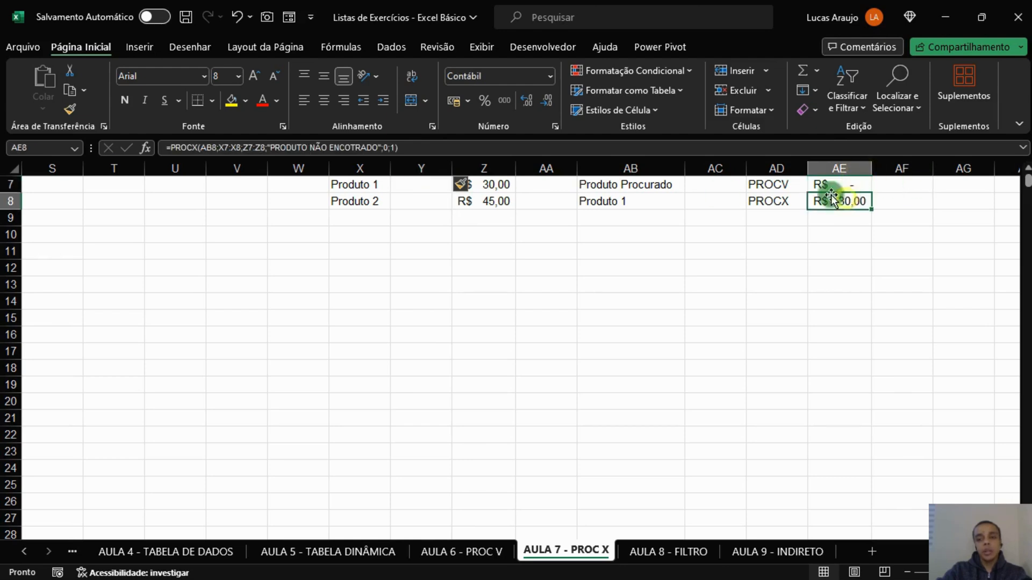
pyautogui.click(435, 148)
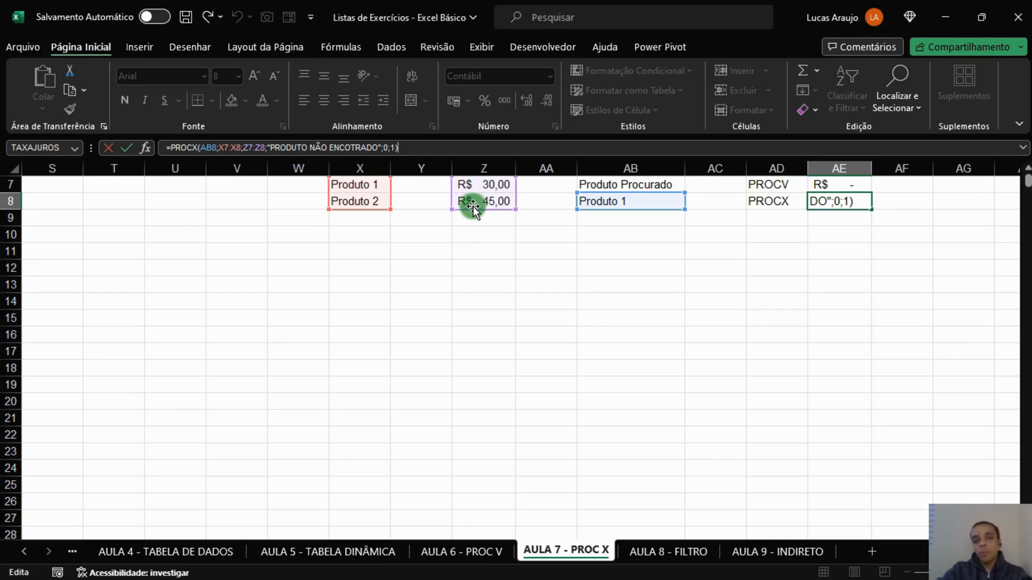
pyautogui.hotkey('ctrl', 'Return')
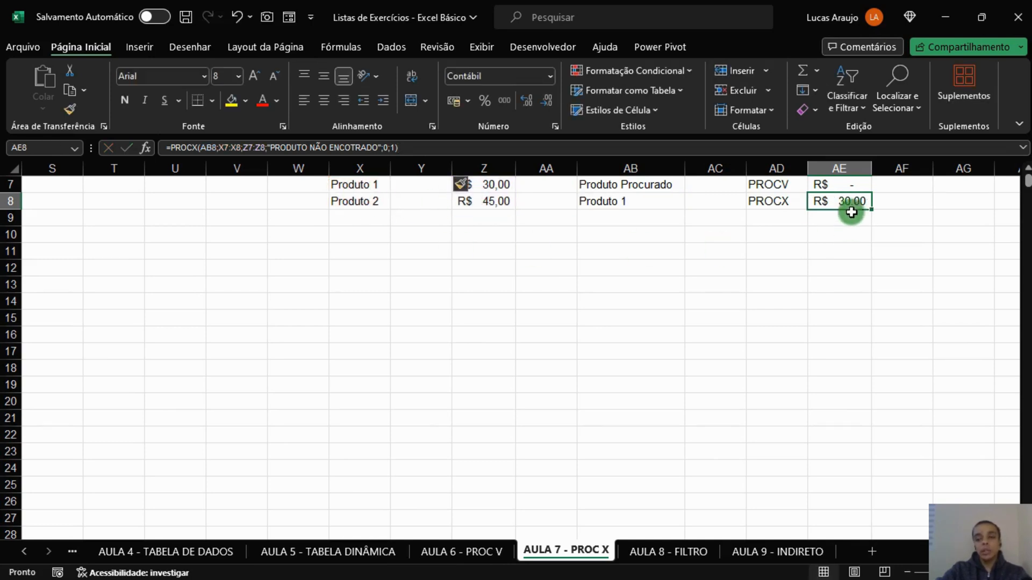
pyautogui.moveTo(378, 186); pyautogui.dragTo(372, 211)
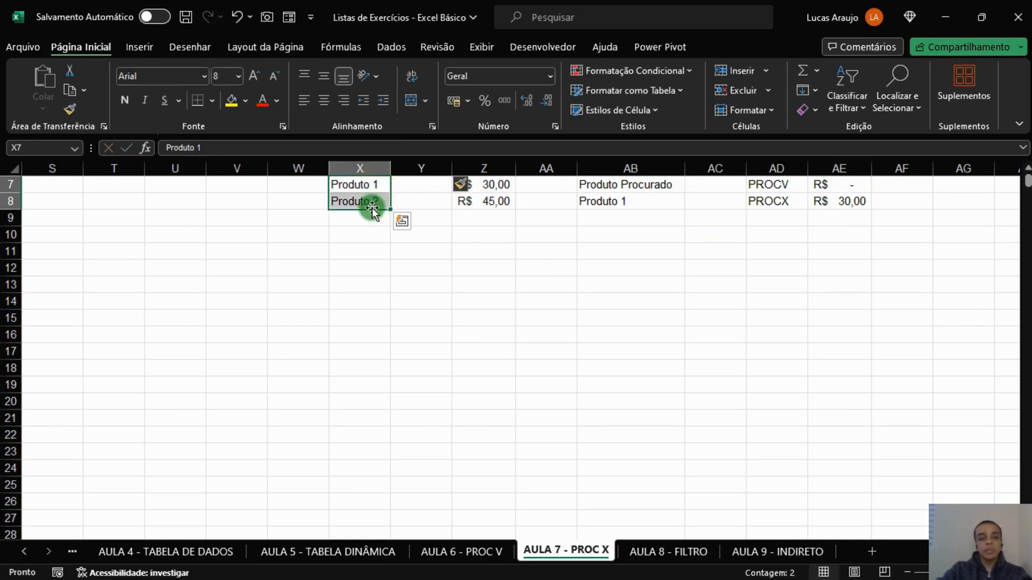
# Delete the empty column Y between the product names and prices.
pyautogui.click(424, 167)
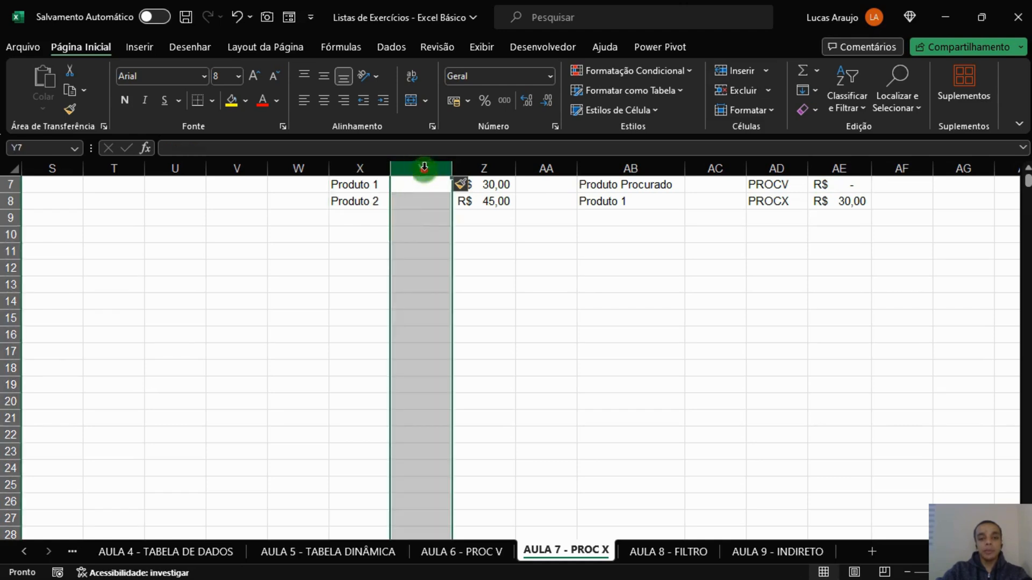
pyautogui.rightClick(424, 169)
pyautogui.click(473, 337)
pyautogui.click(519, 314)
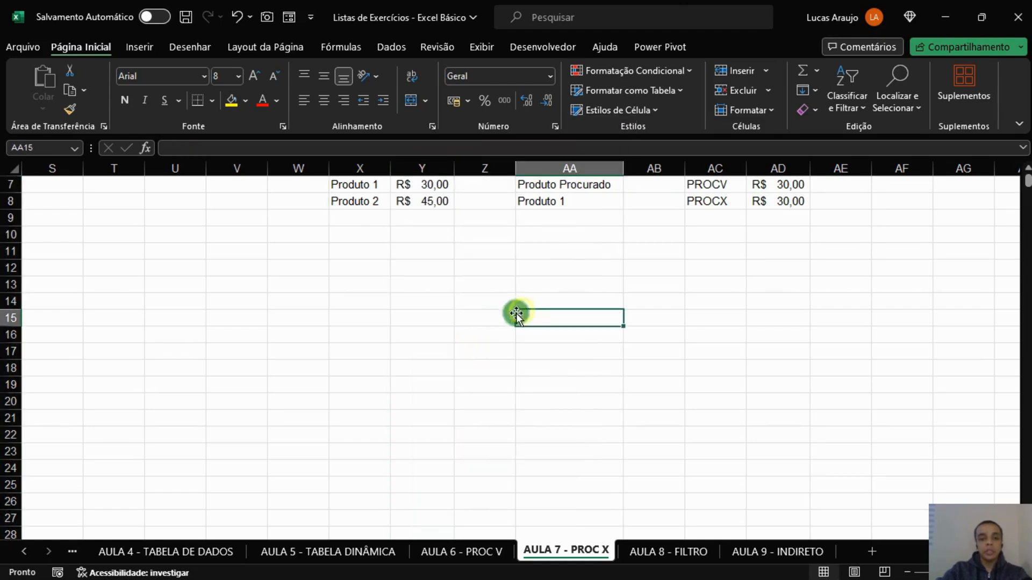
# Move the product names from X7:X8 to Z7:Z8, on the other side of the prices.
pyautogui.click(777, 189)
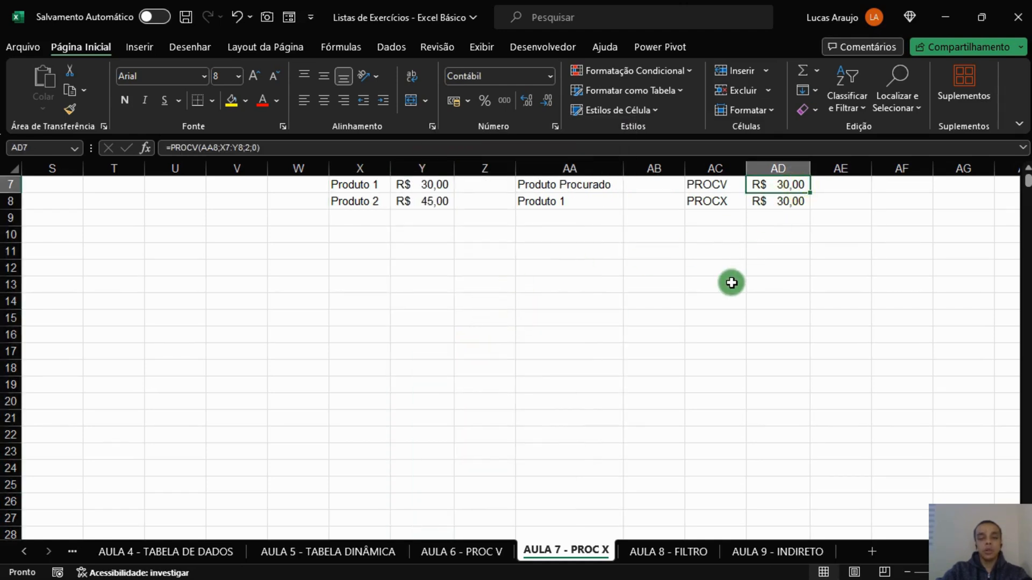
pyautogui.click(569, 284)
pyautogui.moveTo(365, 186); pyautogui.dragTo(492, 194)
pyautogui.click(478, 274)
pyautogui.click(473, 184)
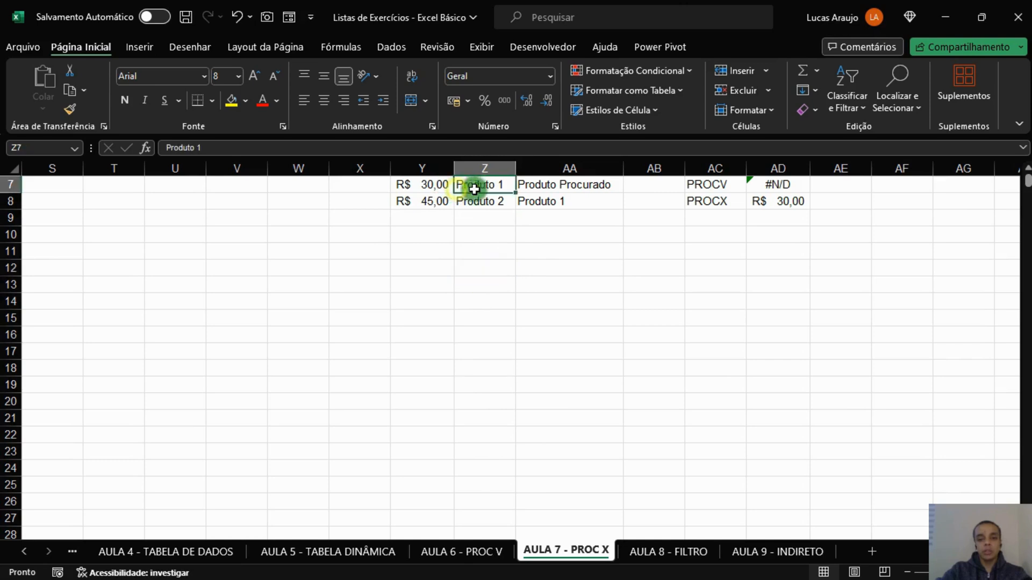
# Examine the ranges used by the PROCV formula in AD7 and the PROCX formula in AD8 against the moved product names.
pyautogui.click(778, 185)
pyautogui.click(292, 151)
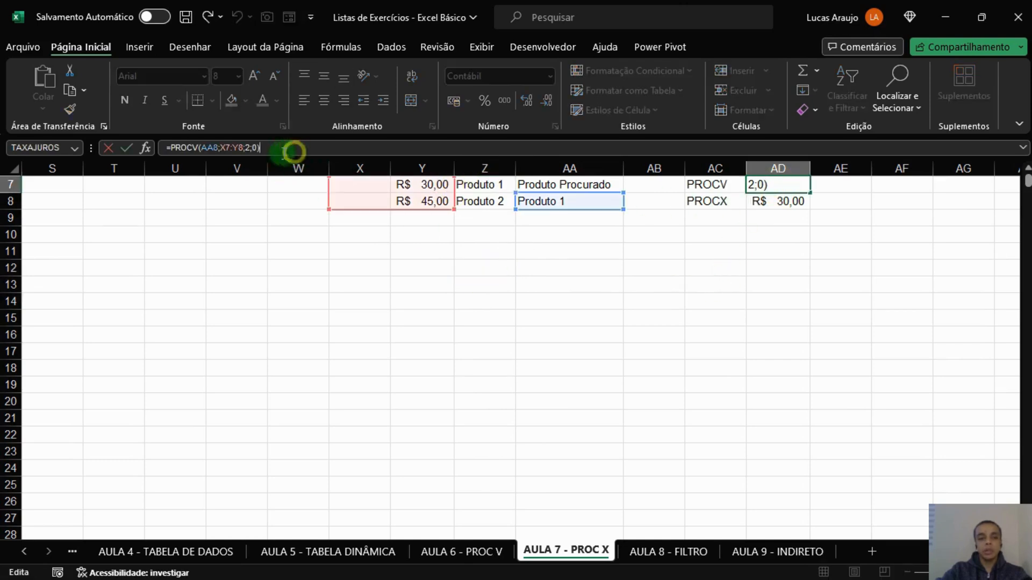
pyautogui.press('Escape')
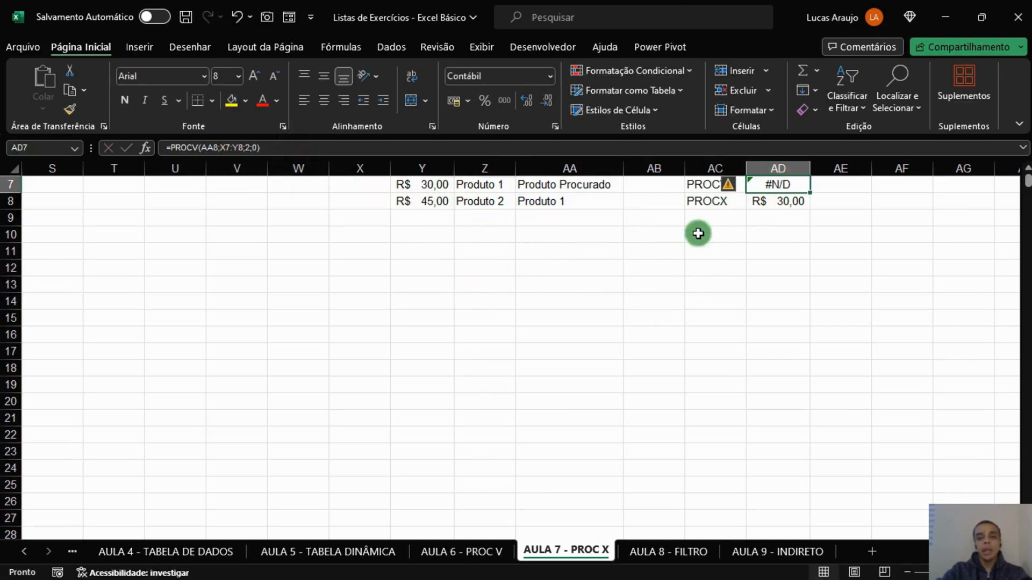
pyautogui.click(785, 200)
pyautogui.click(454, 147)
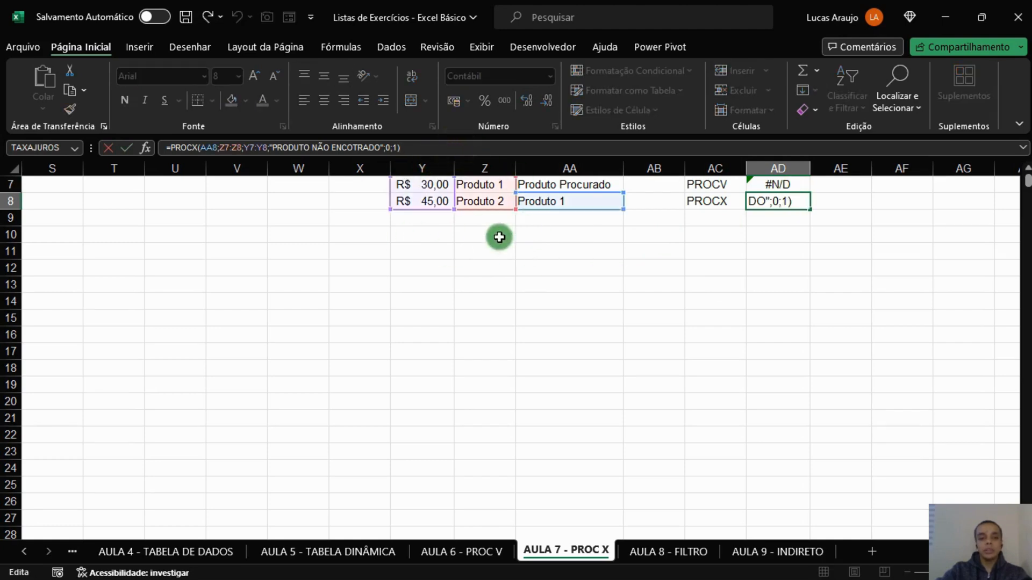
pyautogui.press('Return')
# Move the product names to AC21:AC22 and check which lookup range the PROCX formula in AD8 uses.
pyautogui.moveTo(487, 185); pyautogui.dragTo(690, 427)
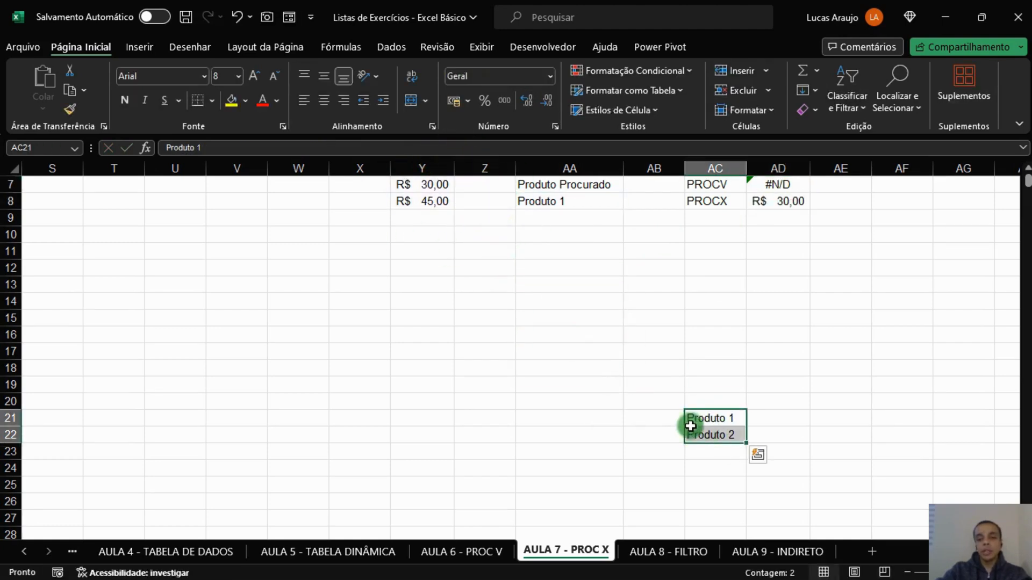
pyautogui.moveTo(562, 322); pyautogui.dragTo(560, 336)
pyautogui.click(473, 195)
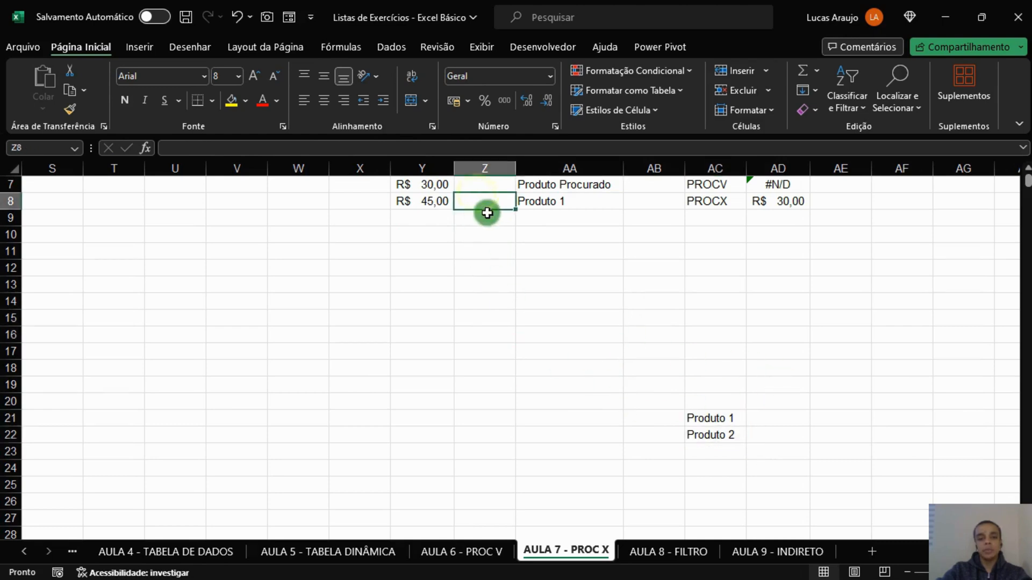
pyautogui.click(803, 201)
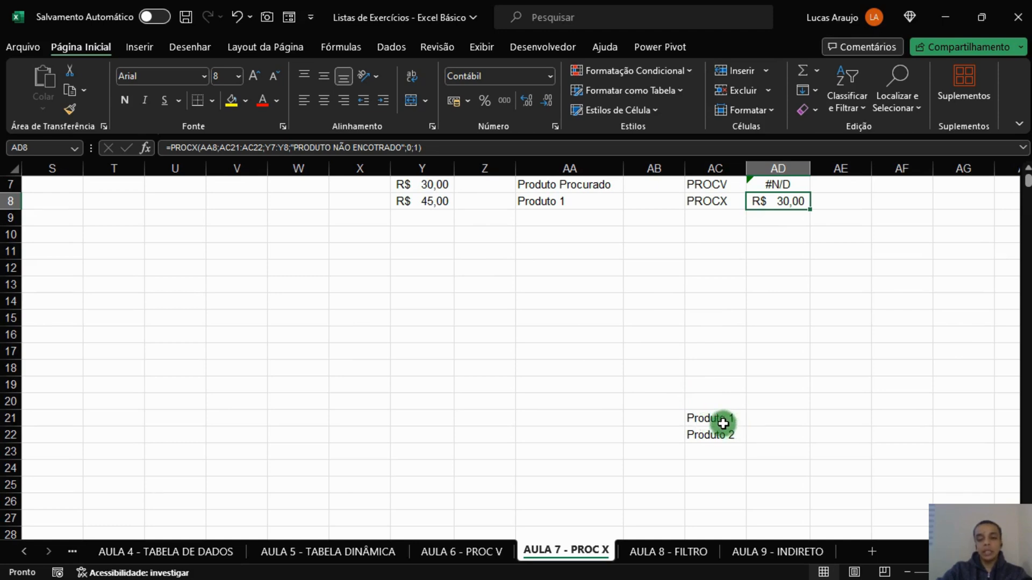
# Move the product names back to X7:X8 and check the PROCV and PROCX formulas.
pyautogui.moveTo(712, 420); pyautogui.dragTo(692, 435)
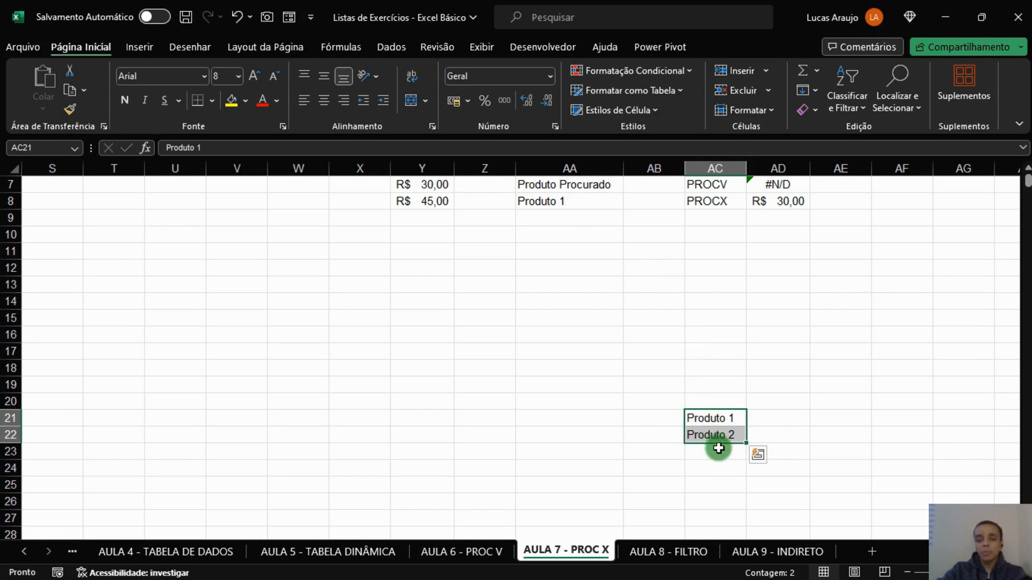
pyautogui.moveTo(719, 445); pyautogui.dragTo(370, 203)
pyautogui.click(764, 188)
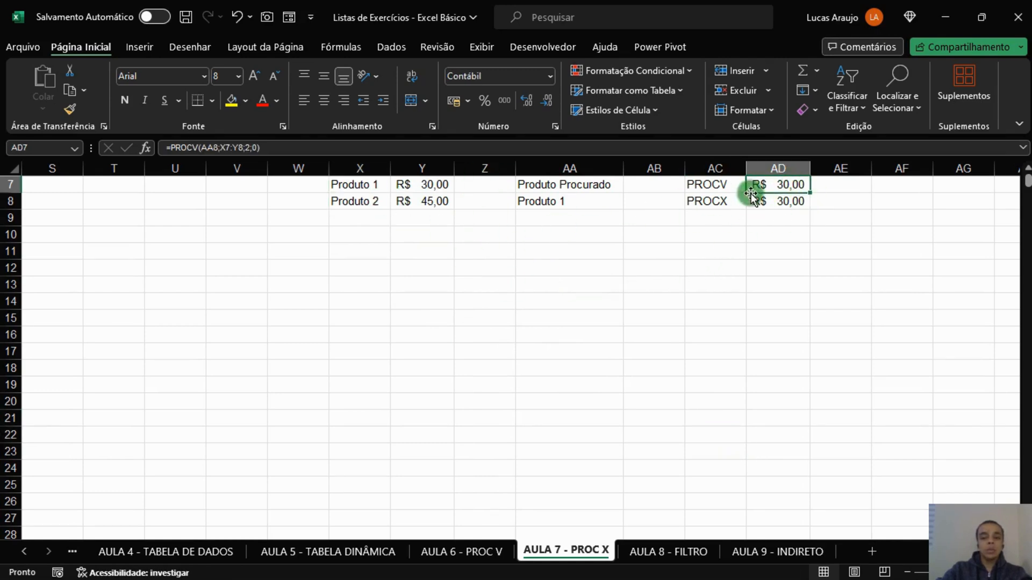
pyautogui.click(770, 205)
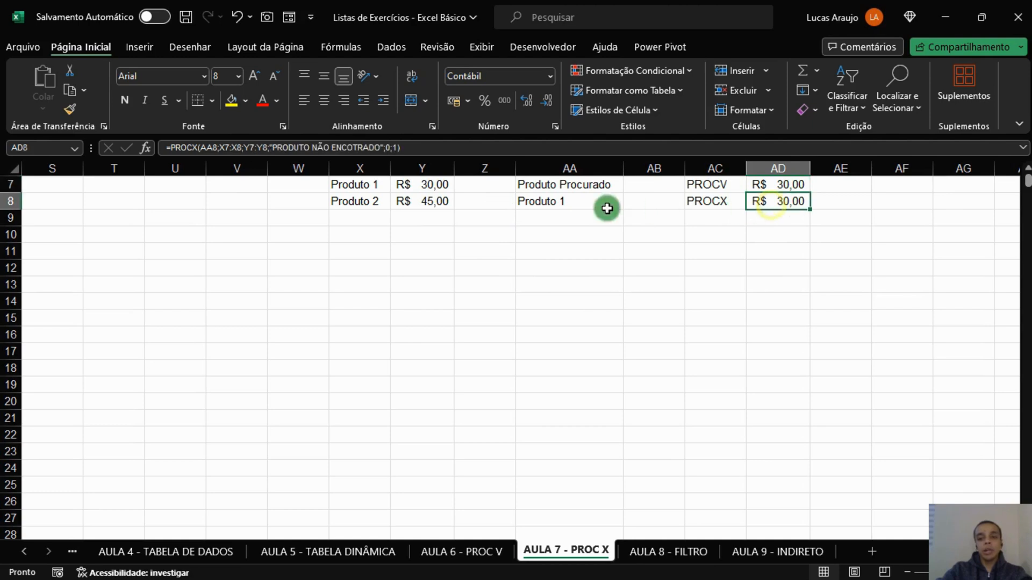
# Change the searched product in AA8 to PRODUTO 3.
pyautogui.click(612, 204)
pyautogui.press('BackSpace')
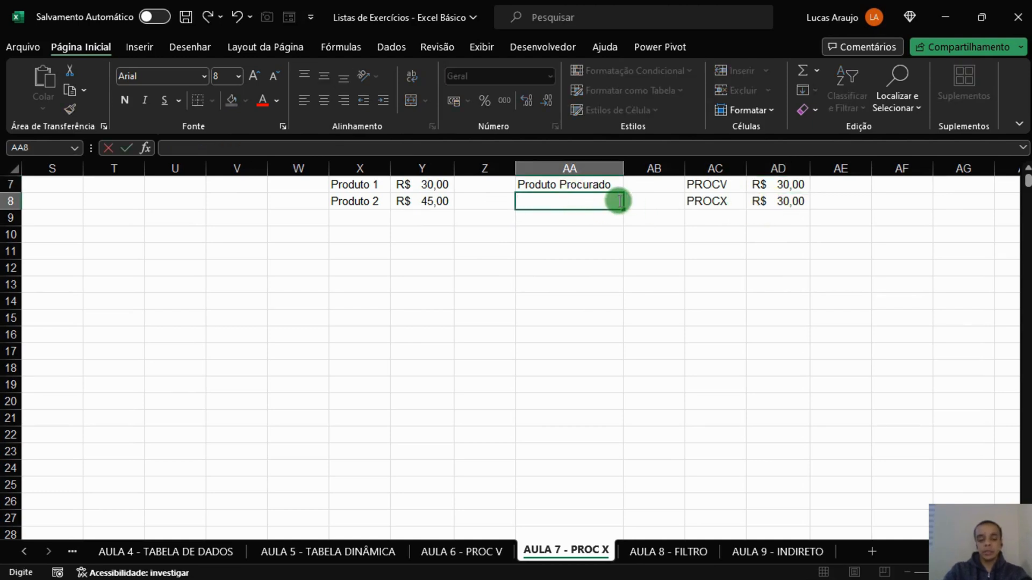
pyautogui.write('PRODUTO')
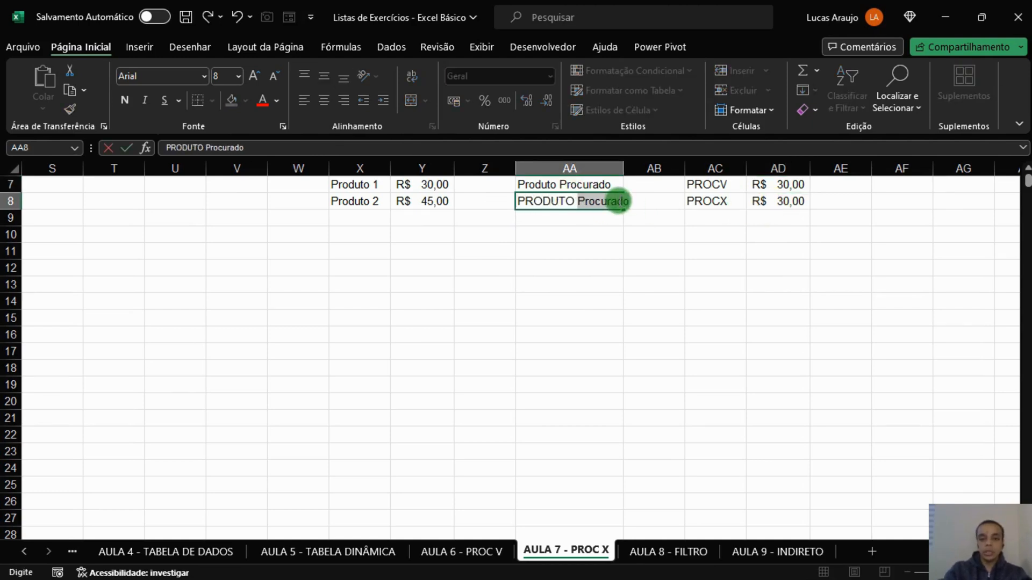
pyautogui.write(' 3')
pyautogui.press('Return')
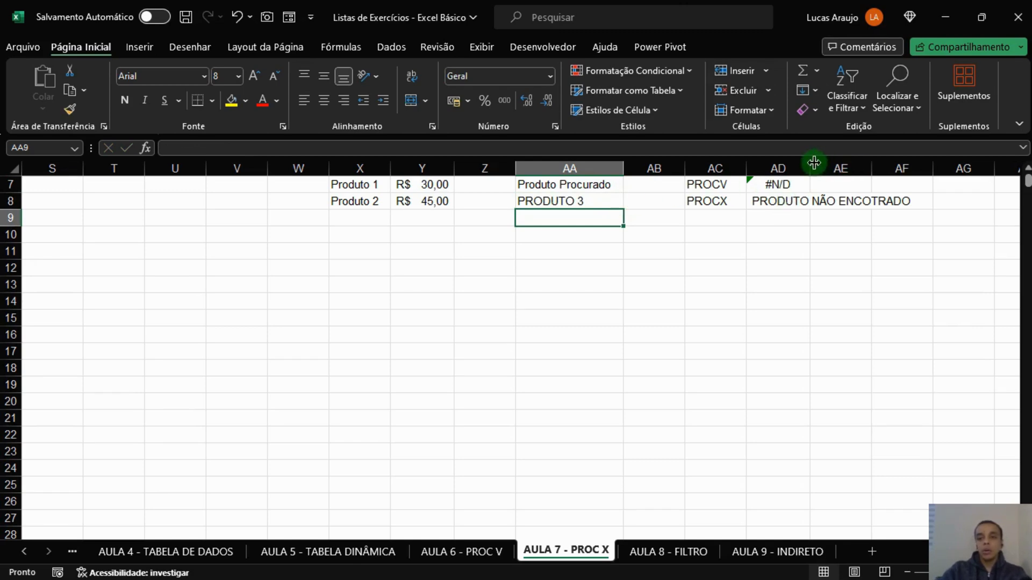
# Widen column AD to fit its contents and compare the PROCV and PROCX results for the missing product.
pyautogui.doubleClick(812, 162)
pyautogui.click(841, 264)
pyautogui.click(881, 187)
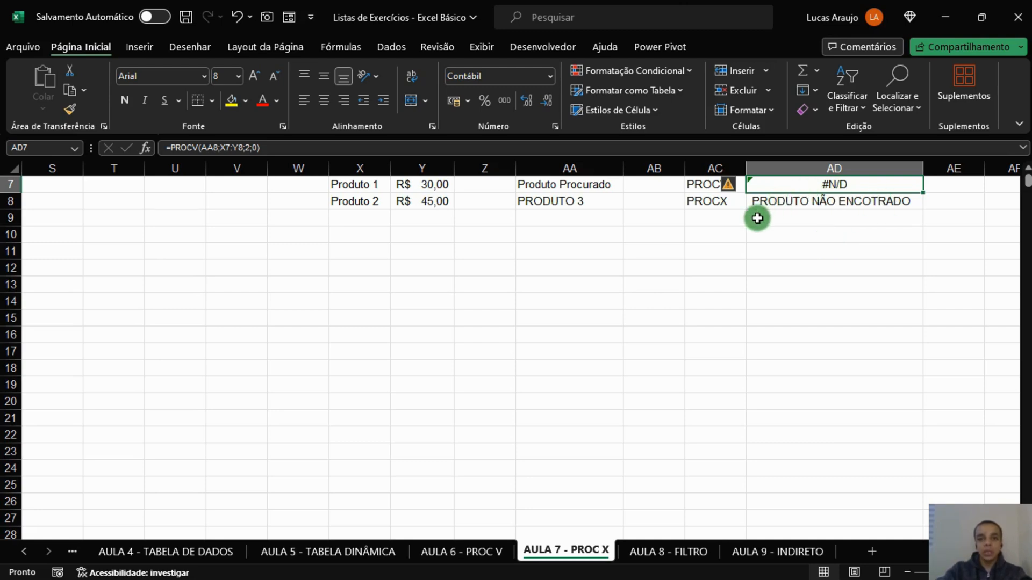
pyautogui.click(802, 202)
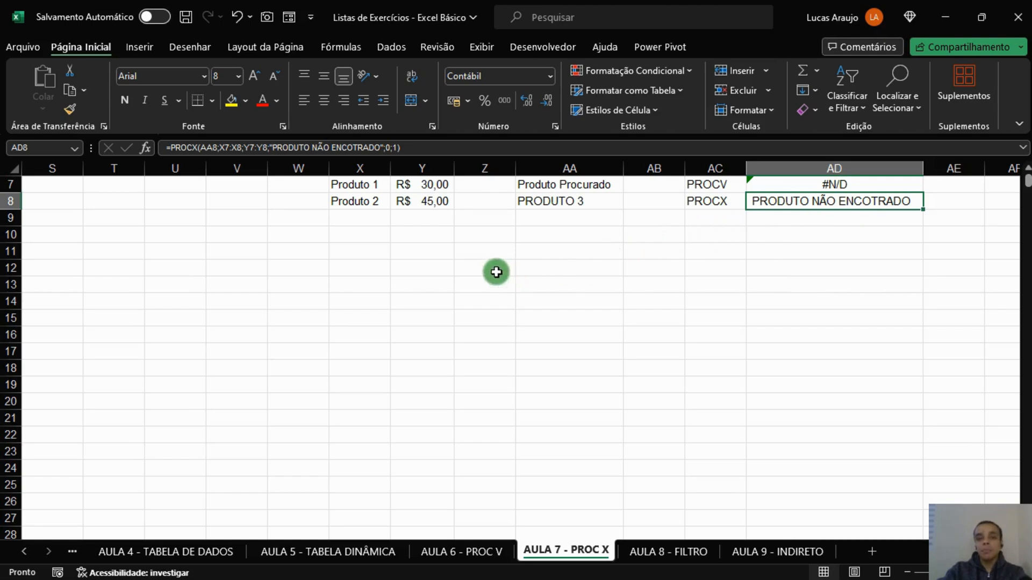
# Start a second product table in row 10 with PRODUTO 3 in X10 and price 50 in Y10.
pyautogui.click(369, 233)
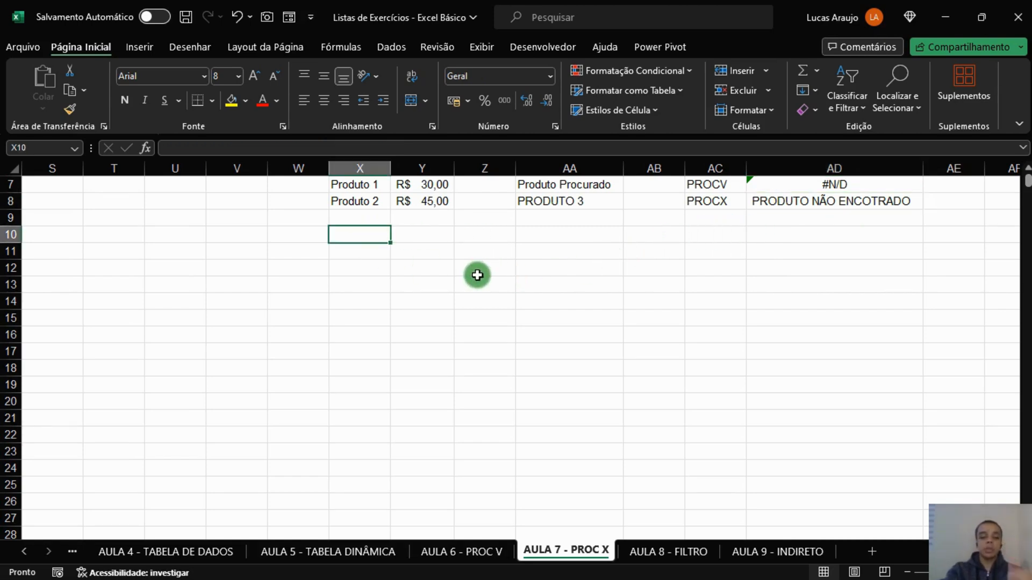
pyautogui.write('PRODUTO 3')
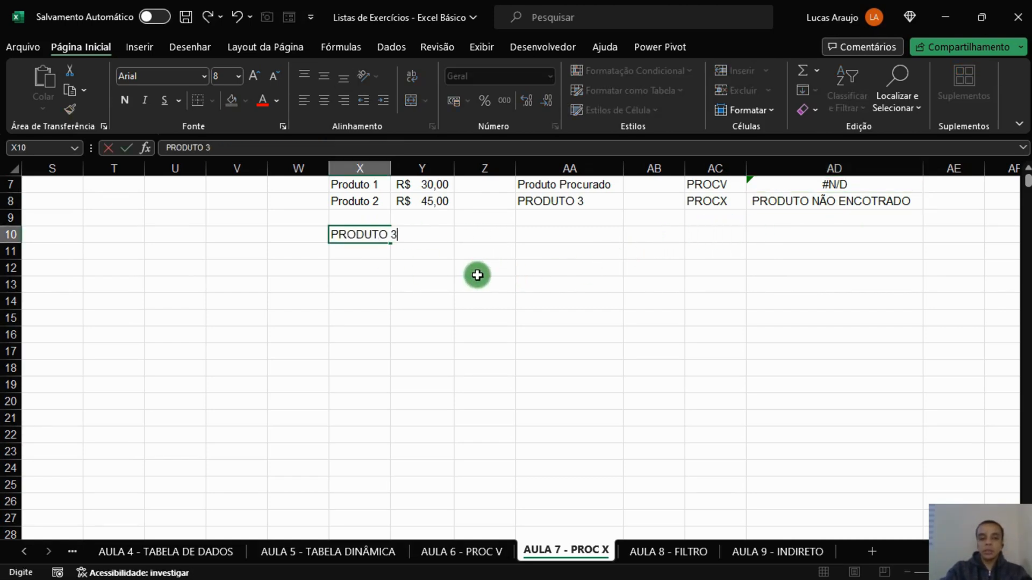
pyautogui.press('Tab')
pyautogui.write('50')
pyautogui.press('Return')
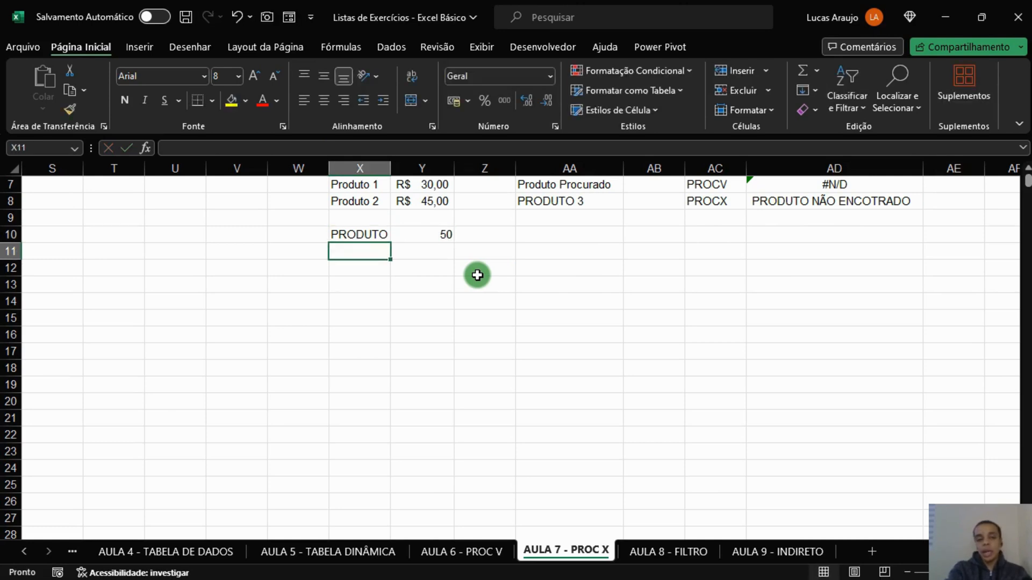
# Add PRODUTO 4 in X11 with price 55 in Y11.
pyautogui.write('PRO')
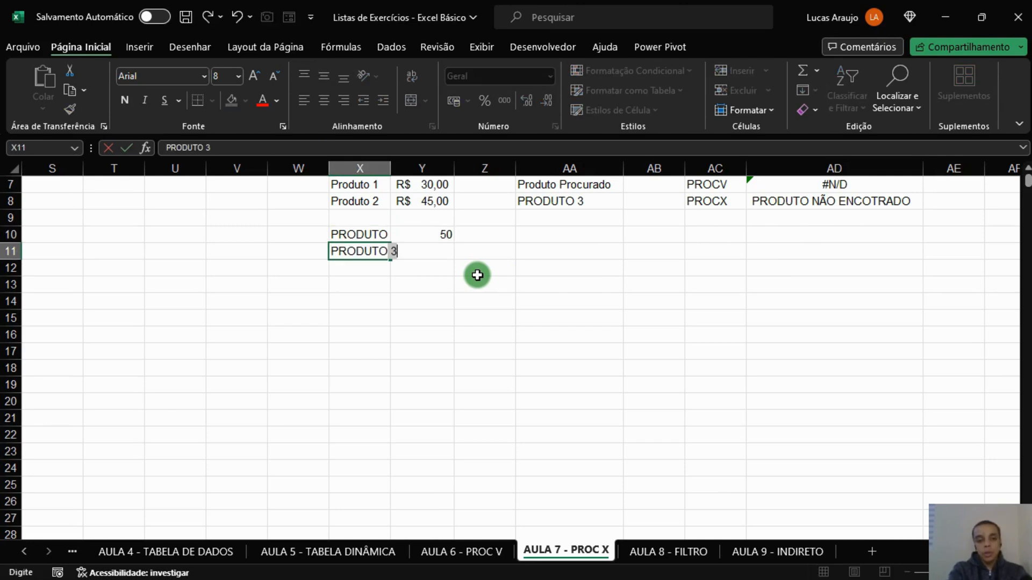
pyautogui.write('DUTO')
pyautogui.press('BackSpace')
pyautogui.press('Tab')
pyautogui.write('55')
pyautogui.press('Return')
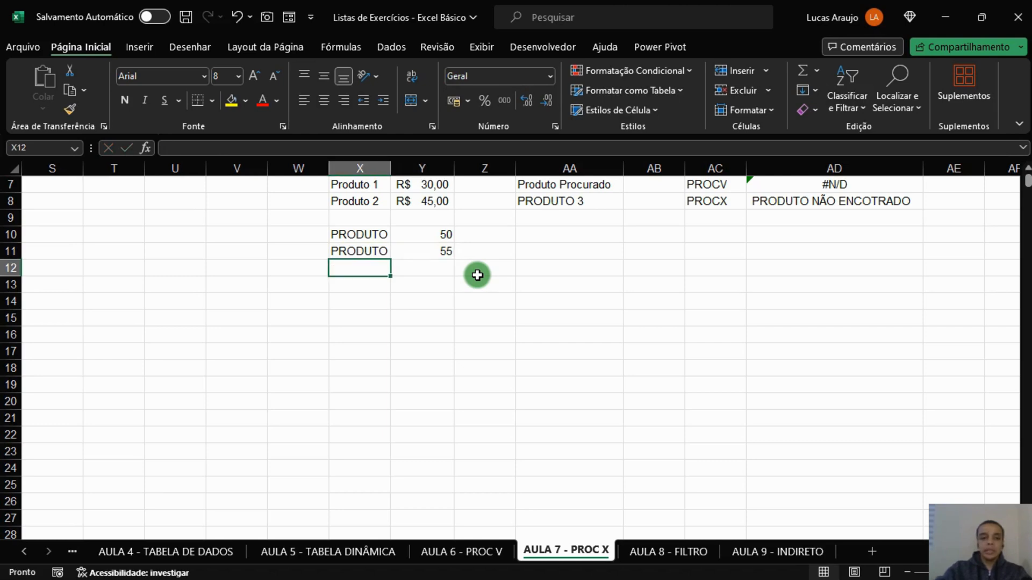
# Widen column X to fit the product names and format the prices in Y10:Y11 as R$ accounting values.
pyautogui.moveTo(395, 194)
pyautogui.mouseDown()
pyautogui.moveTo(391, 183)
pyautogui.moveTo(404, 186)
pyautogui.mouseUp()
pyautogui.click(599, 332)
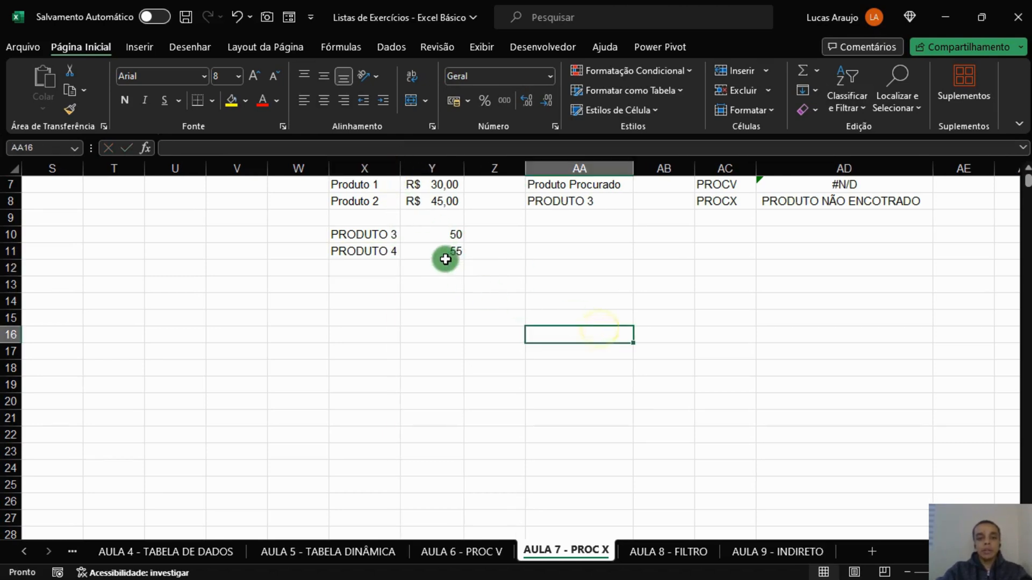
pyautogui.moveTo(449, 235); pyautogui.dragTo(453, 253)
pyautogui.click(460, 98)
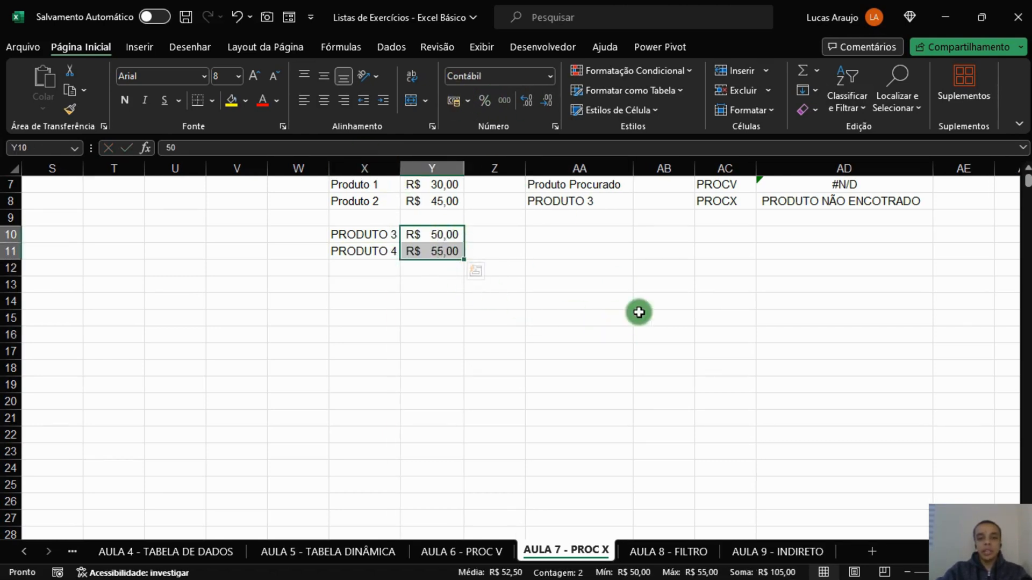
pyautogui.click(638, 311)
# Remove the "PRODUTO NÃO ENCOTRADO" text from the PROCX formula in AD8, leaving its not-found argument empty.
pyautogui.click(836, 202)
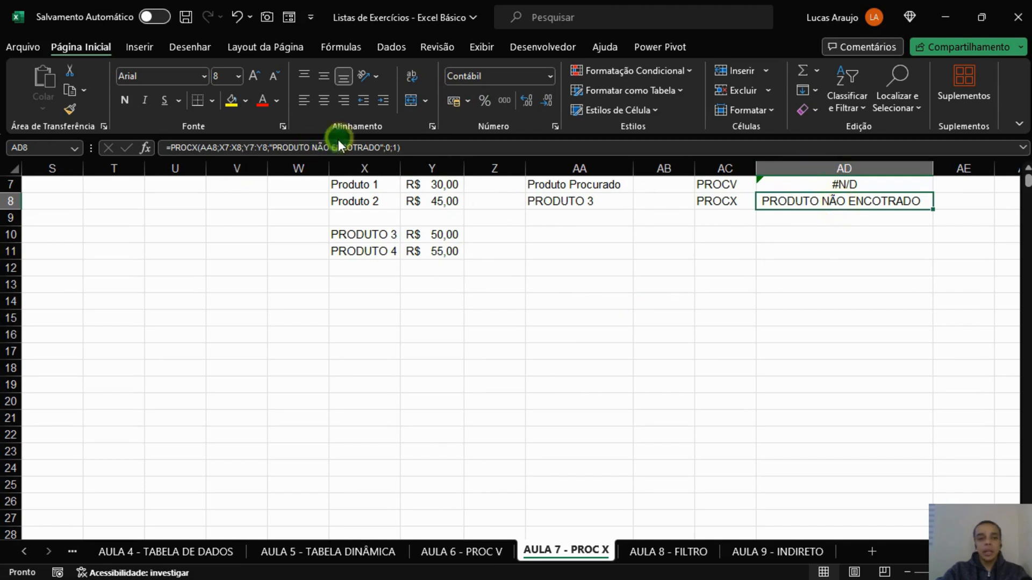
pyautogui.click(325, 147)
pyautogui.moveTo(334, 149); pyautogui.dragTo(388, 148)
pyautogui.press('BackSpace')
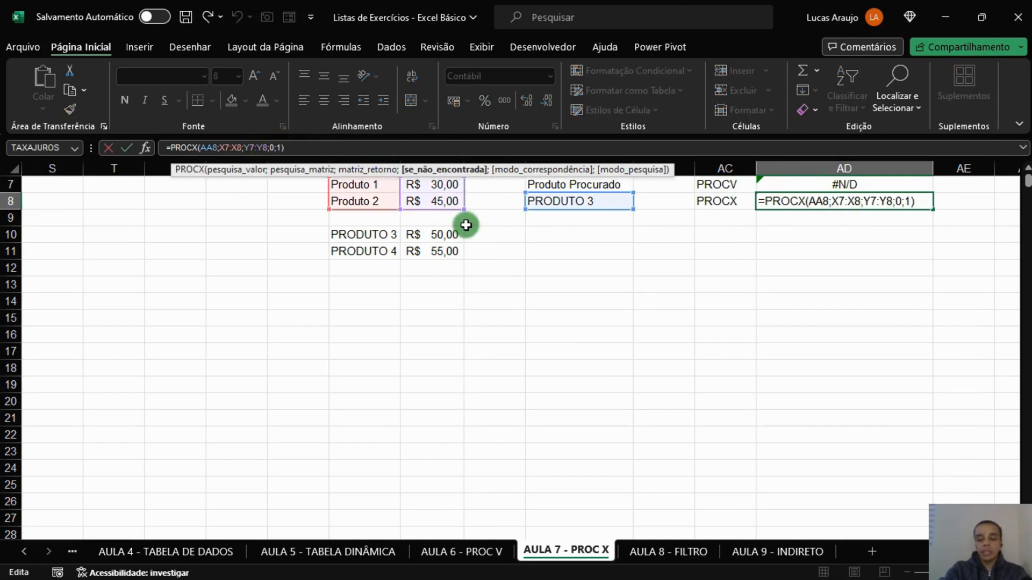
pyautogui.press('Right')
pyautogui.press('Left')
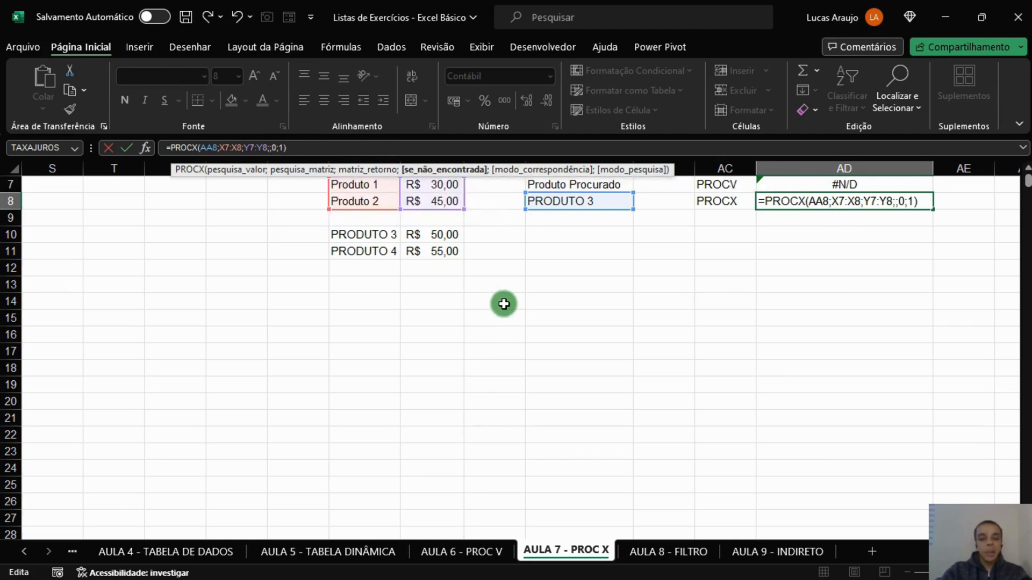
# Nest a second PROCX as the not-found argument in AD8, looking up AA8 in X10:X11 and returning Y10:Y11.
pyautogui.write('PROCX(')
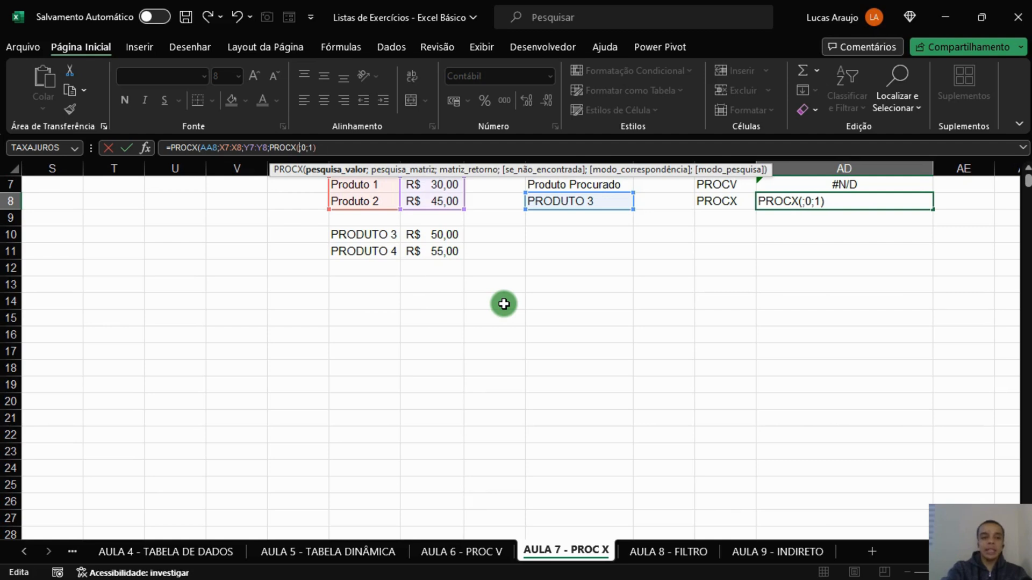
pyautogui.write(')')
pyautogui.press('Left')
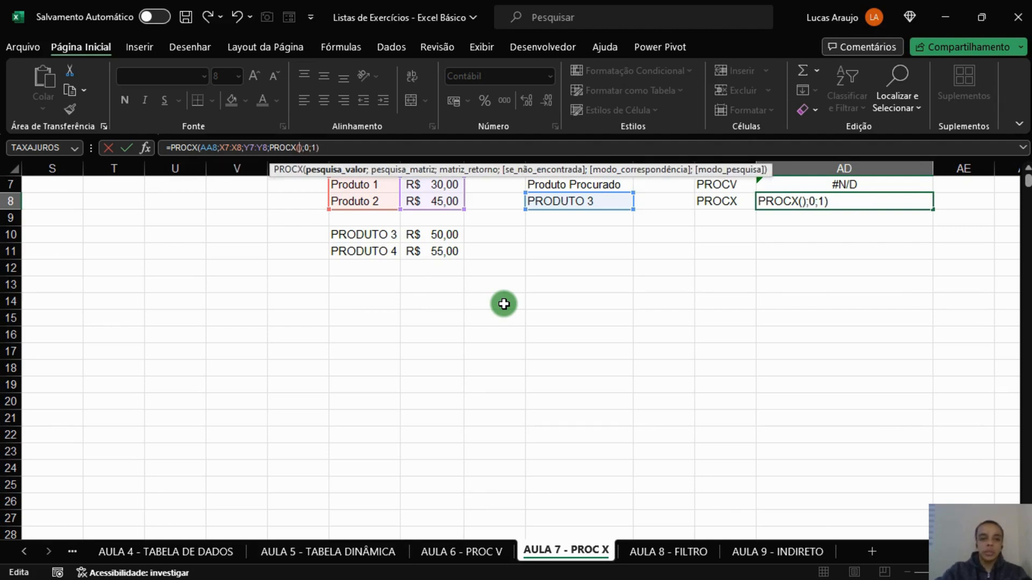
pyautogui.click(595, 202)
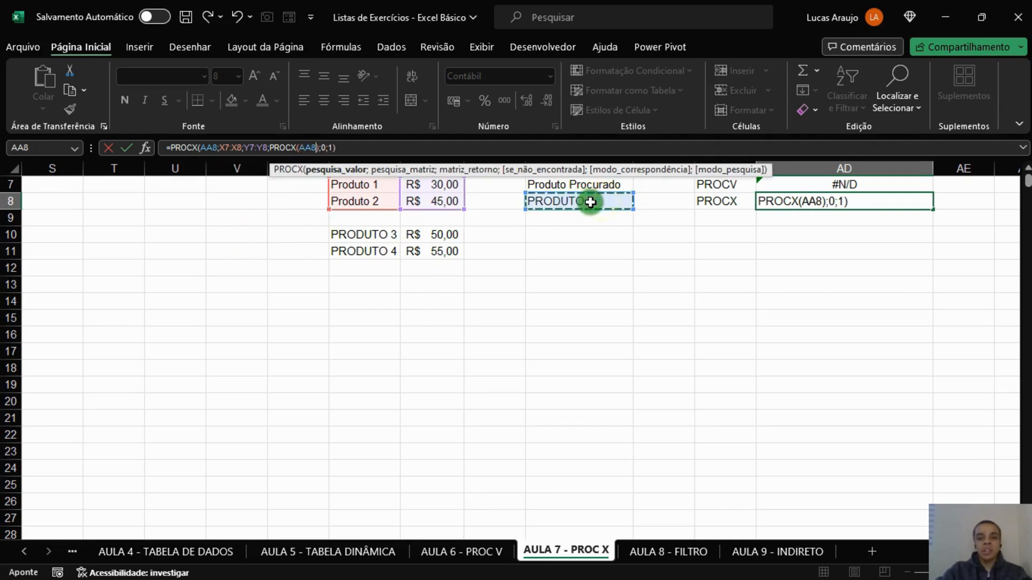
pyautogui.write(';')
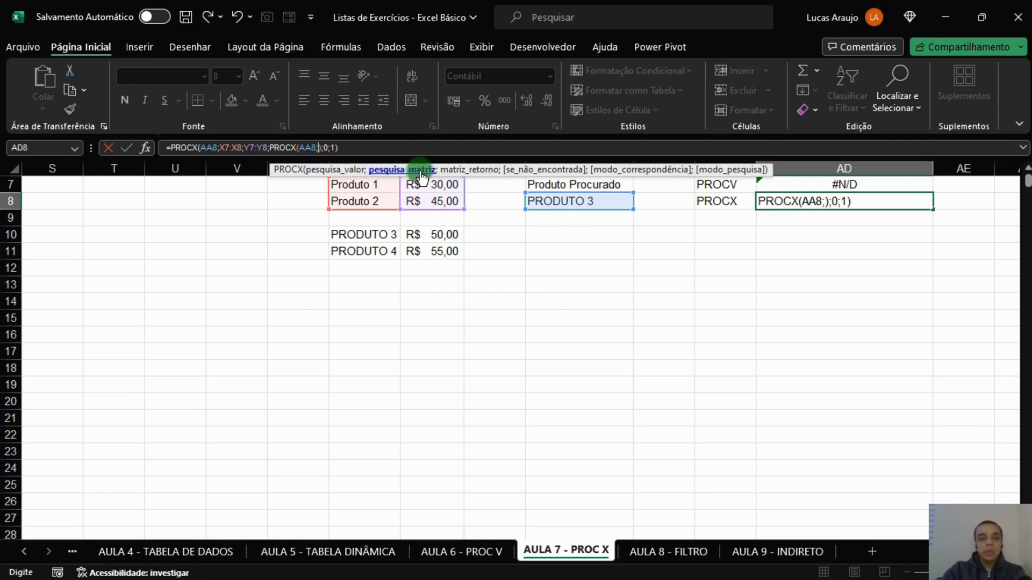
pyautogui.click(379, 233)
pyautogui.moveTo(379, 233); pyautogui.dragTo(380, 248)
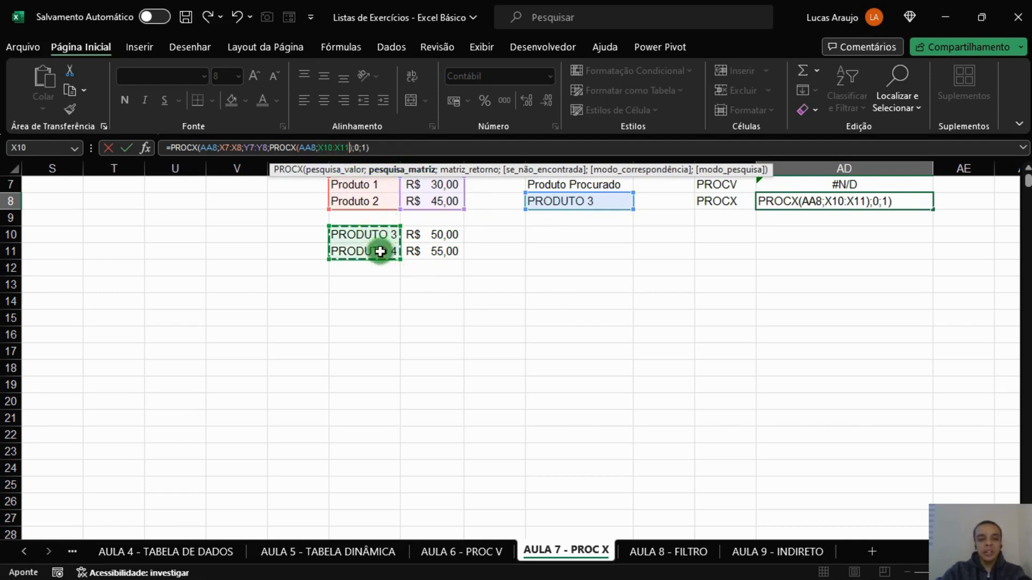
pyautogui.write(';')
pyautogui.moveTo(445, 239); pyautogui.dragTo(445, 248)
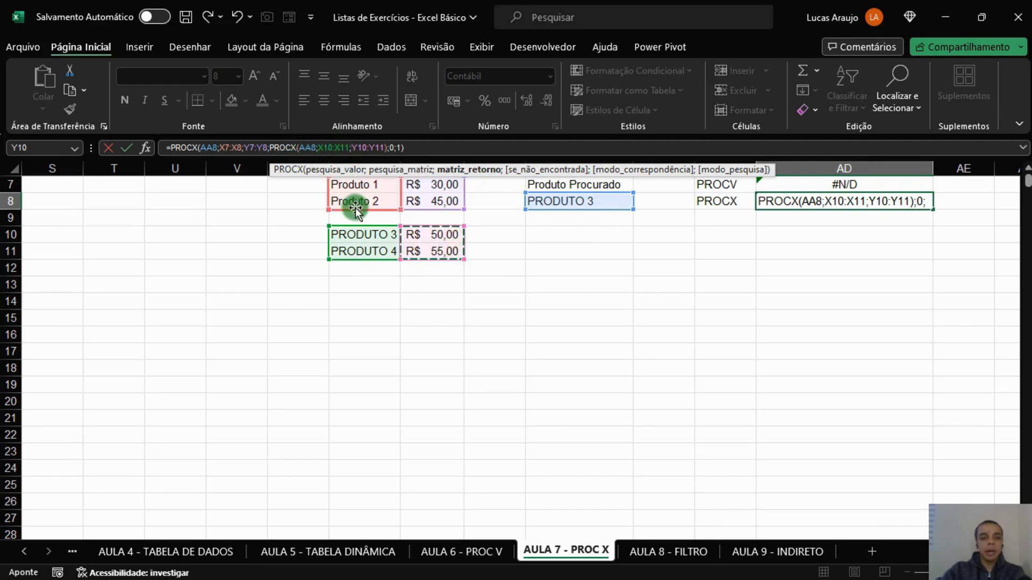
# Complete the nested PROCX in AD8 with "PRODUTO NÃO ENCONTRADO" as its not-found text, match mode 0 and search mode 1.
pyautogui.write(';')
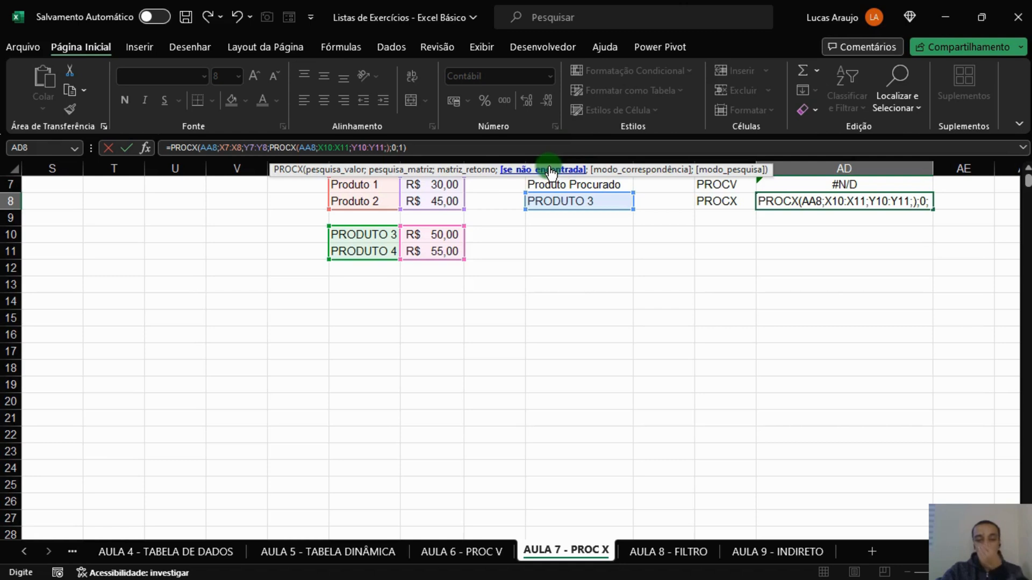
pyautogui.write('"')
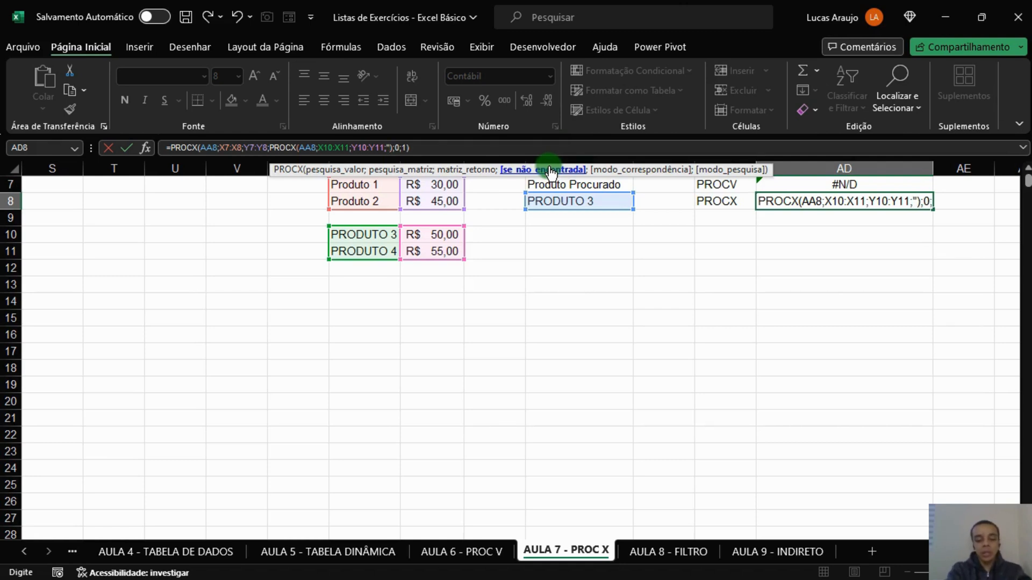
pyautogui.write('PRODUTO N')
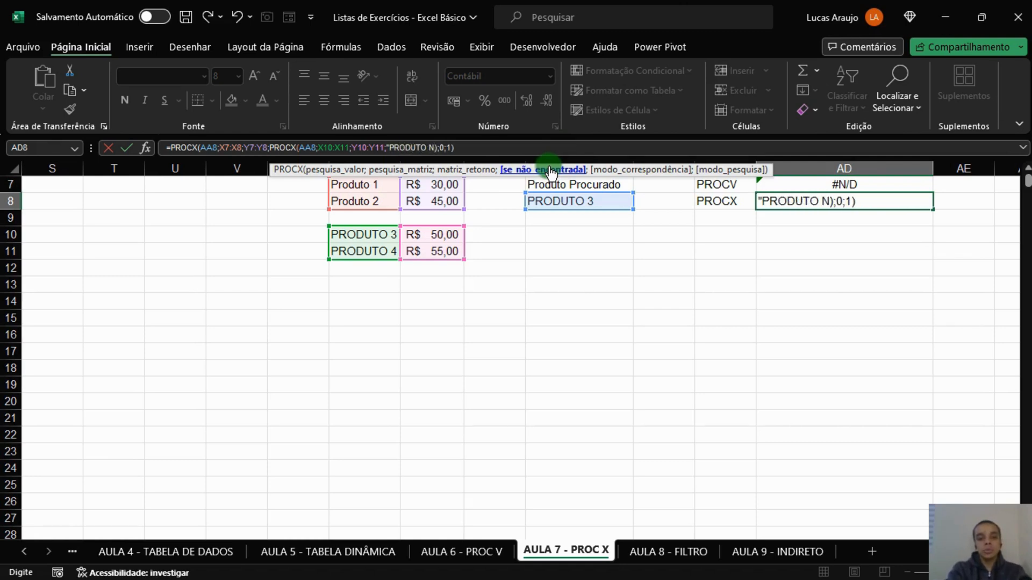
pyautogui.write('ÃO ENCONTRADO"')
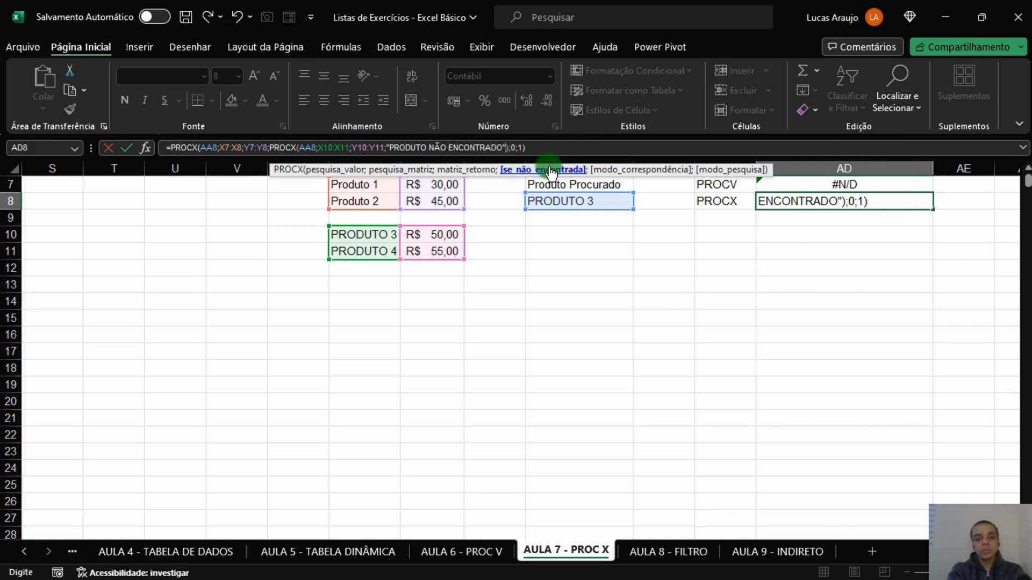
pyautogui.write(';')
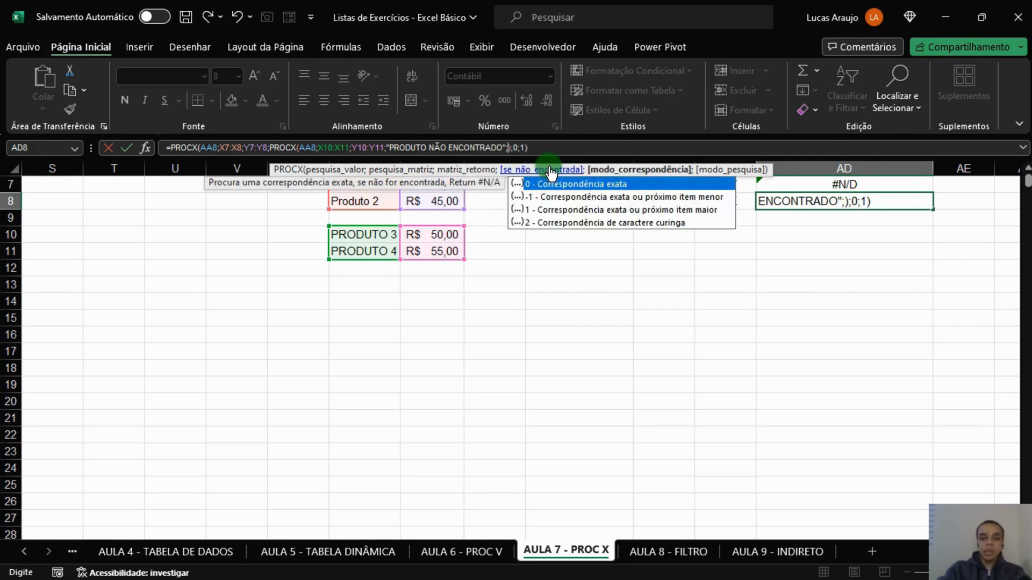
pyautogui.write('0;1')
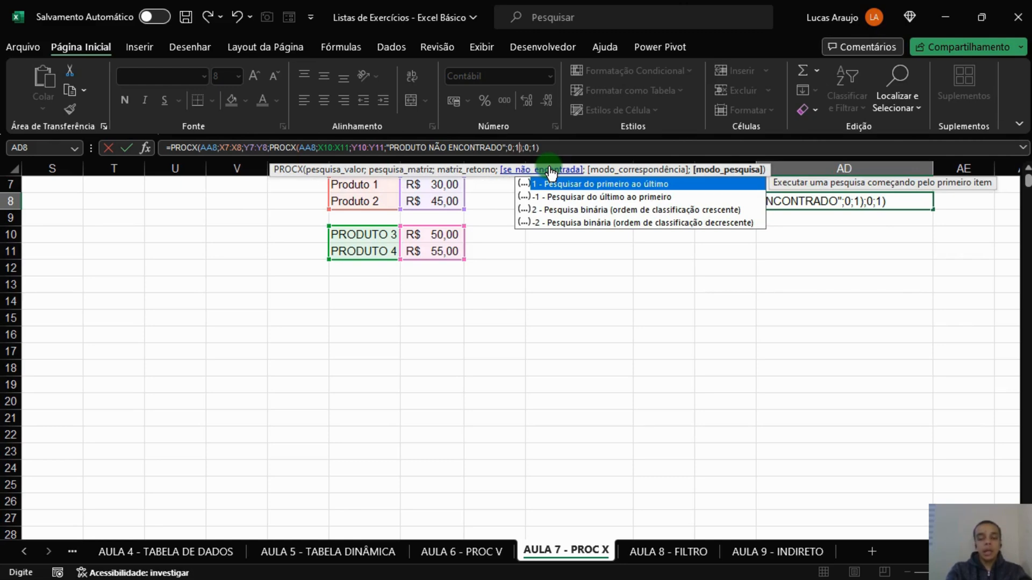
pyautogui.hotkey('ctrl', 'Return')
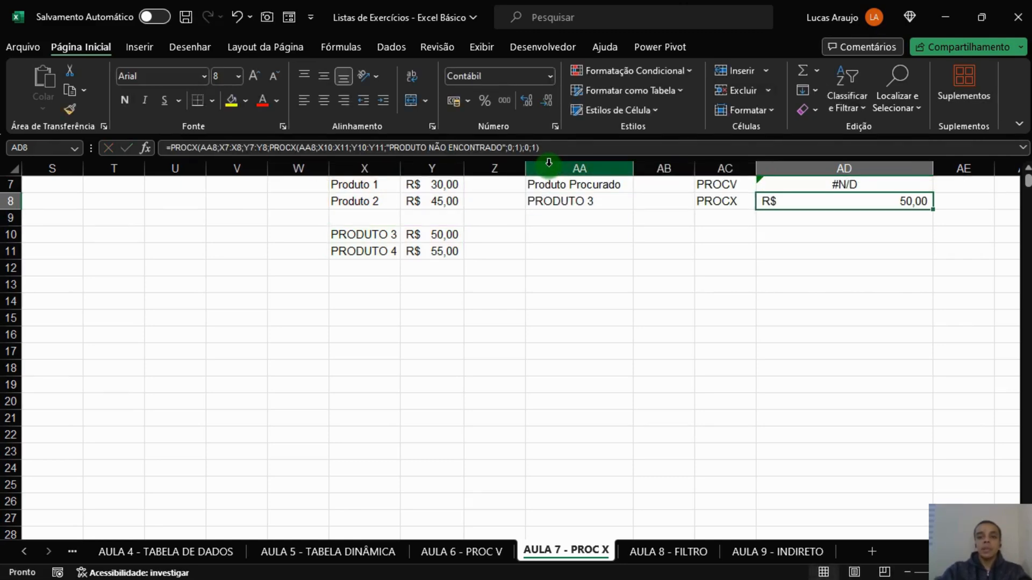
pyautogui.click(848, 302)
pyautogui.click(877, 201)
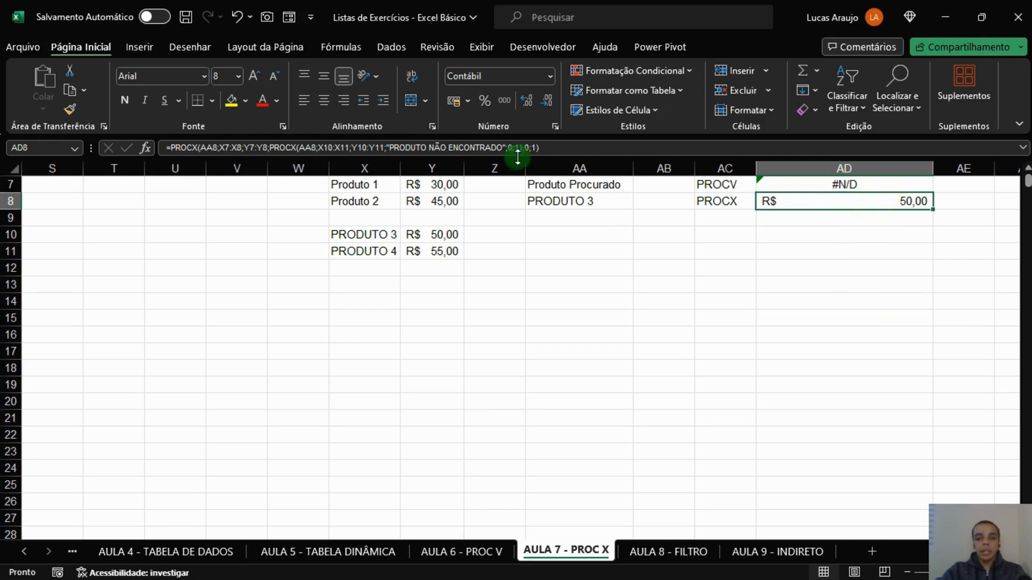
pyautogui.moveTo(567, 148); pyautogui.dragTo(152, 148)
pyautogui.press('Escape')
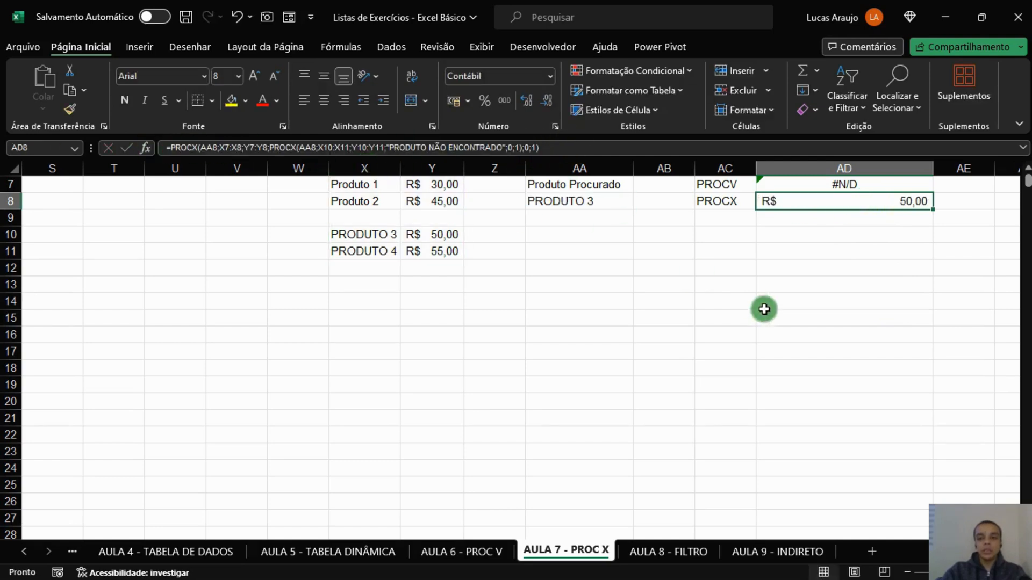
# Set the searched product in AA8 to PRODUTO 1 and compare the PROCV and PROCX results with the first price table.
pyautogui.click(764, 309)
pyautogui.click(591, 202)
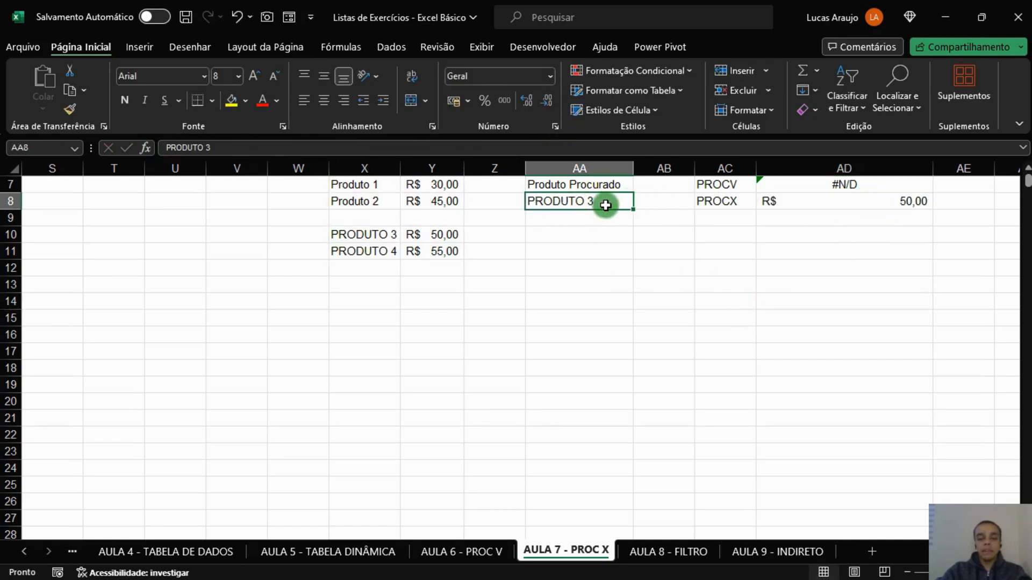
pyautogui.write('PRODUT')
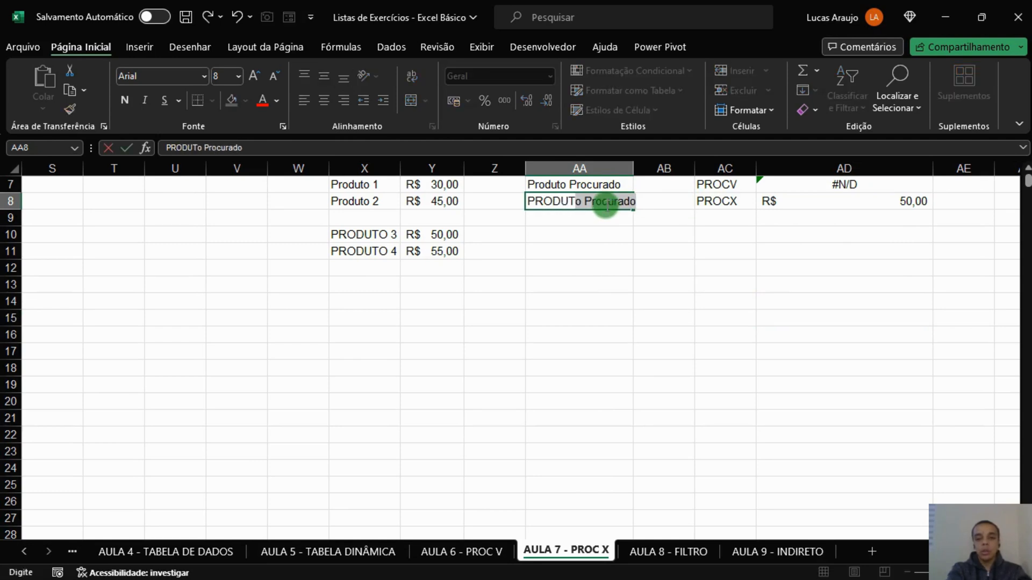
pyautogui.write('O 1')
pyautogui.press('Return')
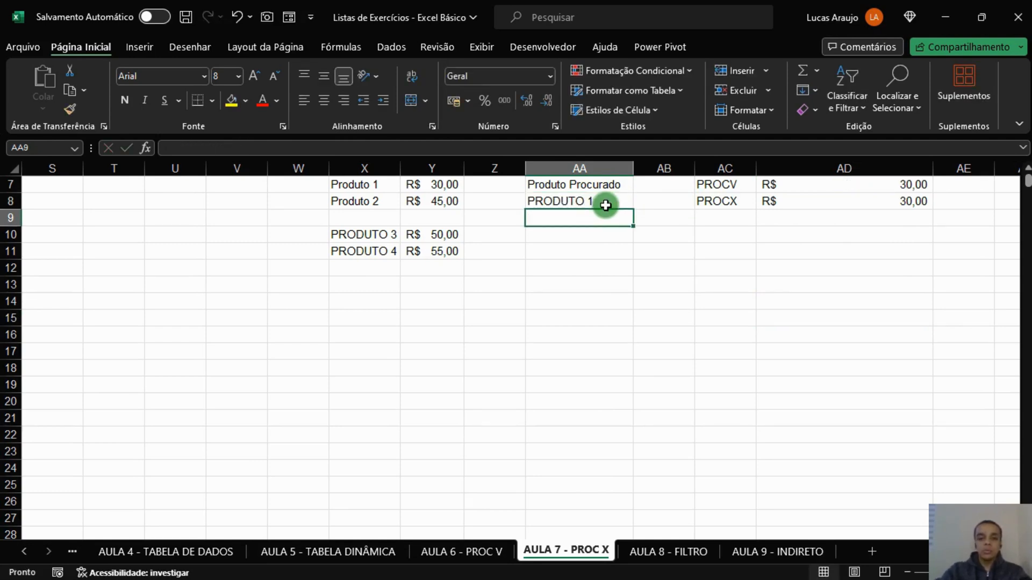
pyautogui.moveTo(916, 208); pyautogui.dragTo(914, 186)
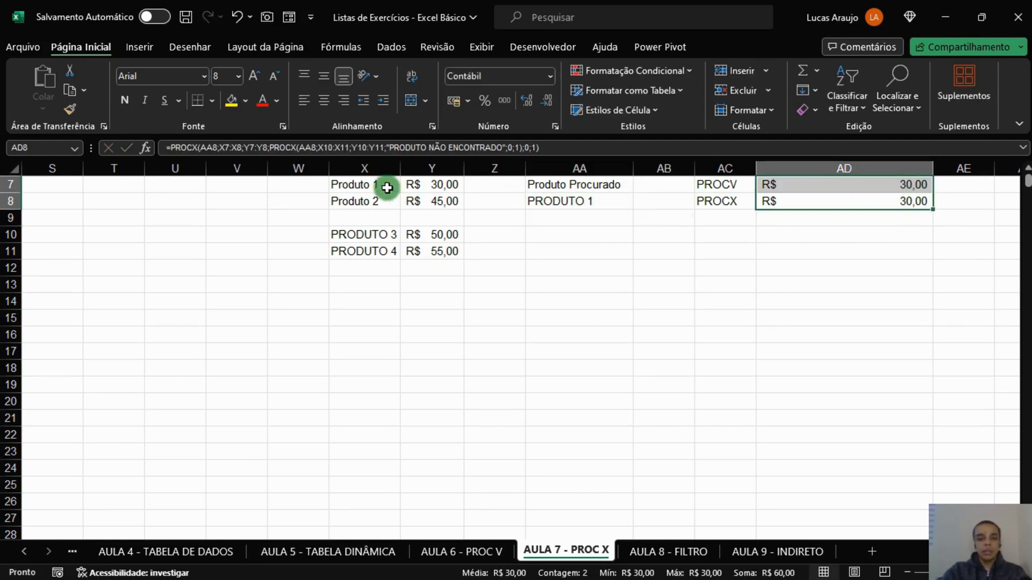
pyautogui.moveTo(387, 184); pyautogui.dragTo(422, 200)
# Change the searched product in AA8 to PRODUTO 4 and check both lookup results against the second price table.
pyautogui.click(551, 198)
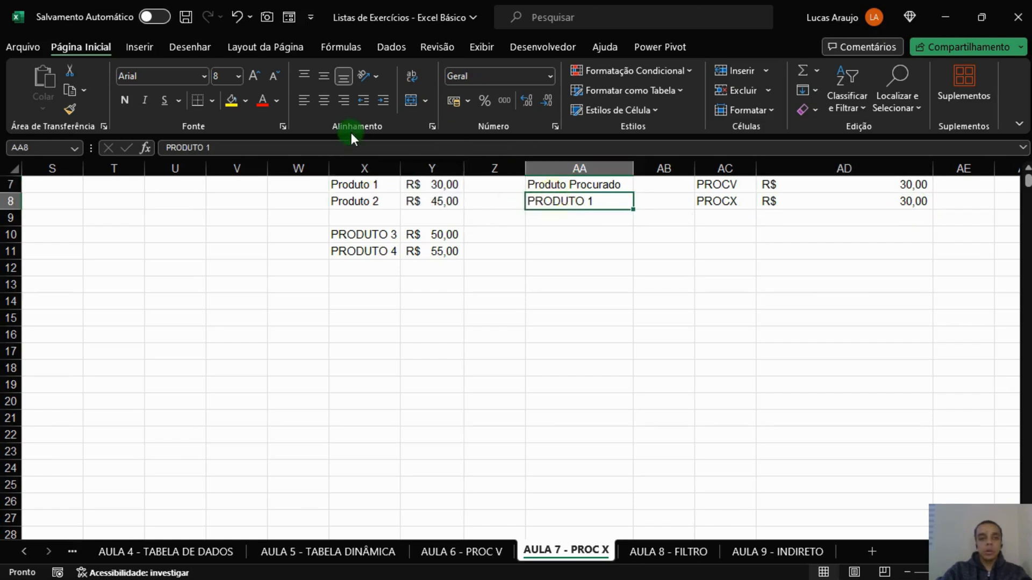
pyautogui.click(356, 148)
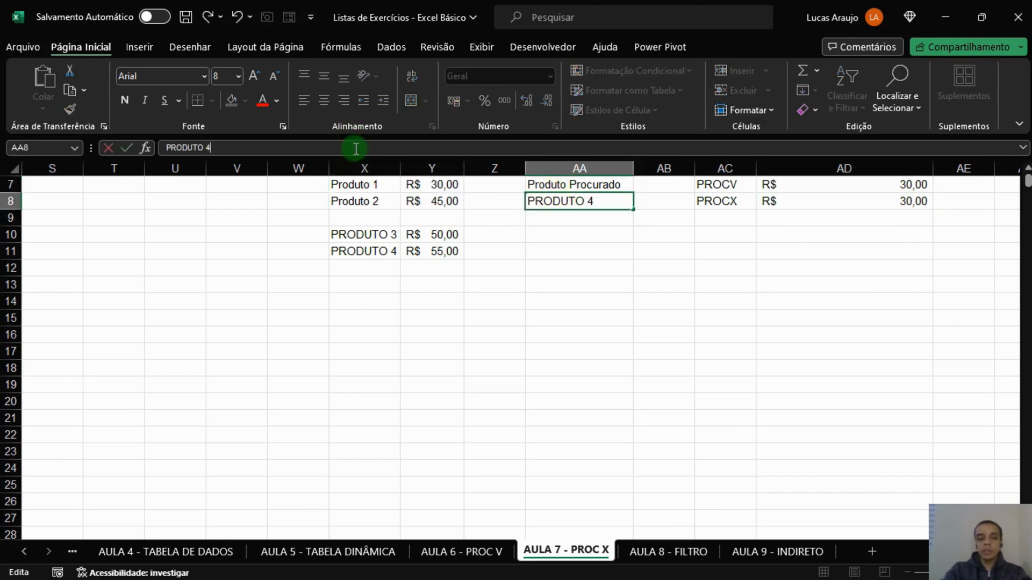
pyautogui.press('Return')
pyautogui.click(855, 185)
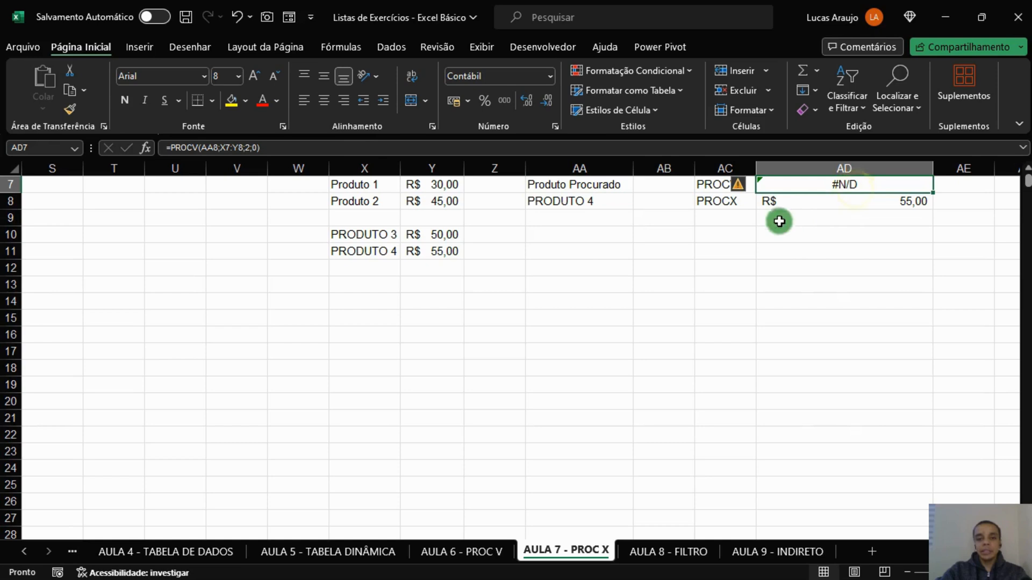
pyautogui.moveTo(434, 236); pyautogui.dragTo(437, 250)
pyautogui.click(437, 250)
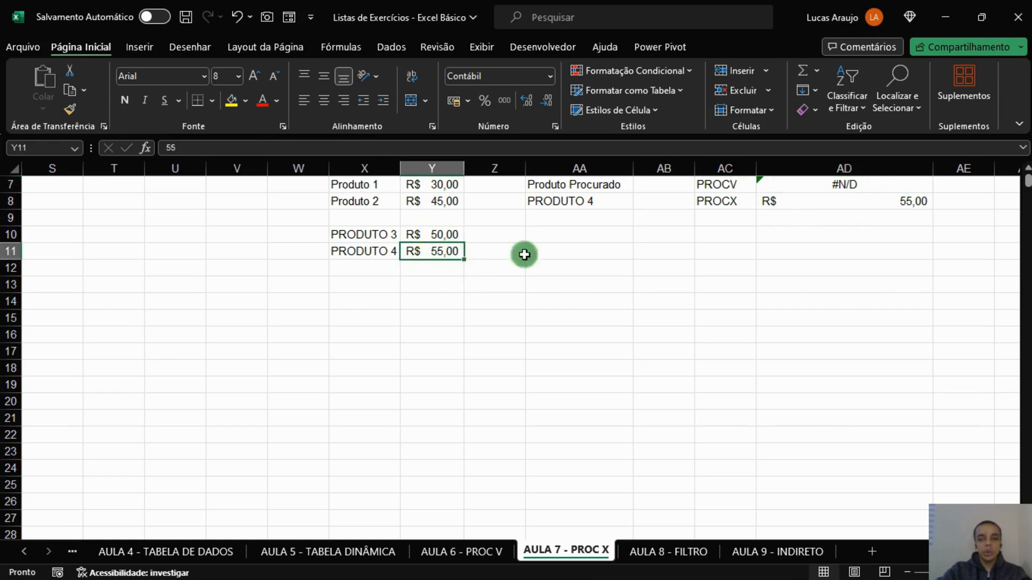
pyautogui.click(843, 185)
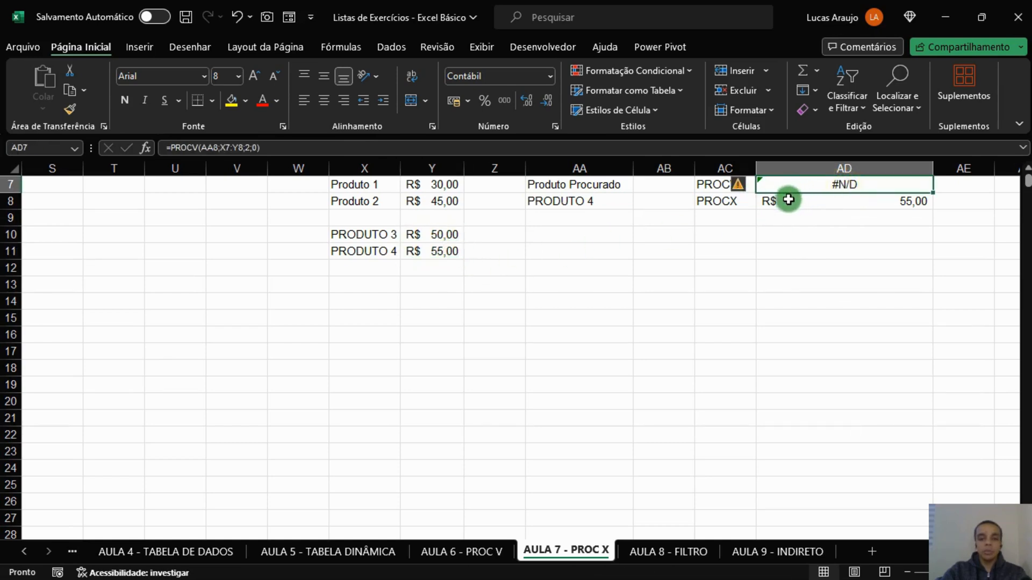
# Change the searched product in AA8 to PRODUTO 5 to test a product missing from both tables.
pyautogui.click(617, 200)
pyautogui.click(319, 155)
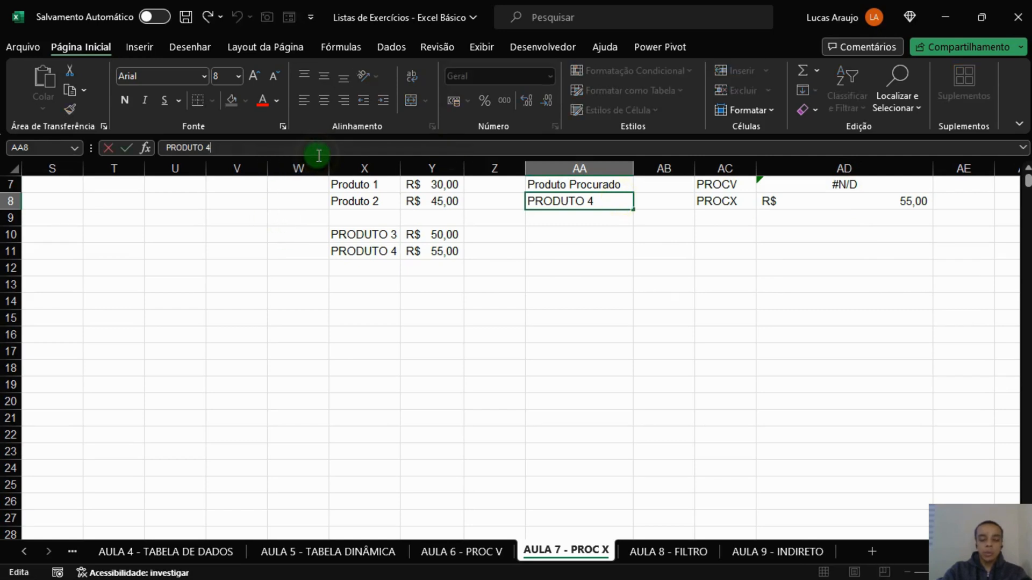
pyautogui.write('5')
pyautogui.press('Return')
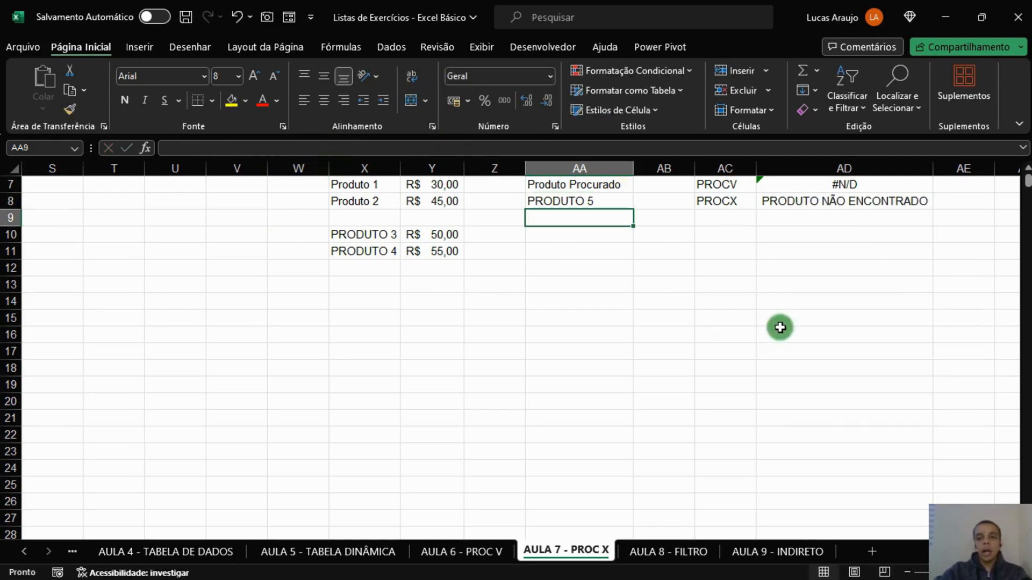
pyautogui.click(854, 206)
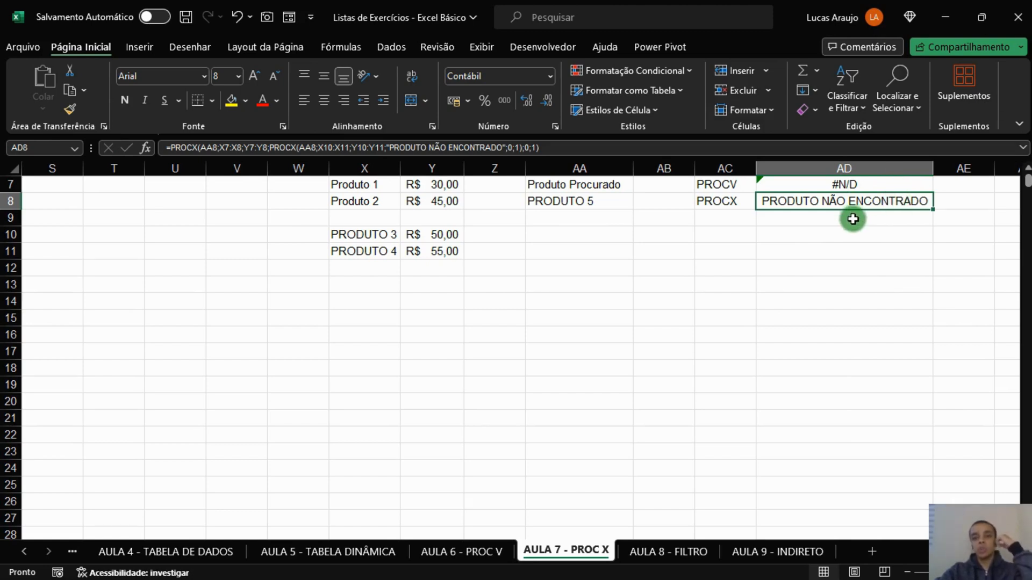
pyautogui.click(406, 188)
pyautogui.click(418, 237)
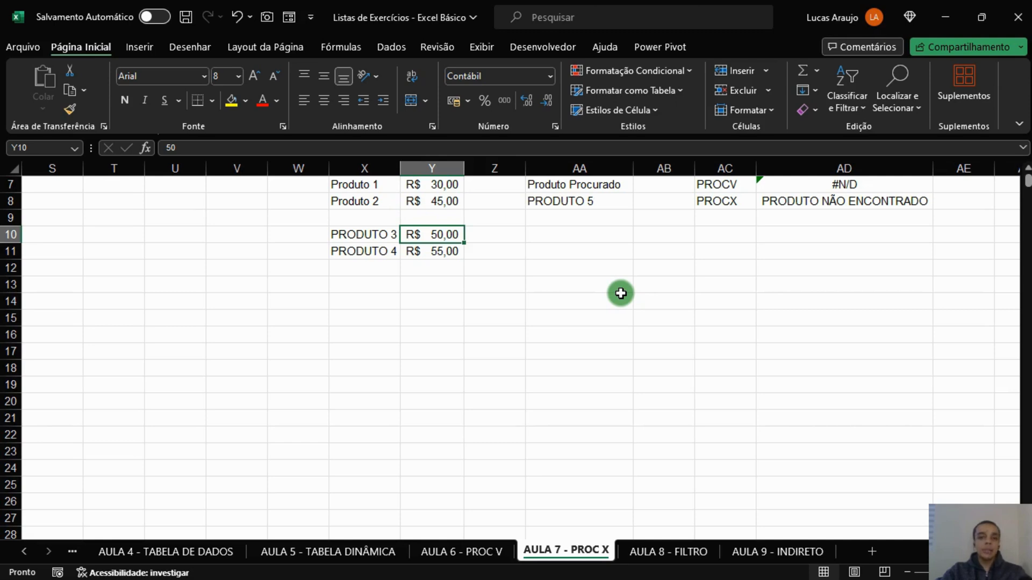
# Wrap the PROCV formula in AD7 in a SEERRO function.
pyautogui.click(813, 188)
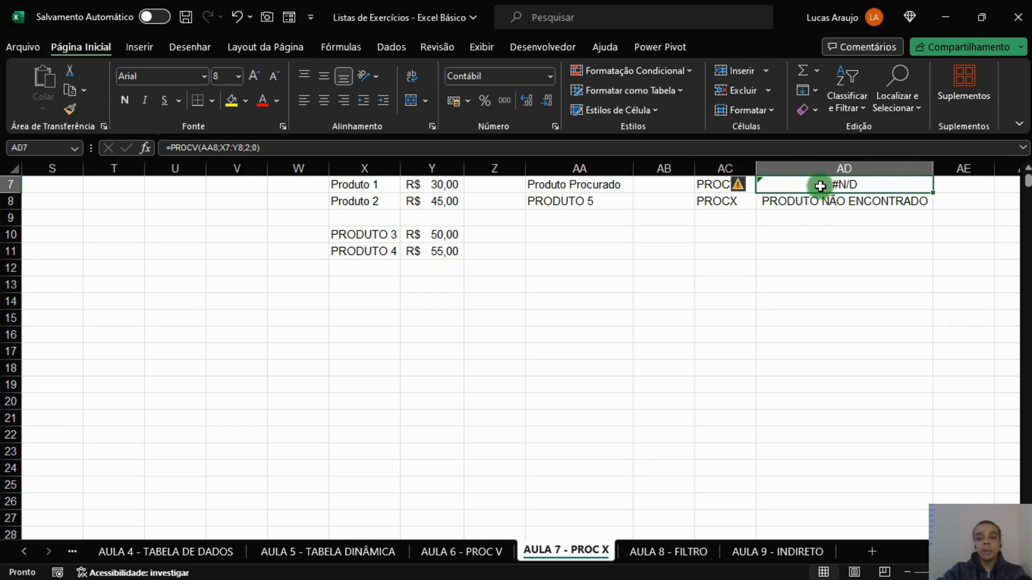
pyautogui.click(811, 203)
pyautogui.click(817, 186)
pyautogui.hotkey('ctrl', 'z')
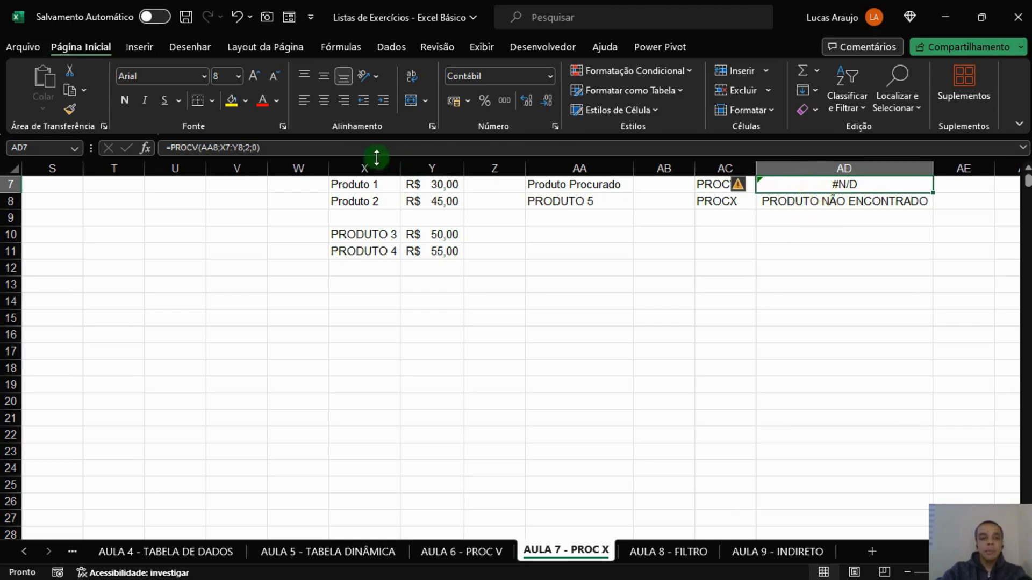
pyautogui.click(173, 148)
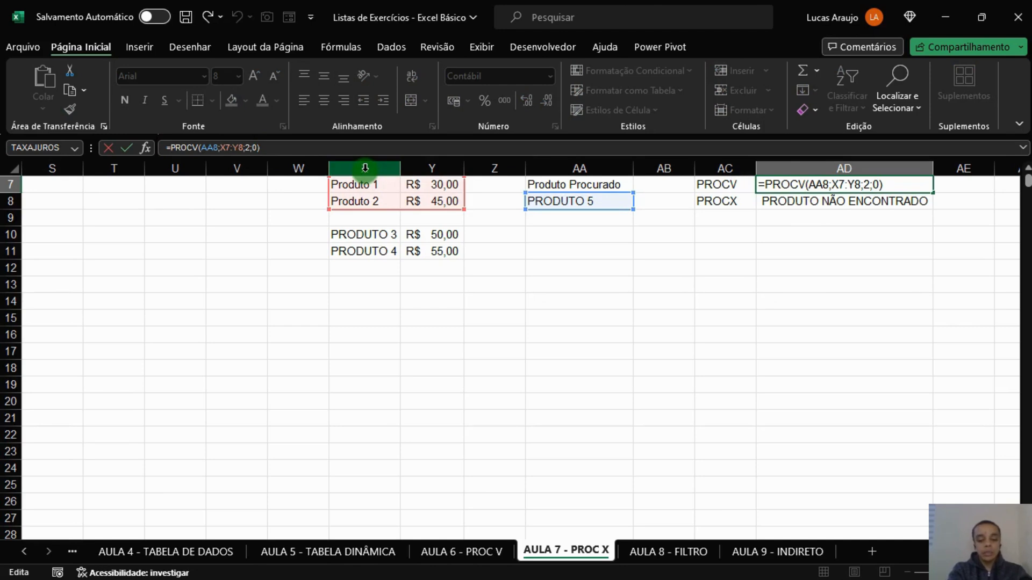
pyautogui.write('SEERRO')
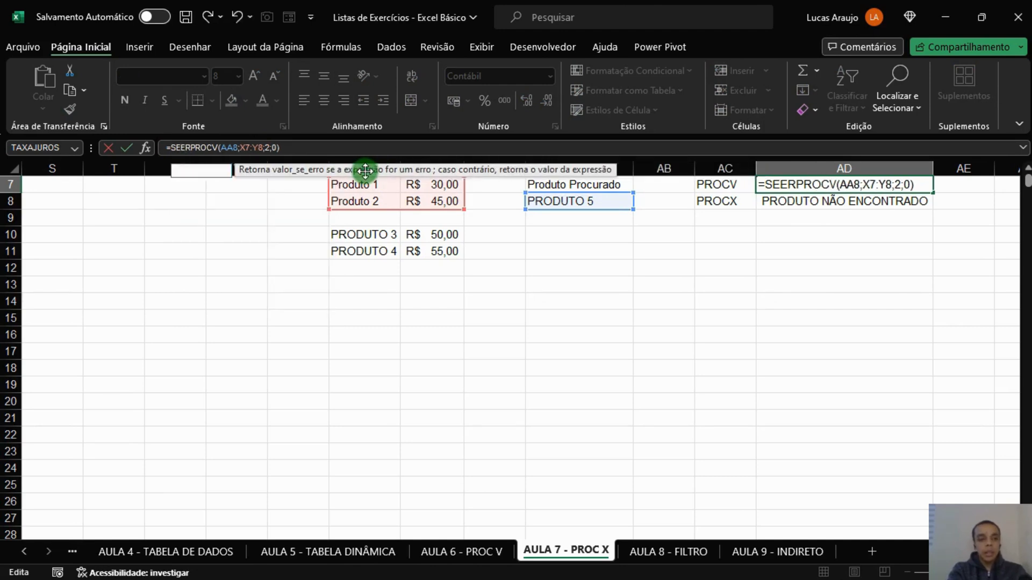
pyautogui.write('(')
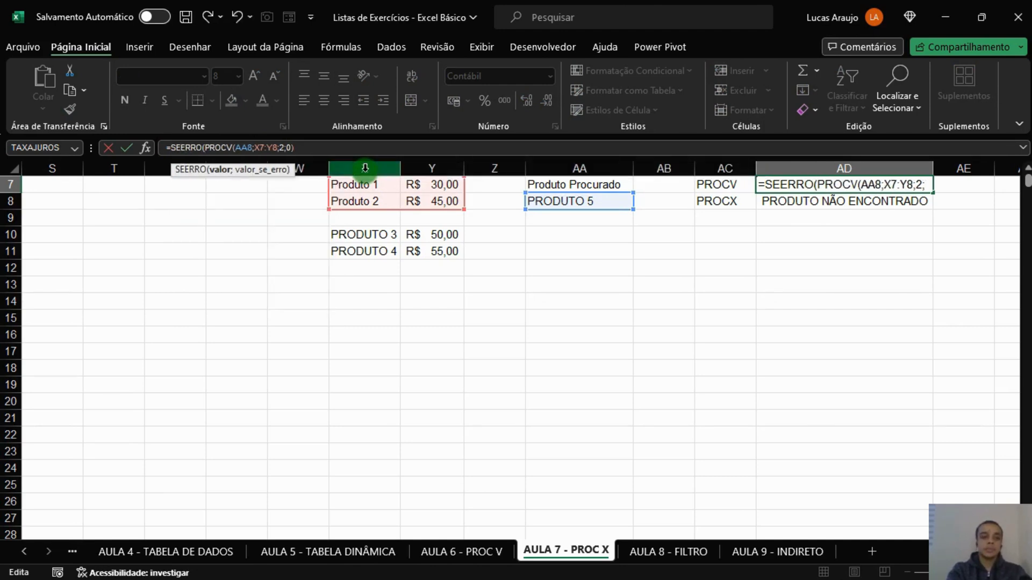
pyautogui.click(362, 153)
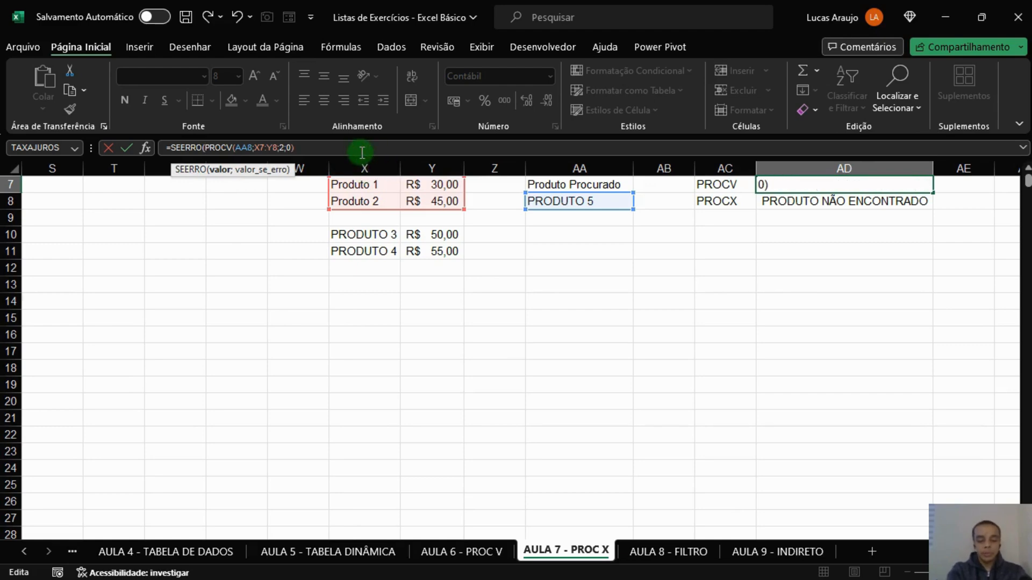
pyautogui.write(')')
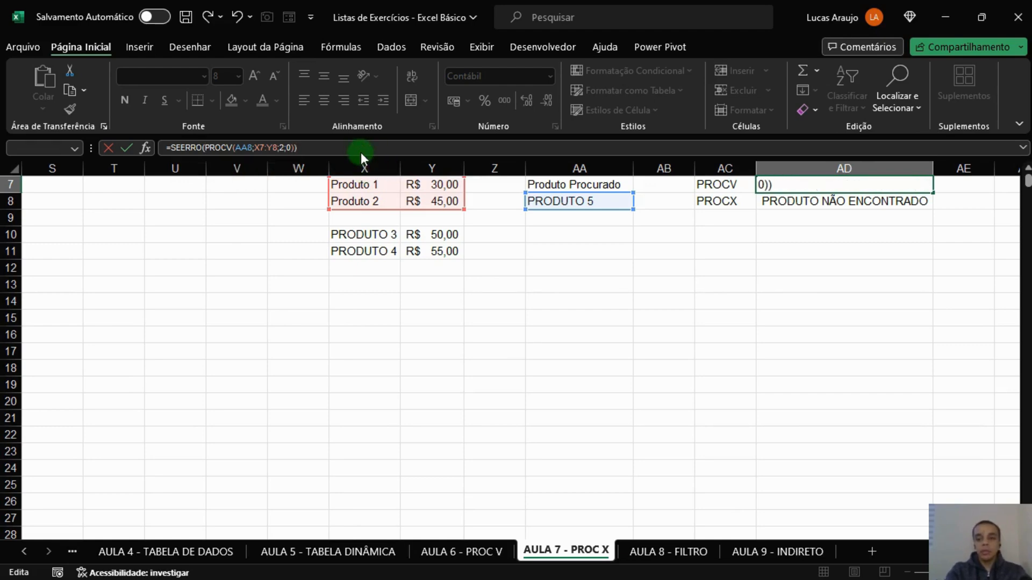
pyautogui.press('Return')
pyautogui.press('Return')
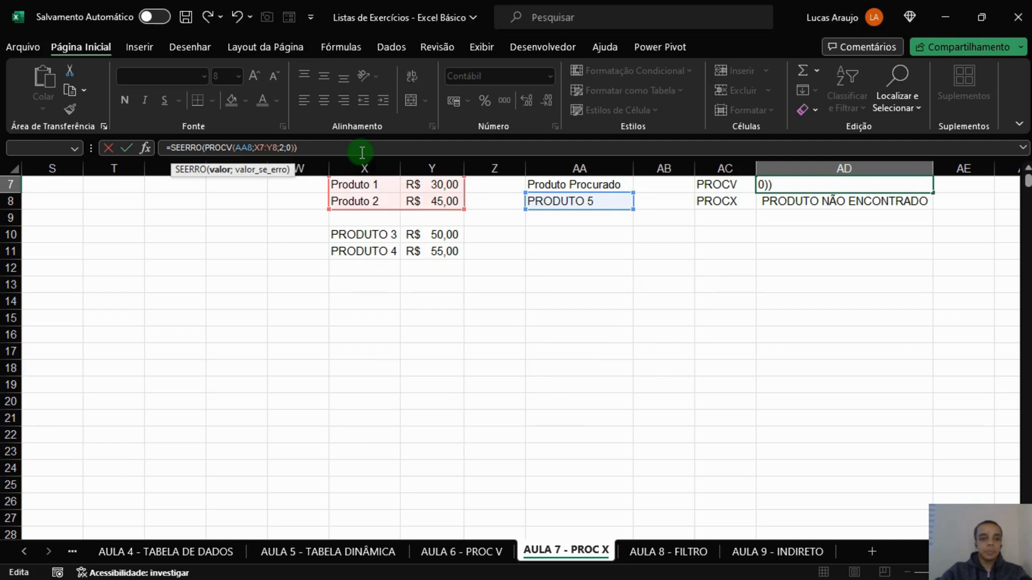
# Add "PRODUTO NÃO ENCONTRADO" as the SEERRO error value in AD7 and commit the formula.
pyautogui.write(';')
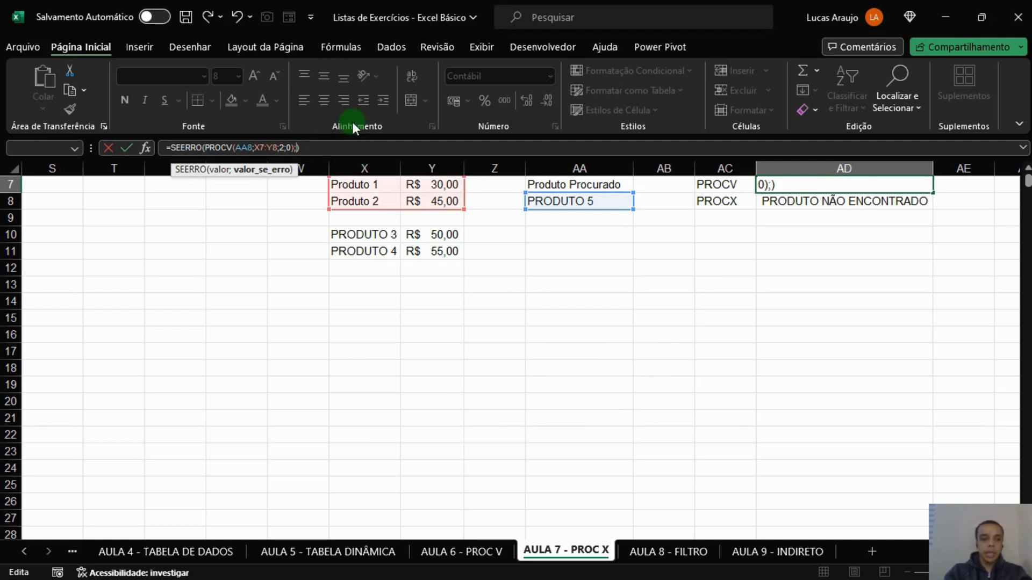
pyautogui.write('"PROD')
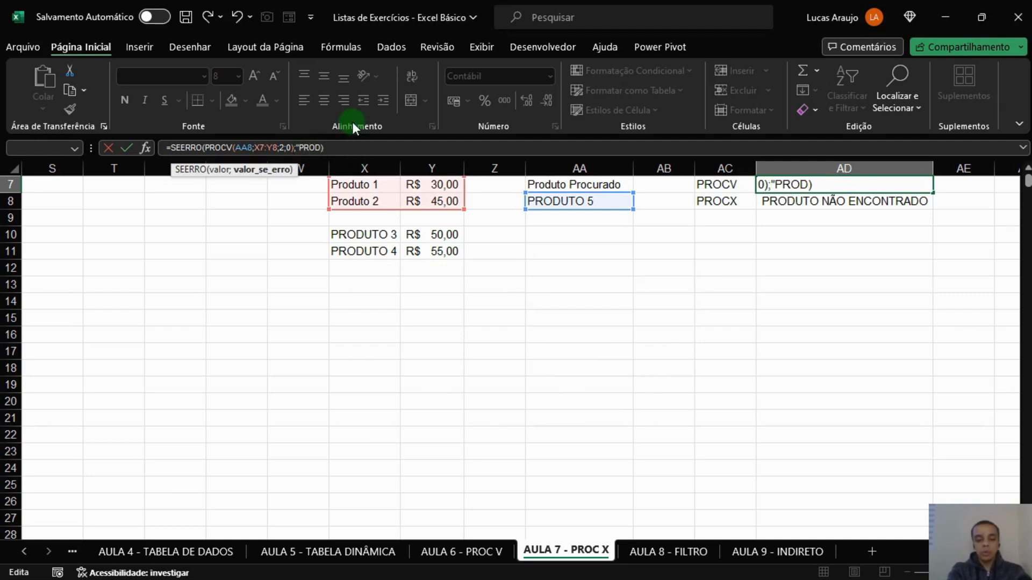
pyautogui.write('UTO NÃO ')
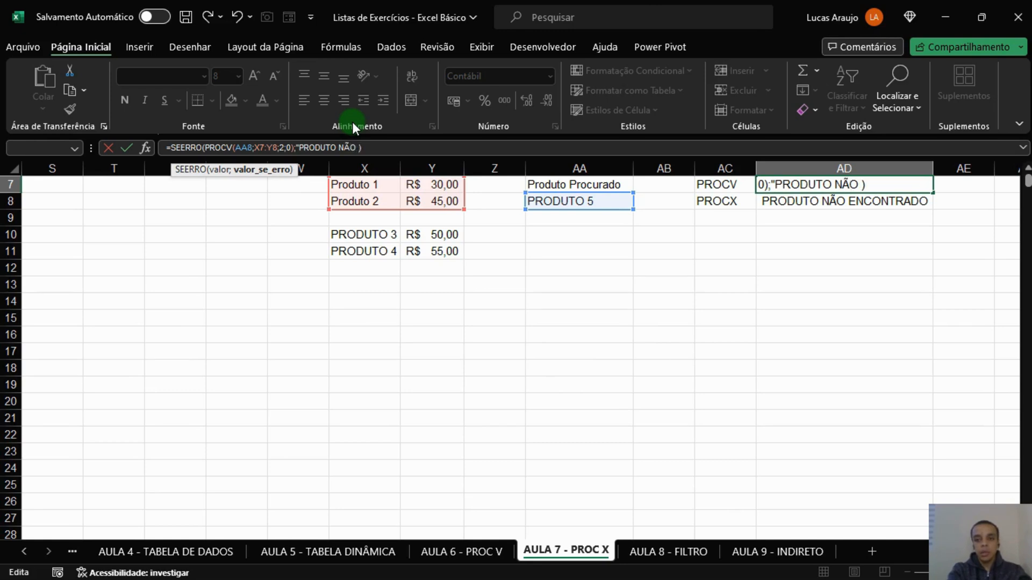
pyautogui.write('ENCONTRADO"')
pyautogui.press('Return')
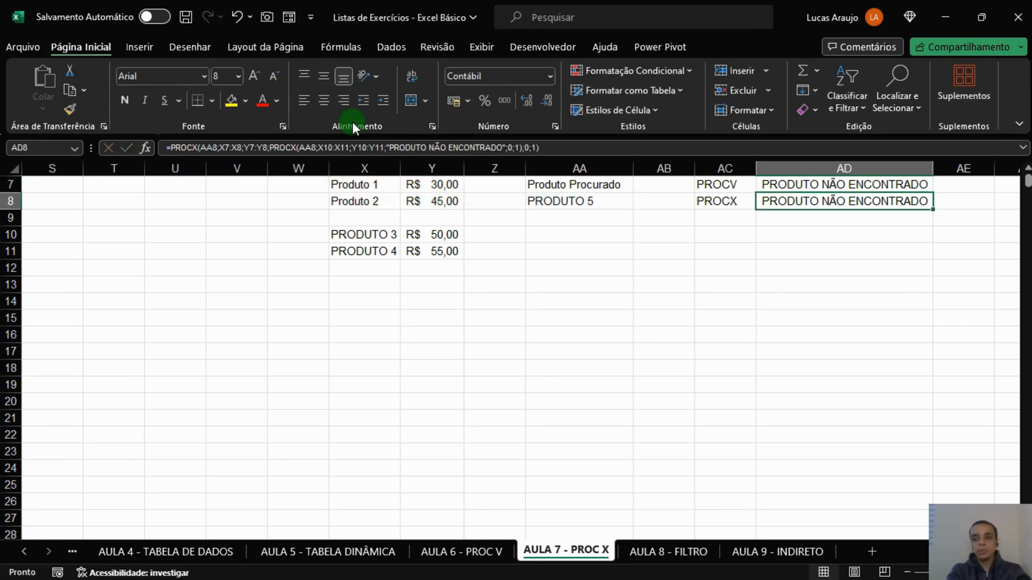
pyautogui.press('Up')
pyautogui.click(763, 250)
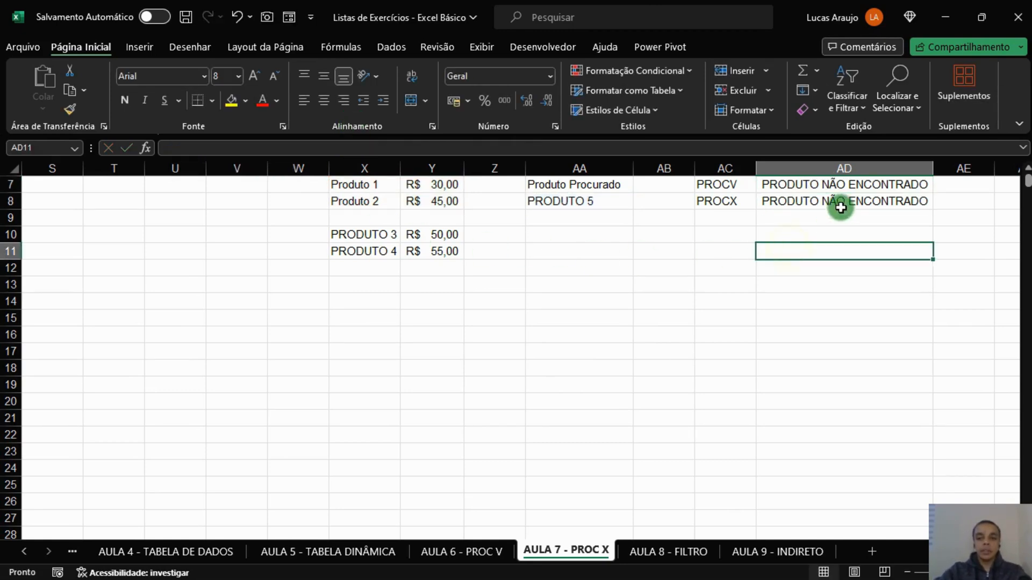
# Examine the SEERRO wrapper and the nested PROCV argument in the AD7 formula, leaving the formula as it is.
pyautogui.click(823, 186)
pyautogui.click(341, 147)
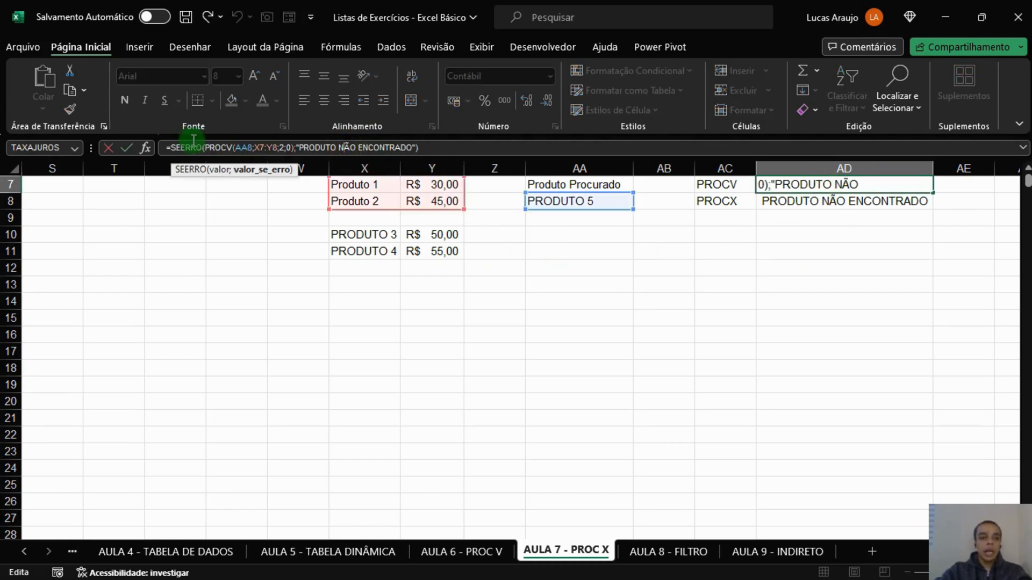
pyautogui.moveTo(169, 147); pyautogui.dragTo(206, 150)
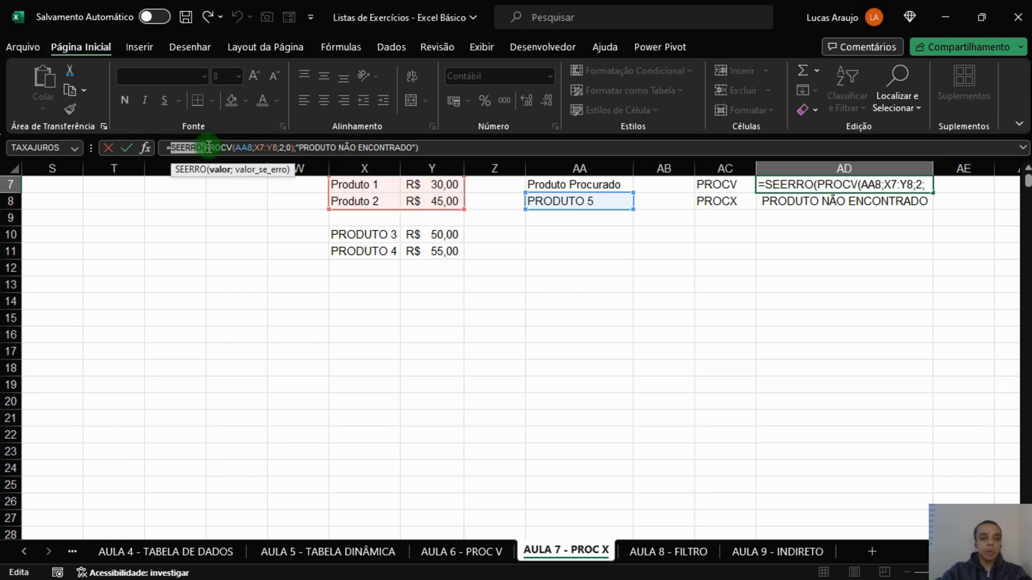
pyautogui.moveTo(203, 147); pyautogui.dragTo(304, 147)
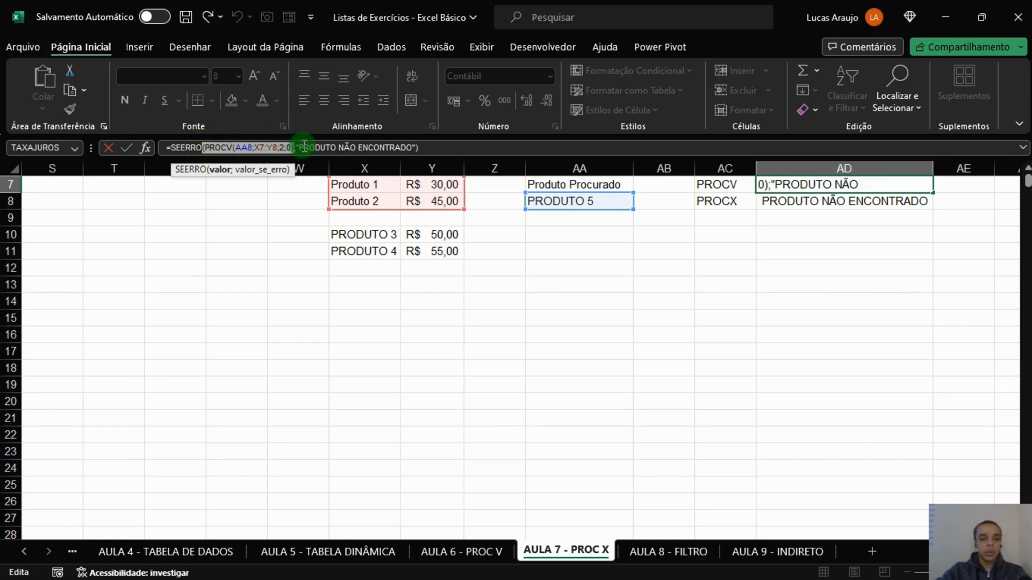
pyautogui.click(438, 147)
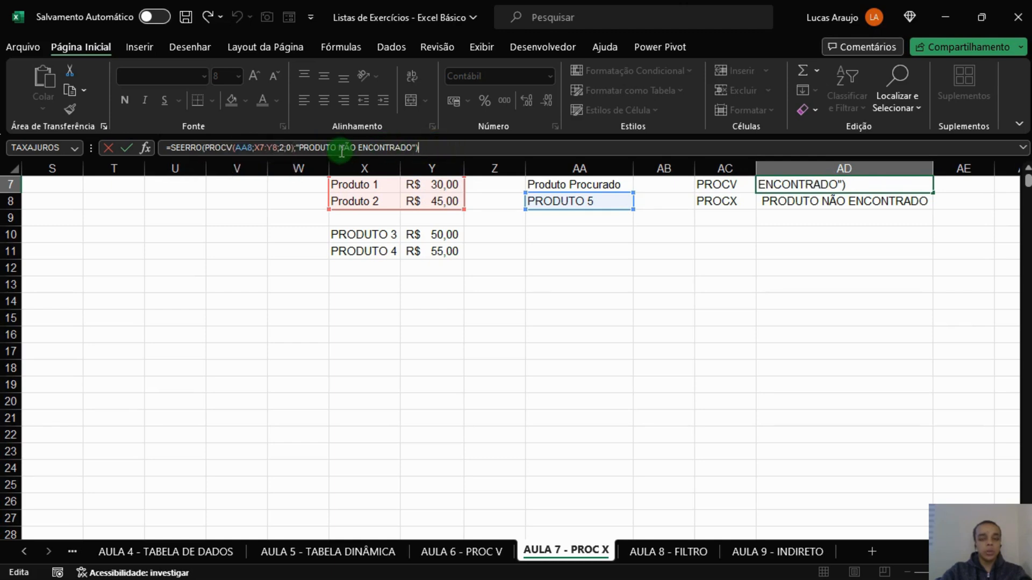
pyautogui.press('Return')
# Change the searched product in AA8 to PRODUTO 2 to test both lookups on the first table.
pyautogui.click(604, 203)
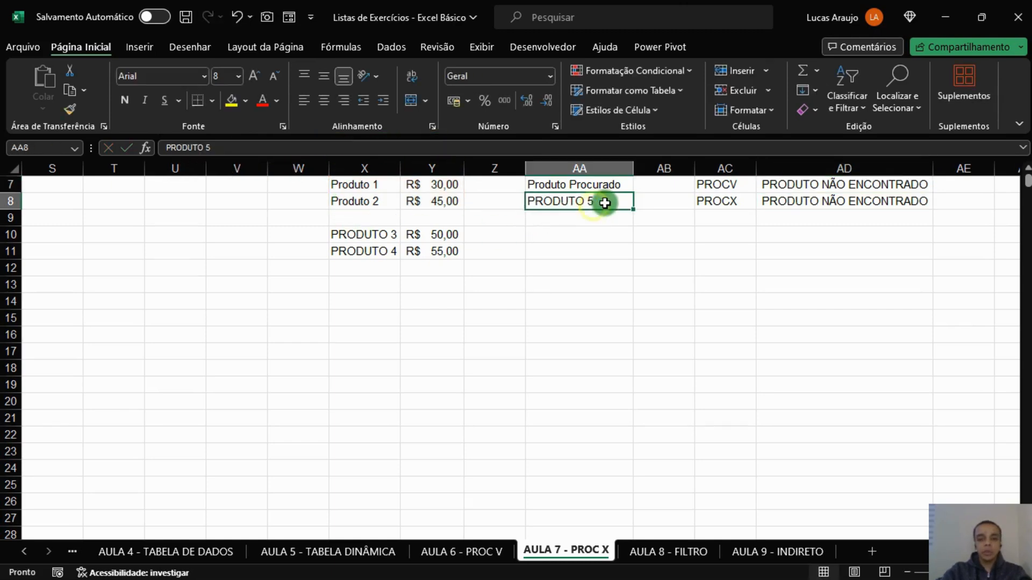
pyautogui.doubleClick(604, 203)
pyautogui.press('BackSpace')
pyautogui.write('2')
pyautogui.press('Return')
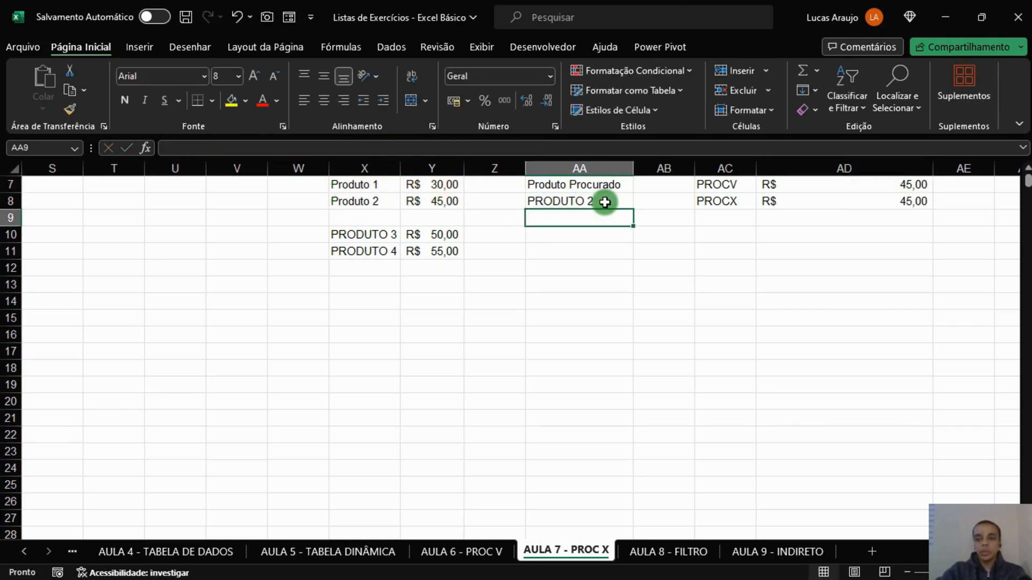
# Set the searched product in AA8 back to PRODUTO 5 to test the missing-product case again.
pyautogui.click(620, 201)
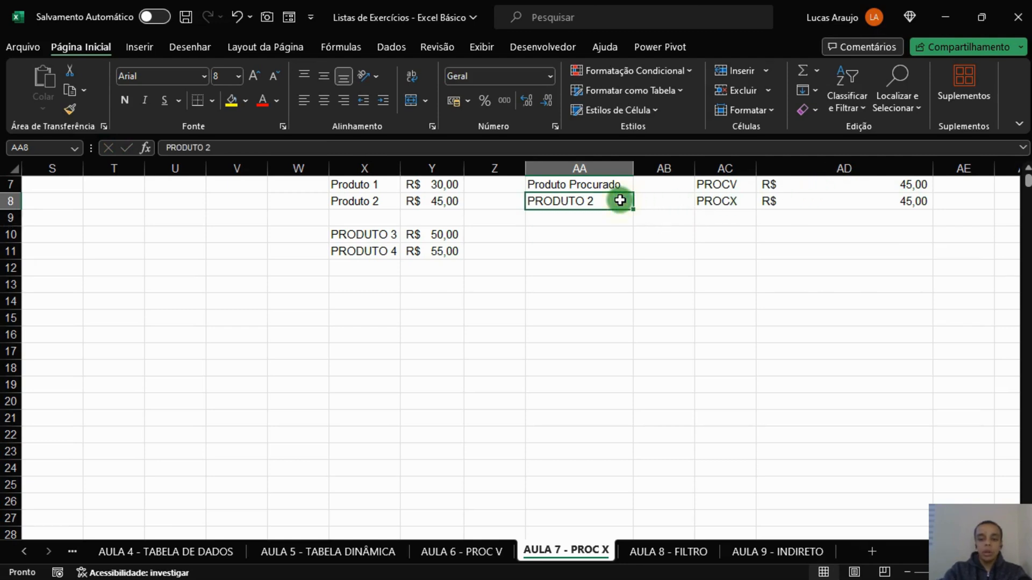
pyautogui.doubleClick(621, 201)
pyautogui.write('5')
pyautogui.press('Return')
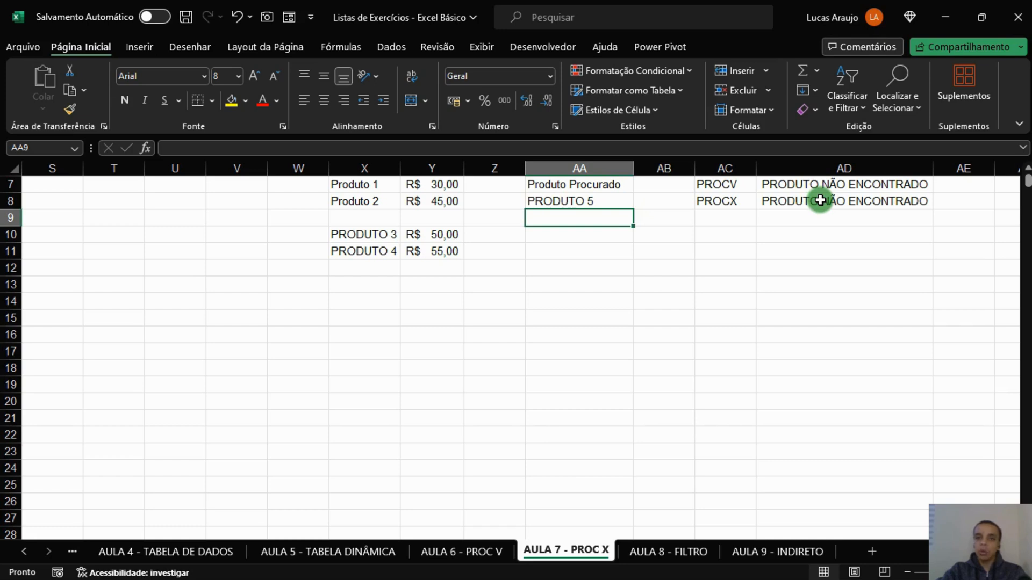
# Change the searched product in AA8 to PRODUTO 3 and compare the PROCV and PROCX formulas in AD7 and AD8.
pyautogui.press('Up')
pyautogui.press('F2')
pyautogui.press('BackSpace')
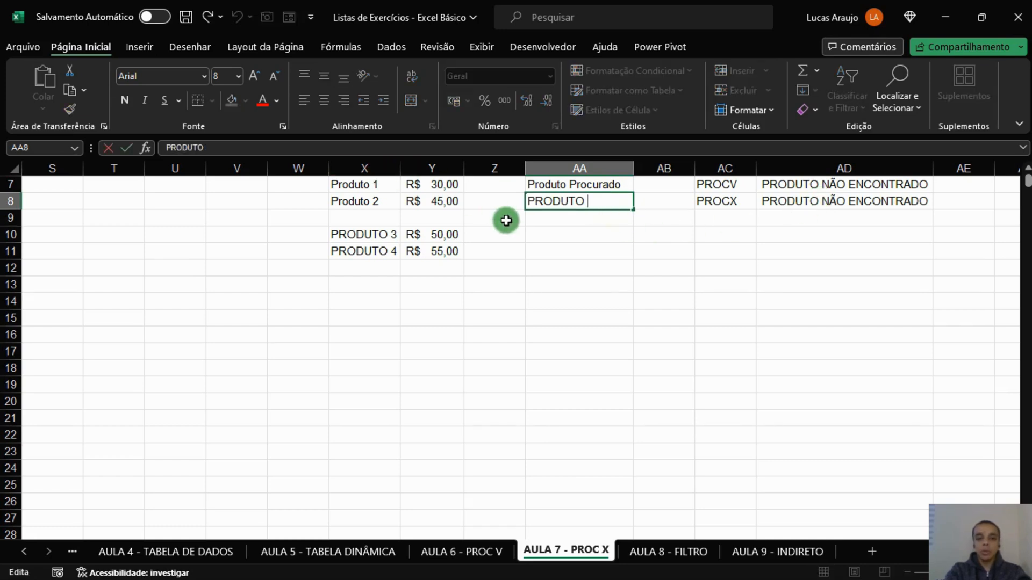
pyautogui.write('3')
pyautogui.press('Return')
pyautogui.click(800, 184)
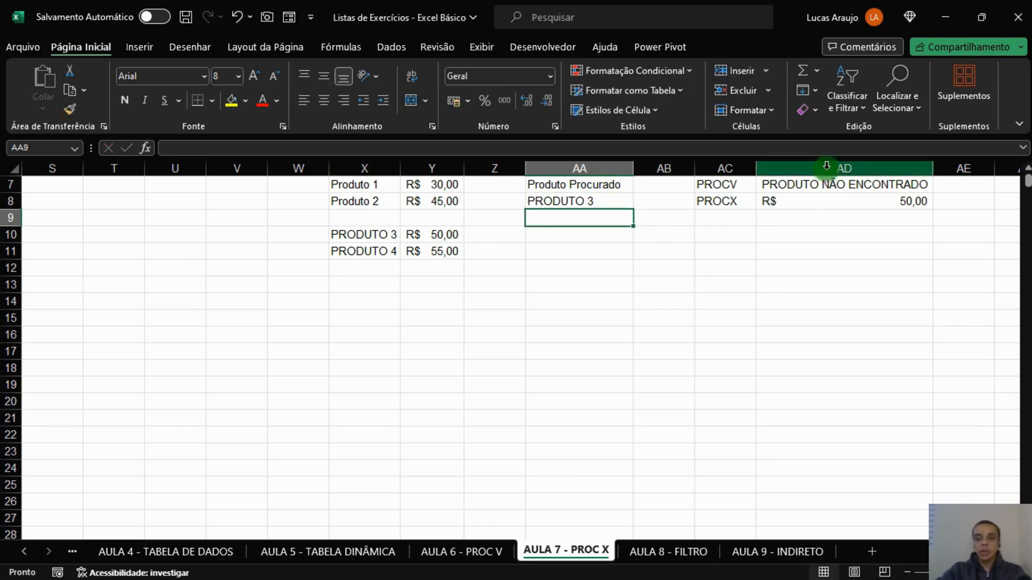
pyautogui.click(805, 201)
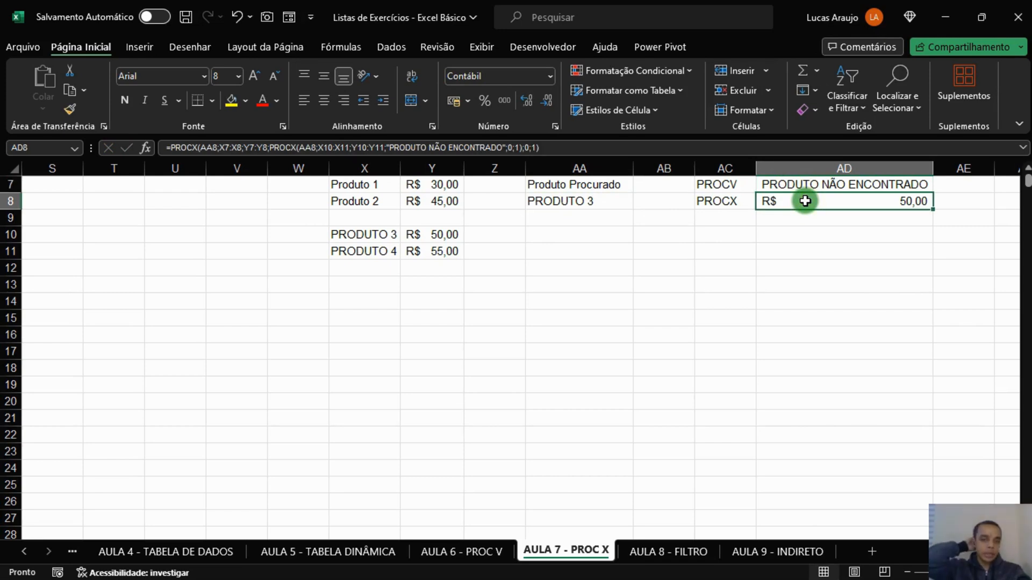
pyautogui.press('Up')
pyautogui.press('Down')
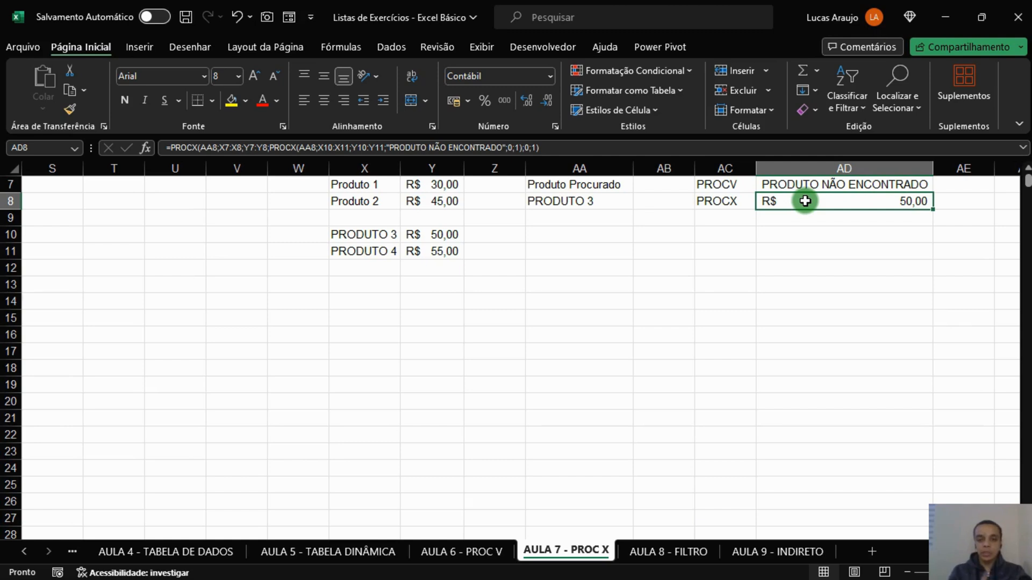
# Replace the "PRODUTO NÃO ENCONTRADO" error value in the AD7 formula with the opening of a second PROCV function.
pyautogui.click(817, 186)
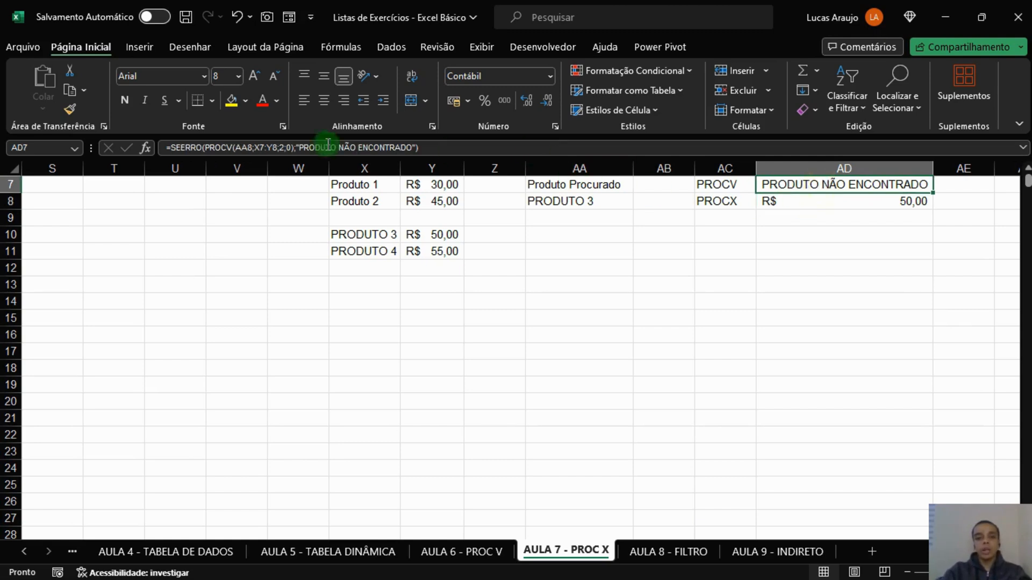
pyautogui.click(254, 147)
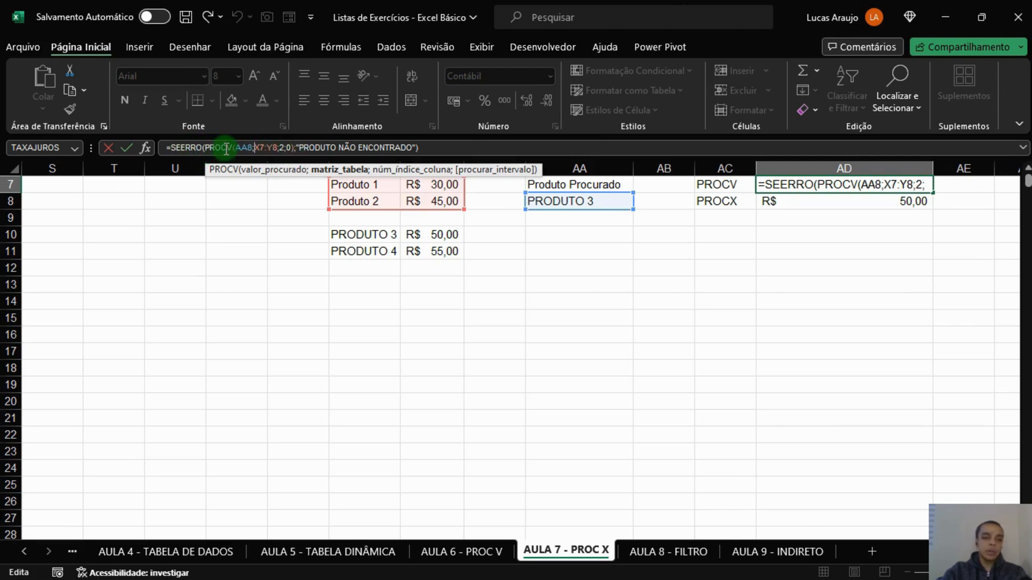
pyautogui.moveTo(298, 146); pyautogui.dragTo(417, 147)
pyautogui.press('BackSpace')
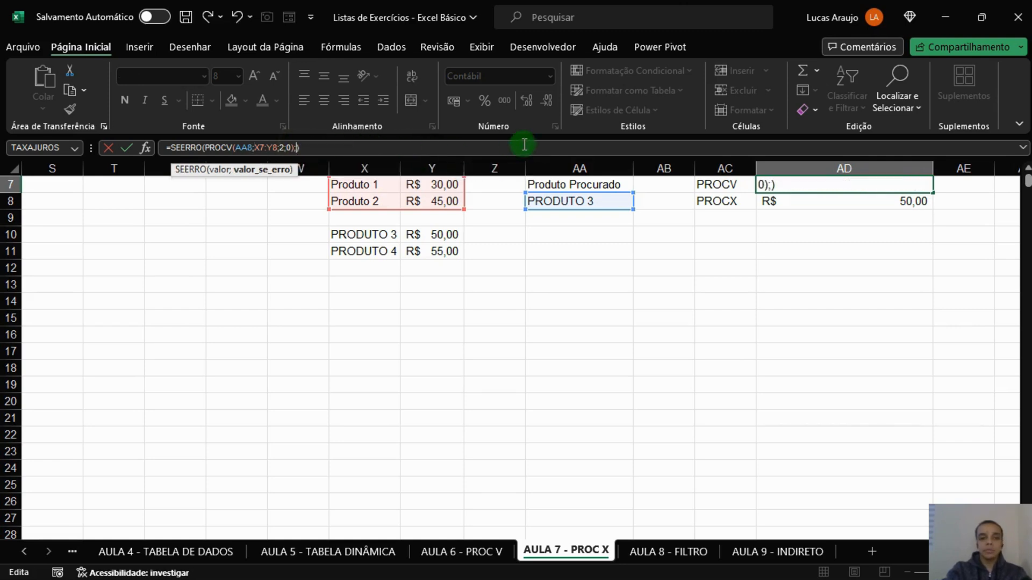
pyautogui.write('PROD')
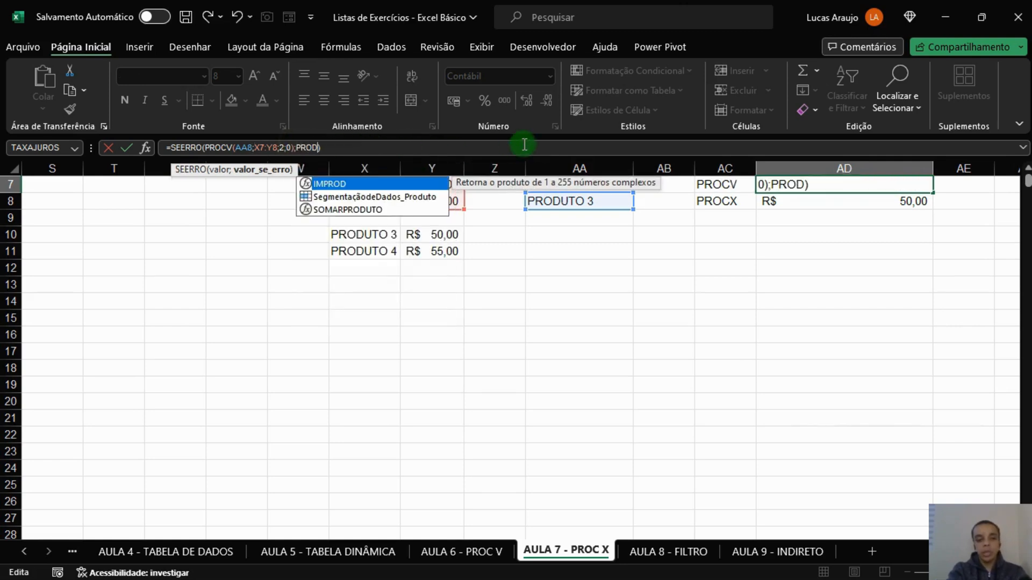
pyautogui.press('BackSpace')
pyautogui.press('BackSpace')
pyautogui.write('O(PROC')
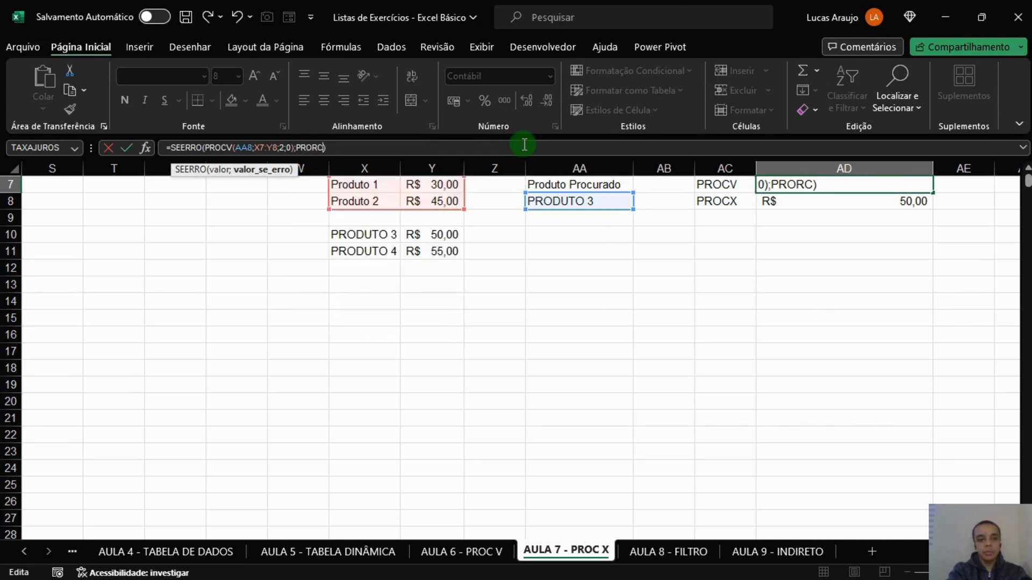
pyautogui.press('BackSpace')
pyautogui.press('BackSpace')
pyautogui.write('CV)')
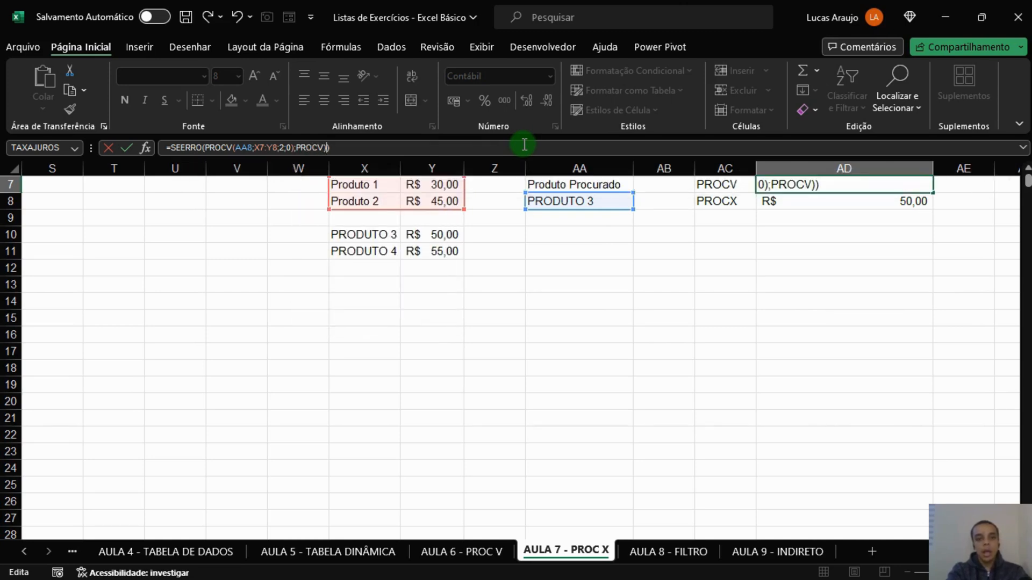
pyautogui.press('BackSpace')
pyautogui.write('(')
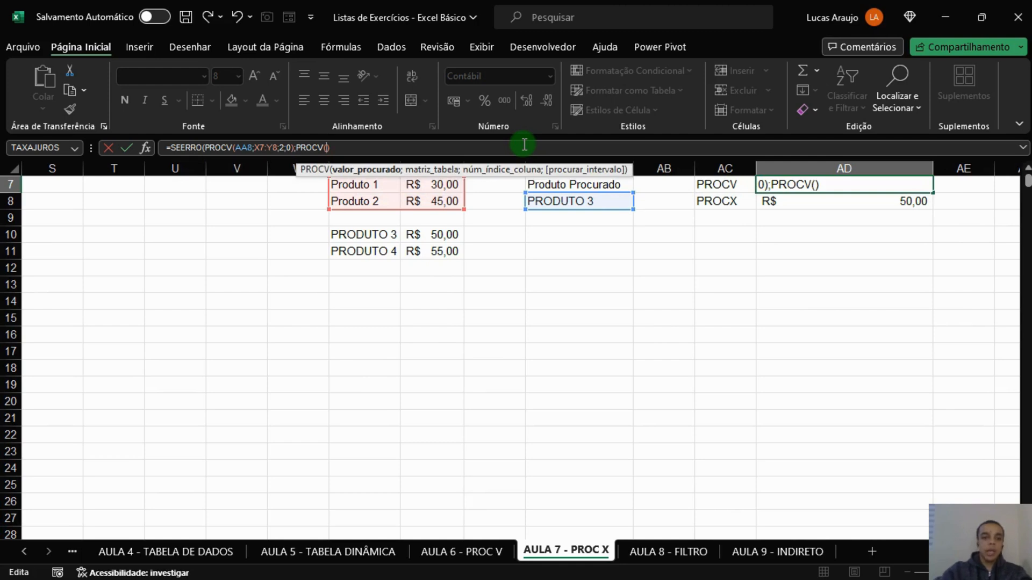
# Complete the second PROCV in AD7 with lookup value AA8, table X10:Y11, column 2 and exact match 0.
pyautogui.click(582, 207)
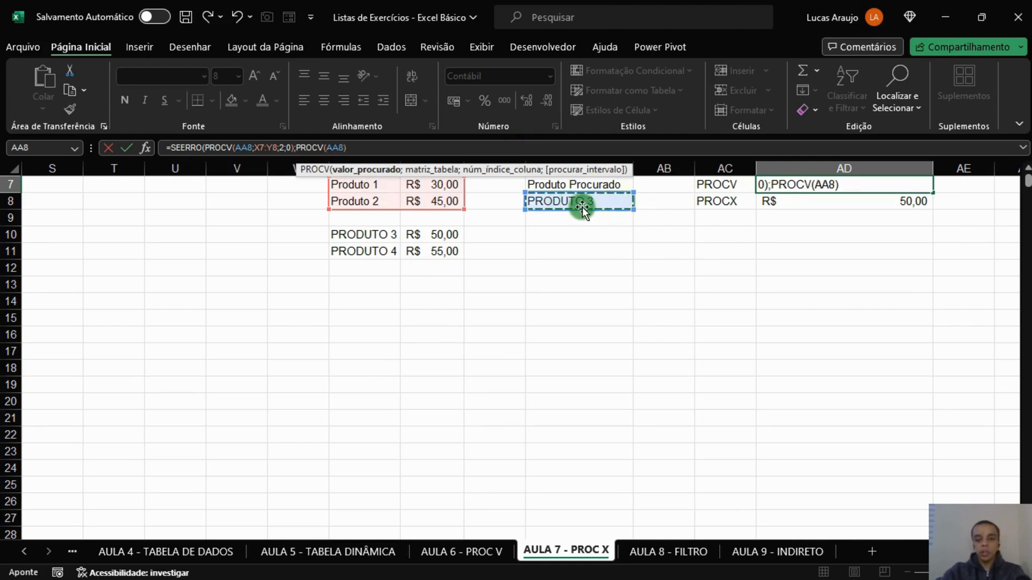
pyautogui.write(';')
pyautogui.moveTo(361, 231); pyautogui.dragTo(414, 251)
pyautogui.write(';')
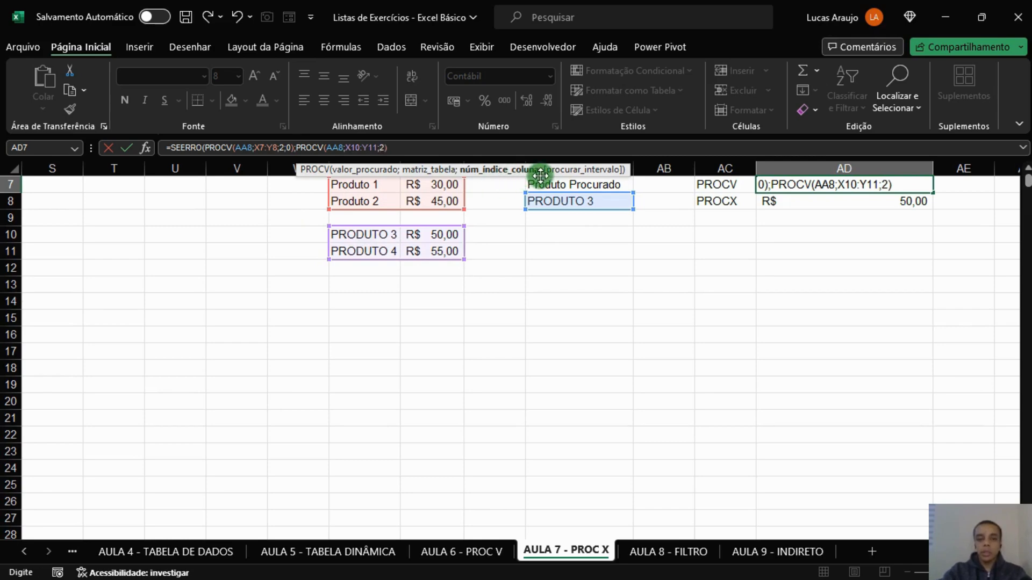
pyautogui.write('2;0)')
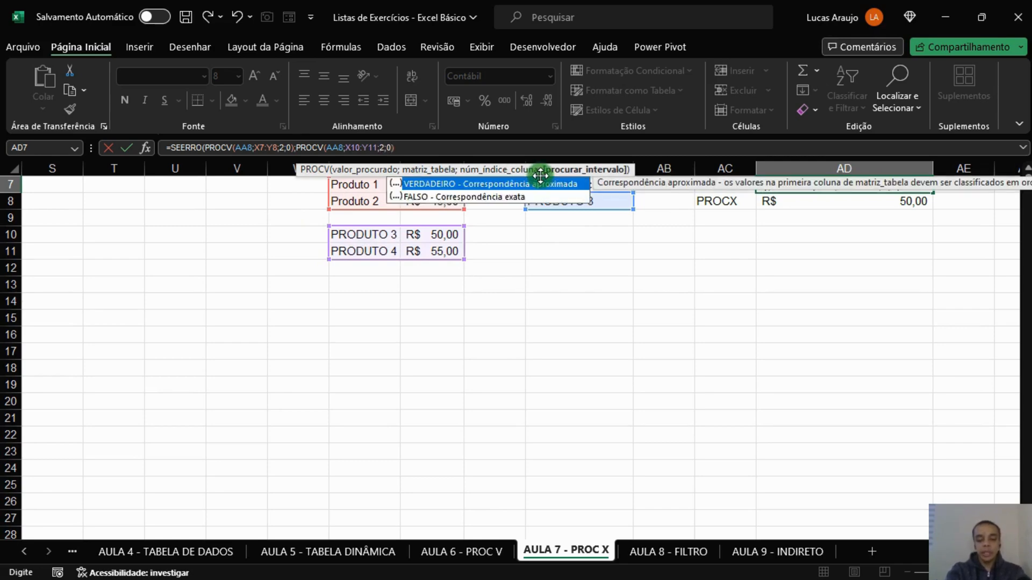
pyautogui.write(')')
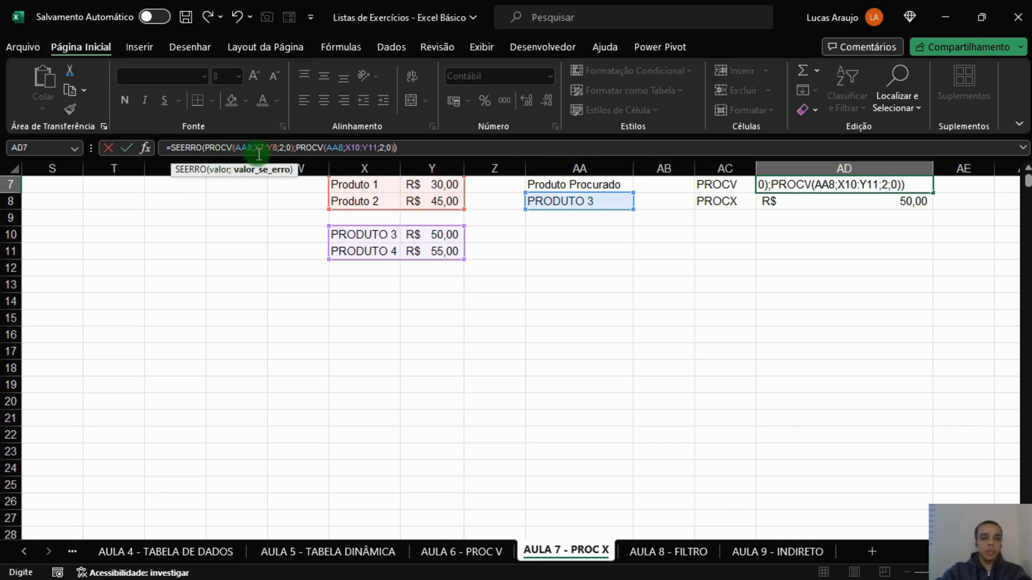
# Wrap the AD7 formula in an outer SEERRO with "PRODUTO NÃO ENCONTRADO" as its error value and commit it.
pyautogui.click(175, 148)
pyautogui.write('SE')
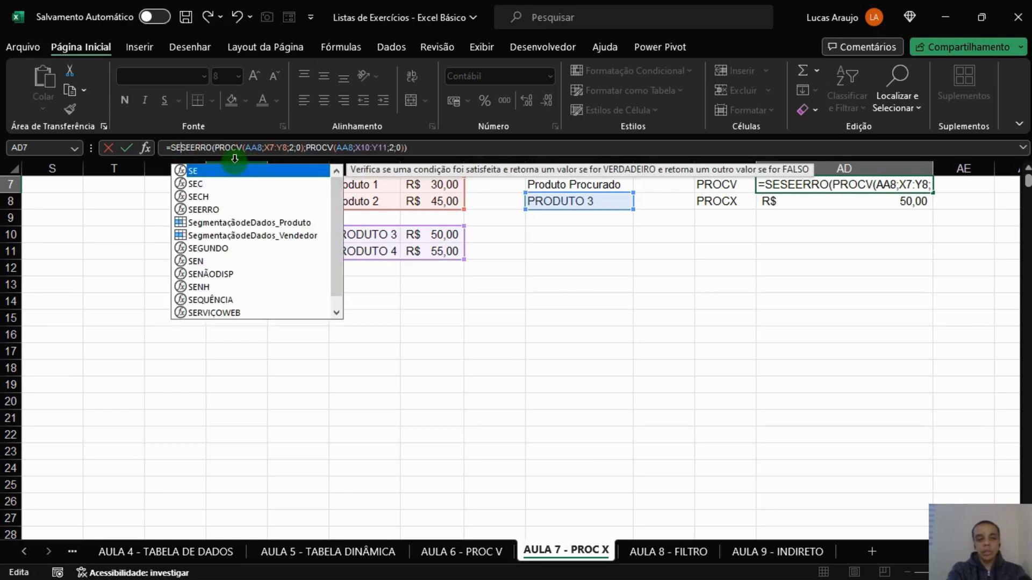
pyautogui.write('ERRO(')
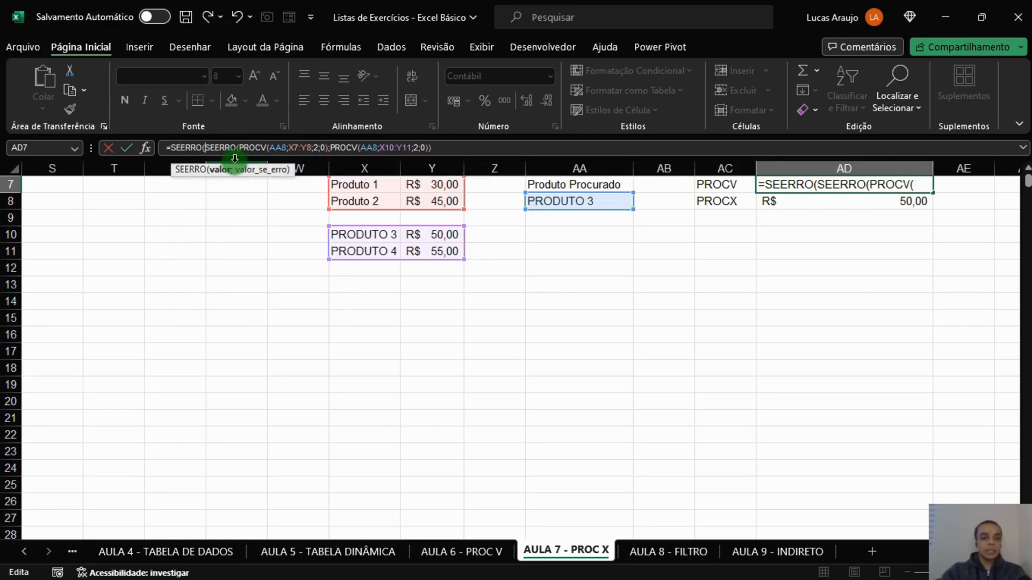
pyautogui.click(448, 152)
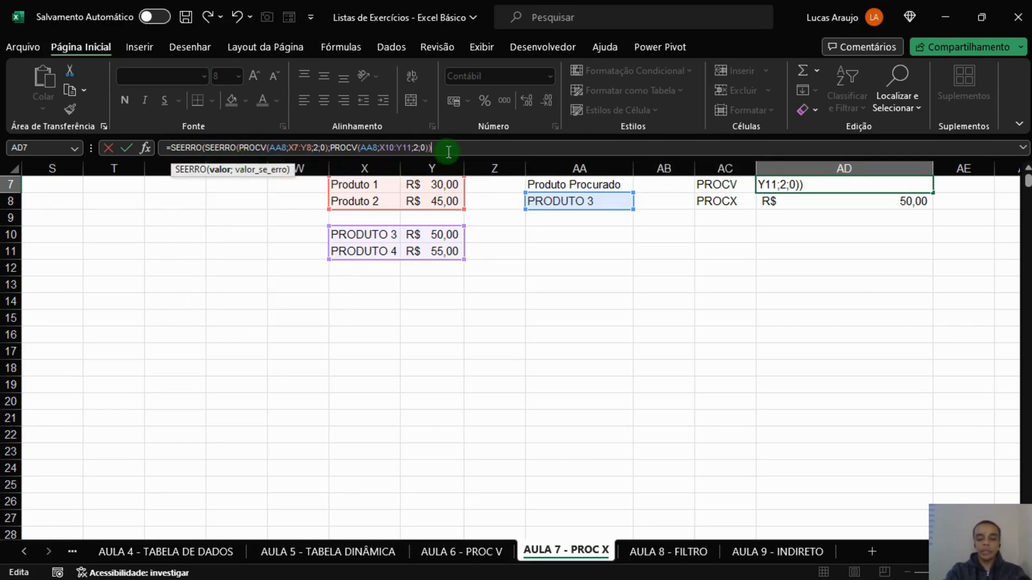
pyautogui.write(';"PRO')
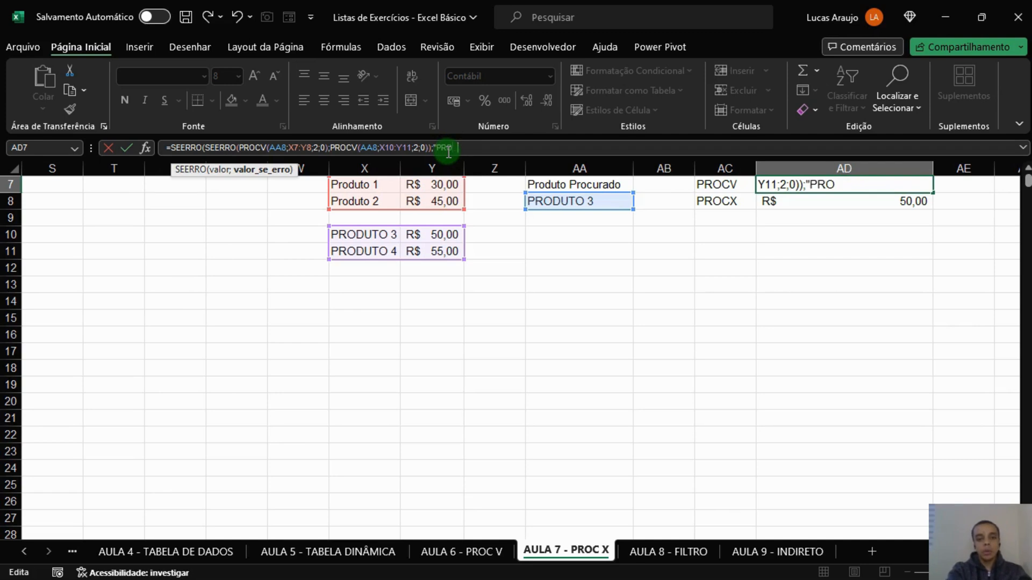
pyautogui.write('DUTO NÃO ENCONT')
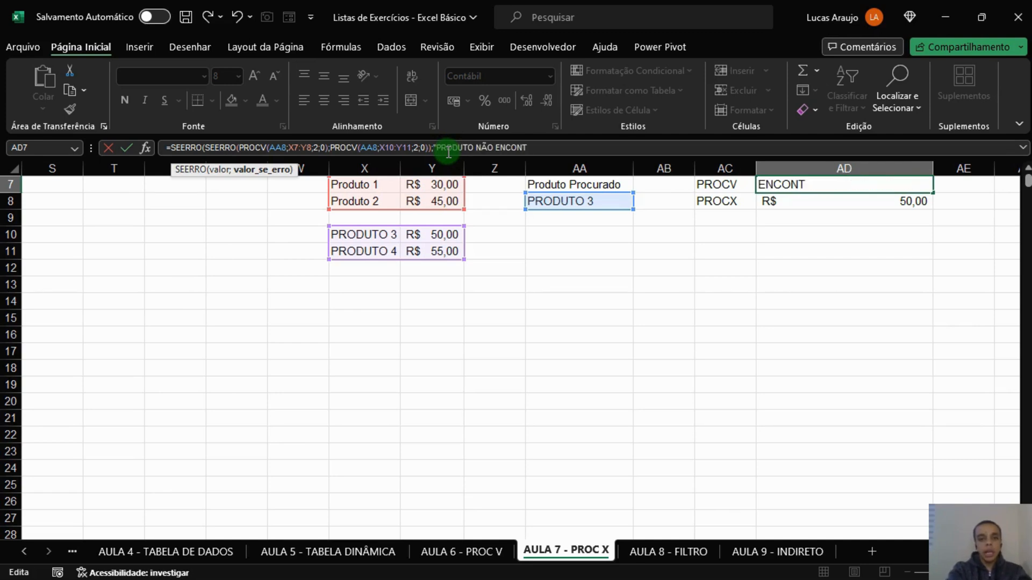
pyautogui.write('RADO")')
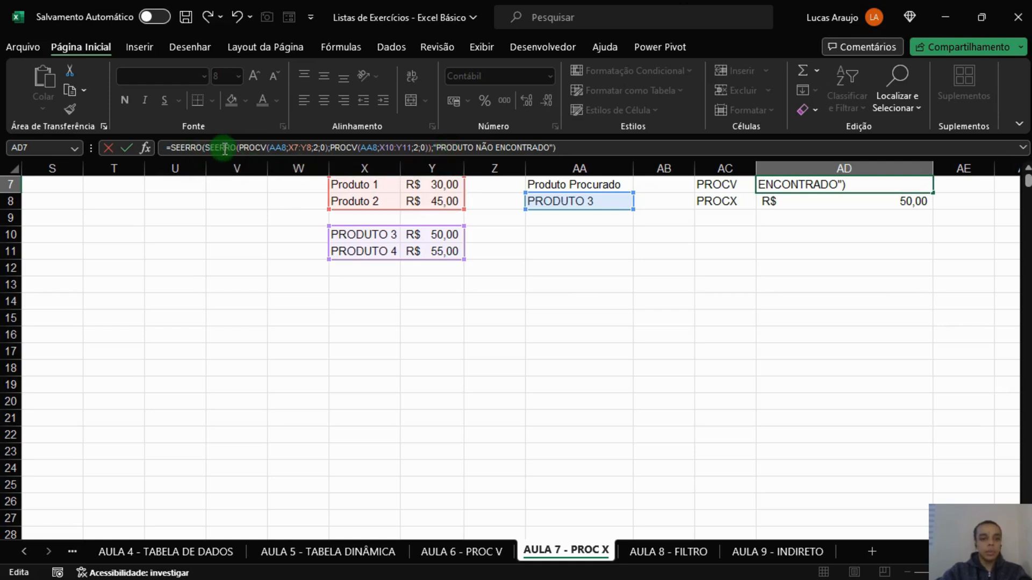
pyautogui.press('Return')
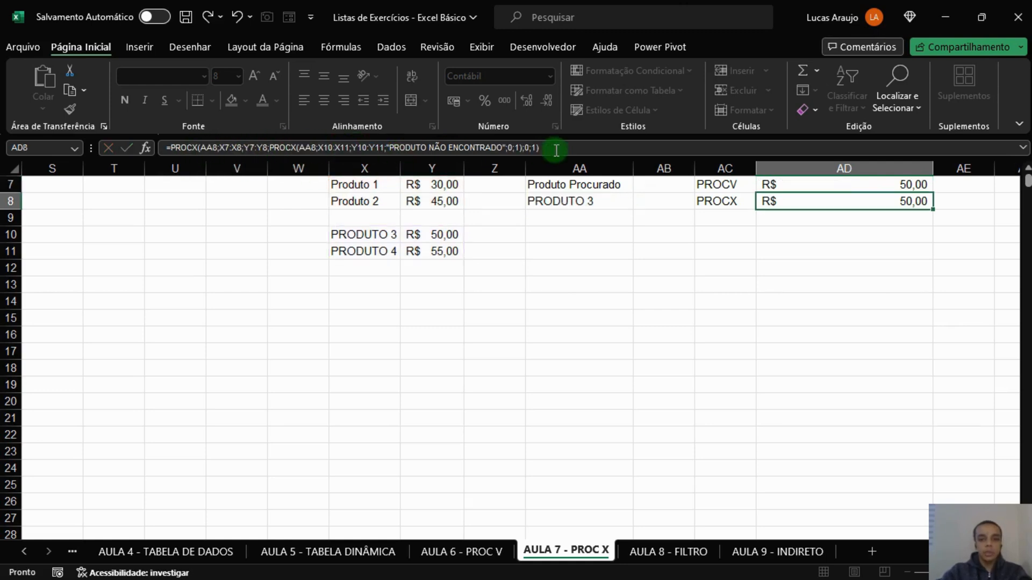
# Review the AD7 result against both price tables and change the searched product in AA8 to PRODUTO 1.
pyautogui.click(965, 278)
pyautogui.click(917, 186)
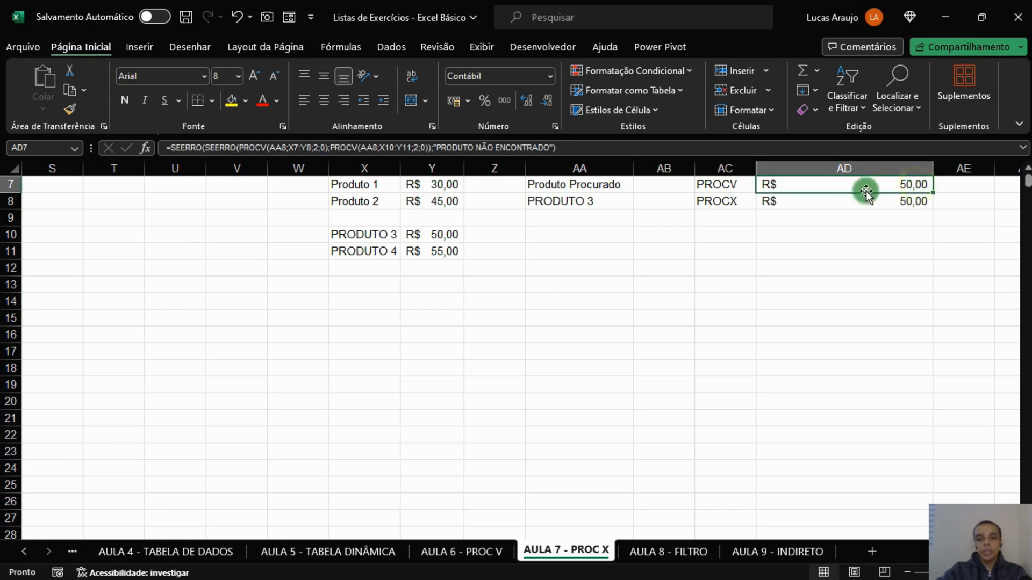
pyautogui.click(443, 186)
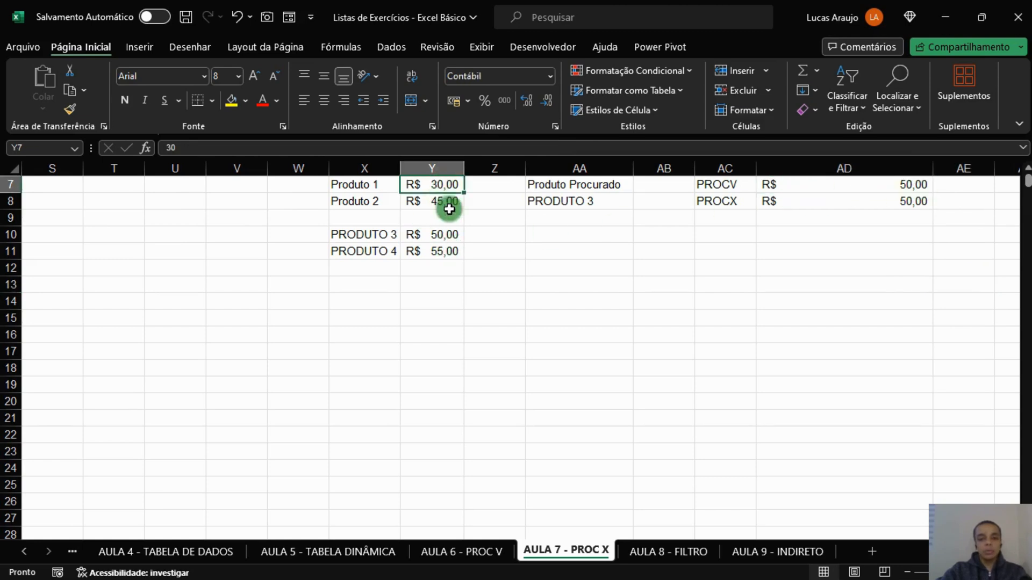
pyautogui.click(439, 235)
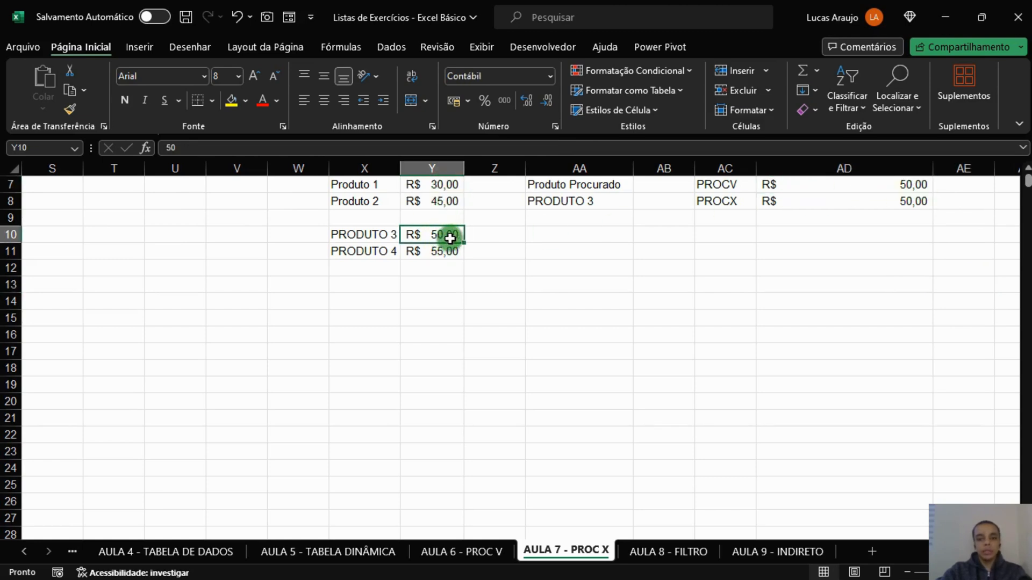
pyautogui.click(526, 203)
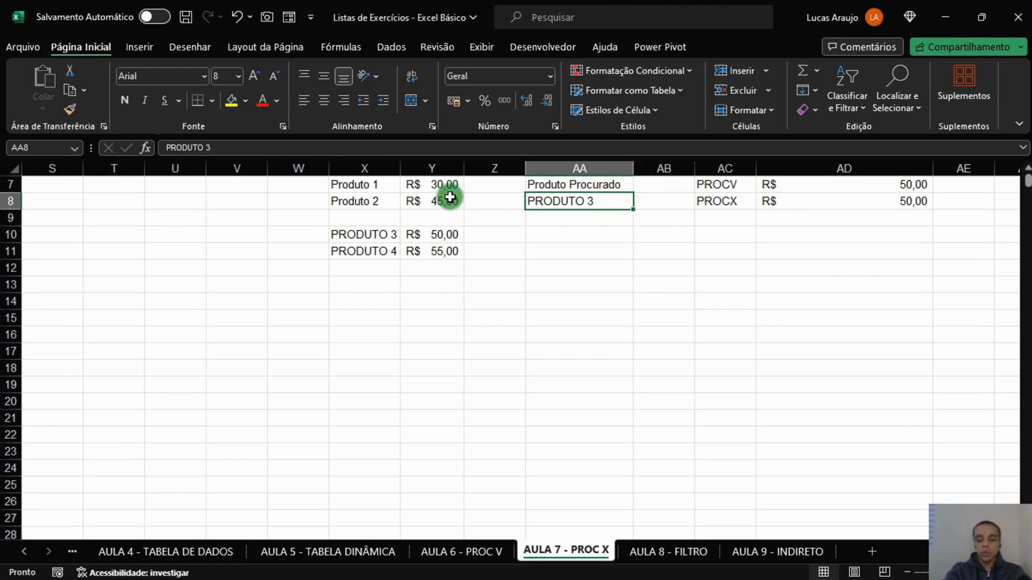
pyautogui.press('F2')
pyautogui.press('BackSpace')
pyautogui.write('1')
pyautogui.press('Return')
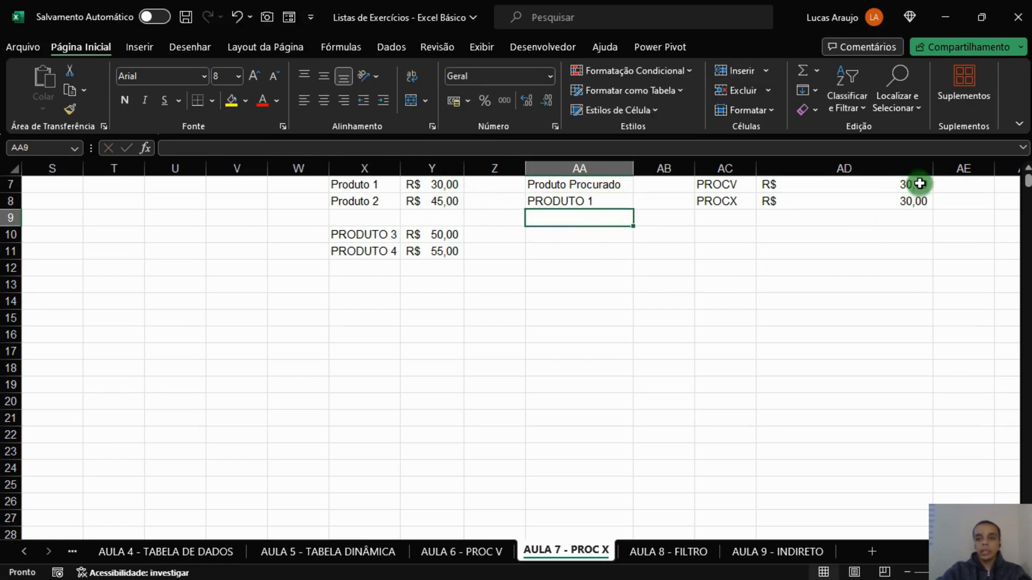
# Check the PROCX and PROCV price formulas in AD8 and AD7, and change the searched product in AA8 to PRODUTO 2.
pyautogui.click(914, 199)
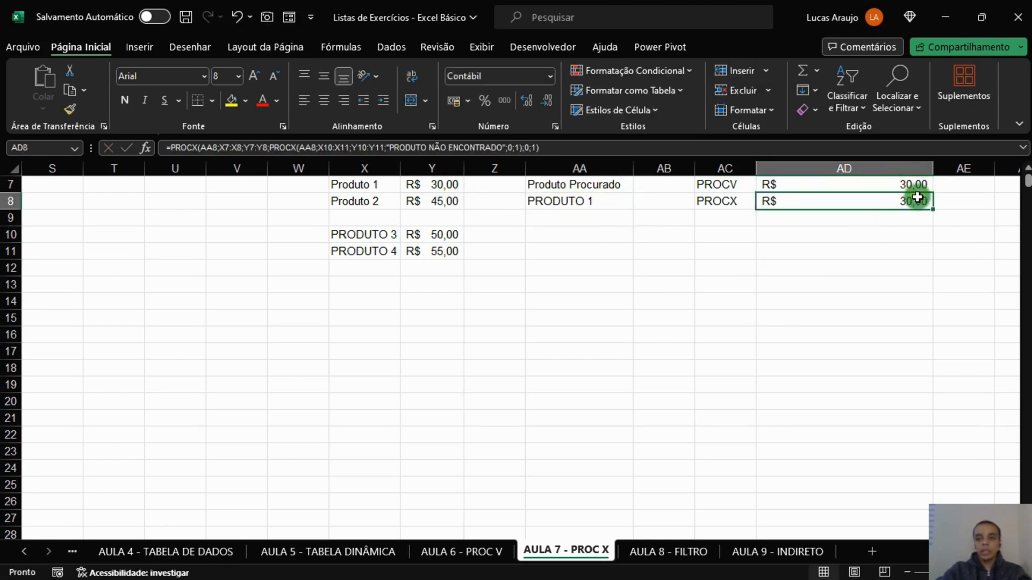
pyautogui.click(816, 186)
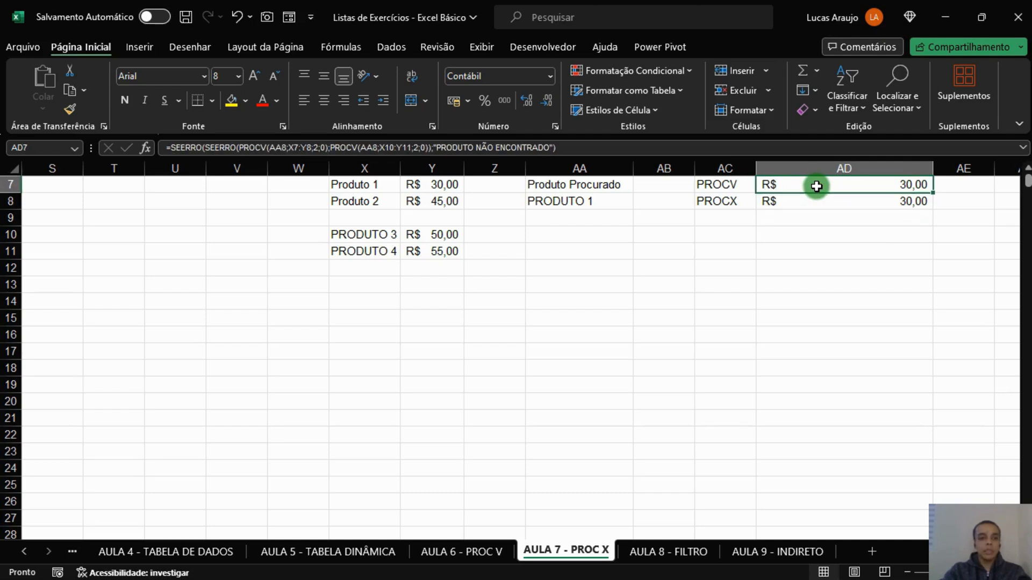
pyautogui.doubleClick(579, 198)
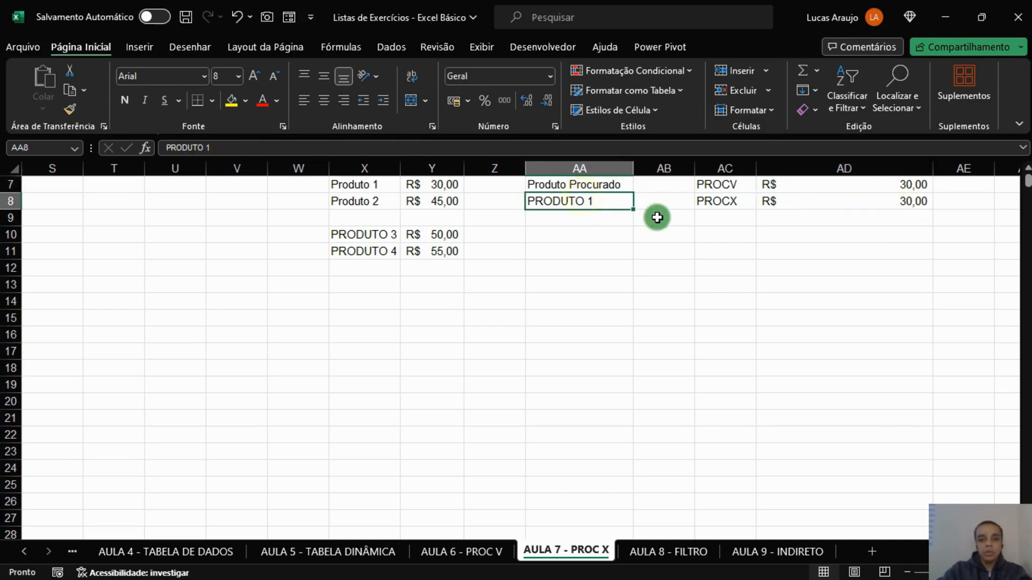
pyautogui.press('BackSpace')
pyautogui.write('2')
pyautogui.press('Return')
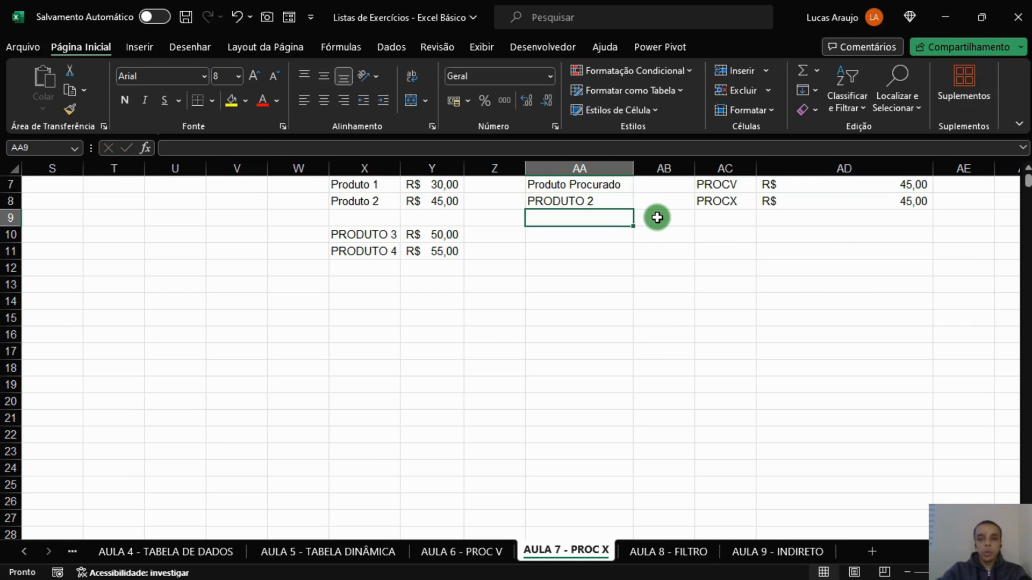
# Change the searched product in AA8 to PRODUTO 3 to test both formulas on the second price table.
pyautogui.click(606, 203)
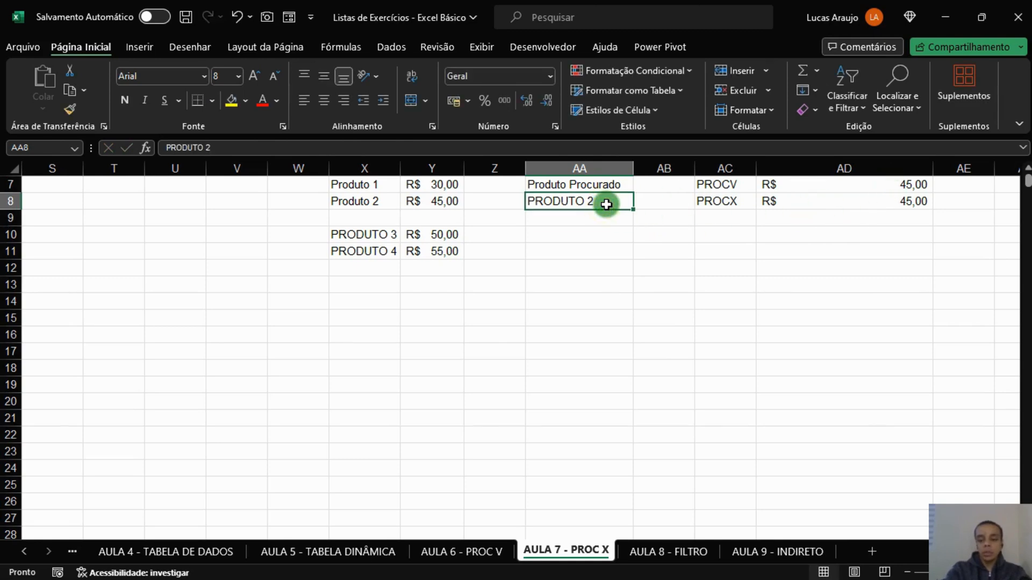
pyautogui.doubleClick(606, 204)
pyautogui.press('BackSpace')
pyautogui.write('3')
pyautogui.press('Return')
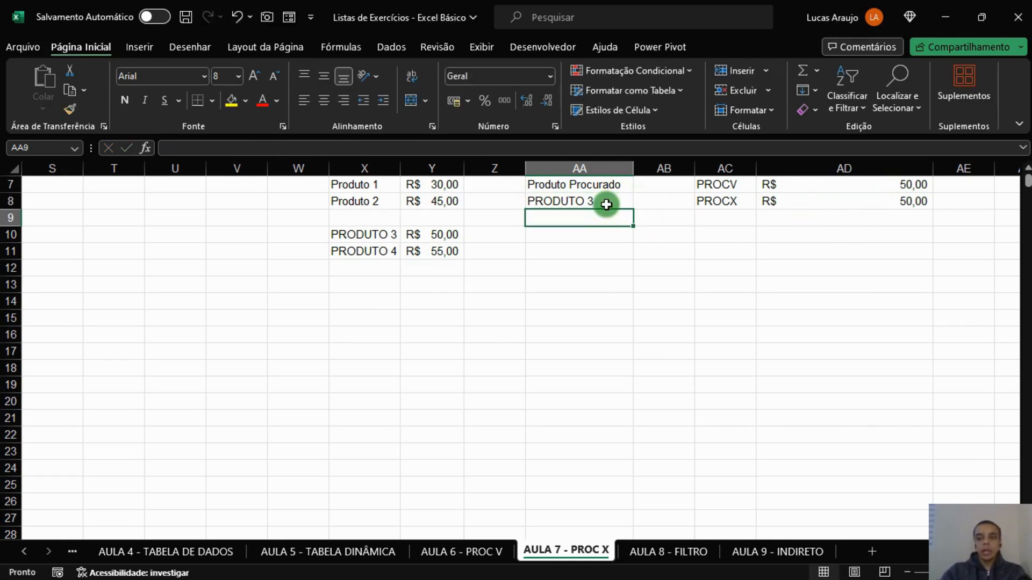
# Change the searched product in AA8 to PRODUTO 4 to test the last row of the second price table.
pyautogui.click(606, 203)
pyautogui.press('BackSpace')
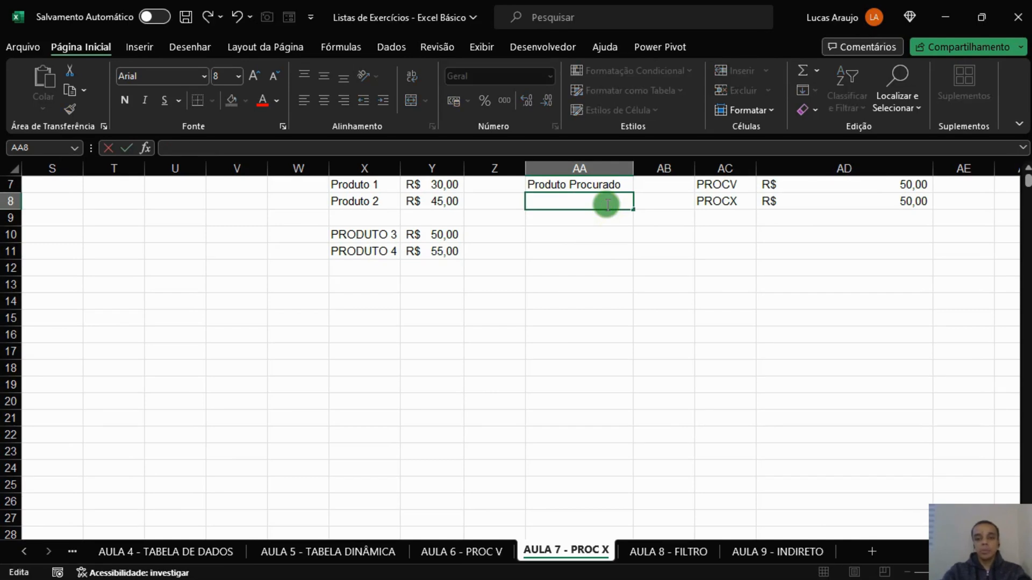
pyautogui.press('Escape')
pyautogui.doubleClick(608, 205)
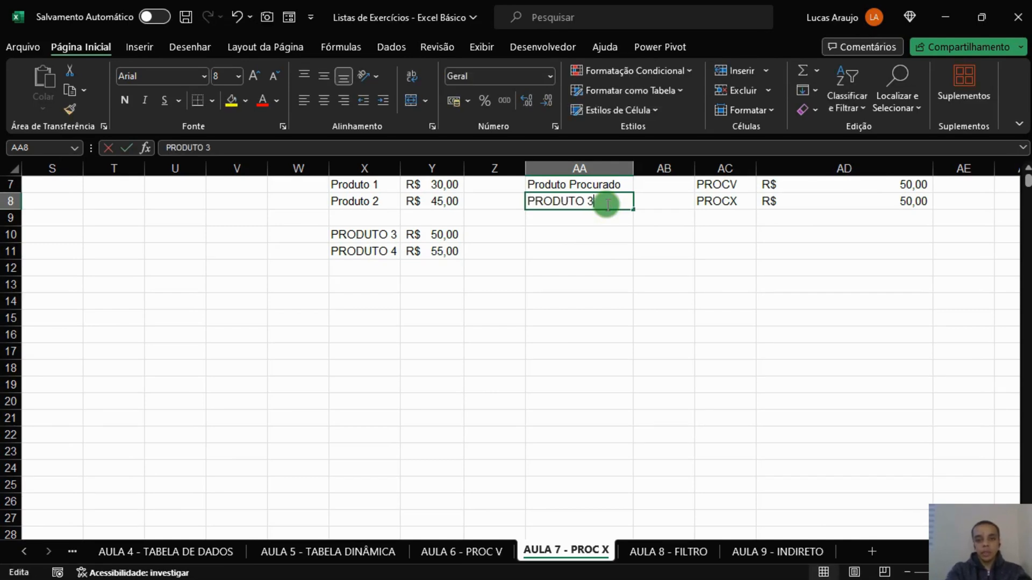
pyautogui.press('BackSpace')
pyautogui.write('4')
pyautogui.press('Return')
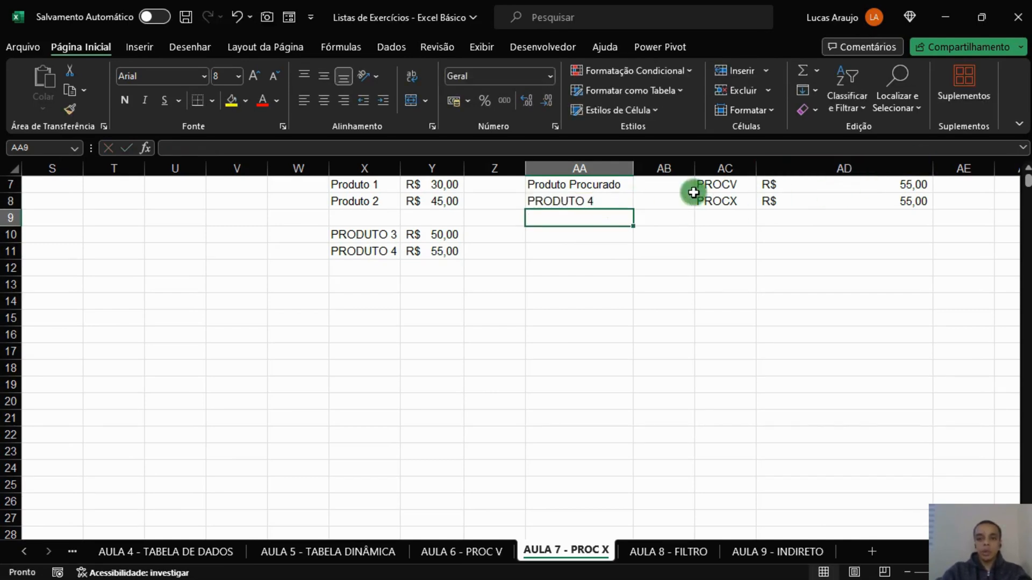
# Change the searched product in AA8 to PRODUTO 5 to test both formulas with a product missing from both tables.
pyautogui.doubleClick(616, 203)
pyautogui.press('BackSpace')
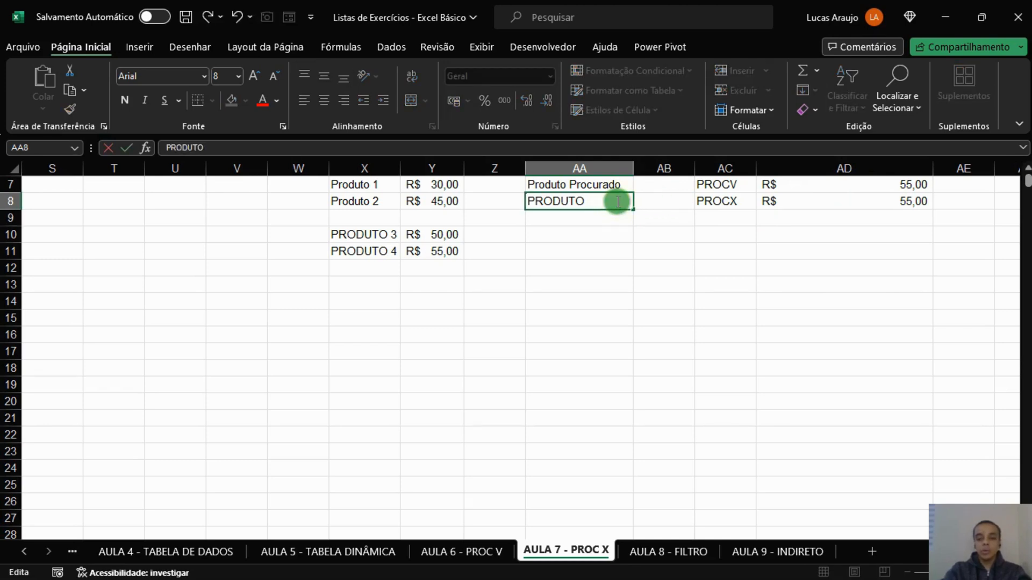
pyautogui.write('5')
pyautogui.press('Return')
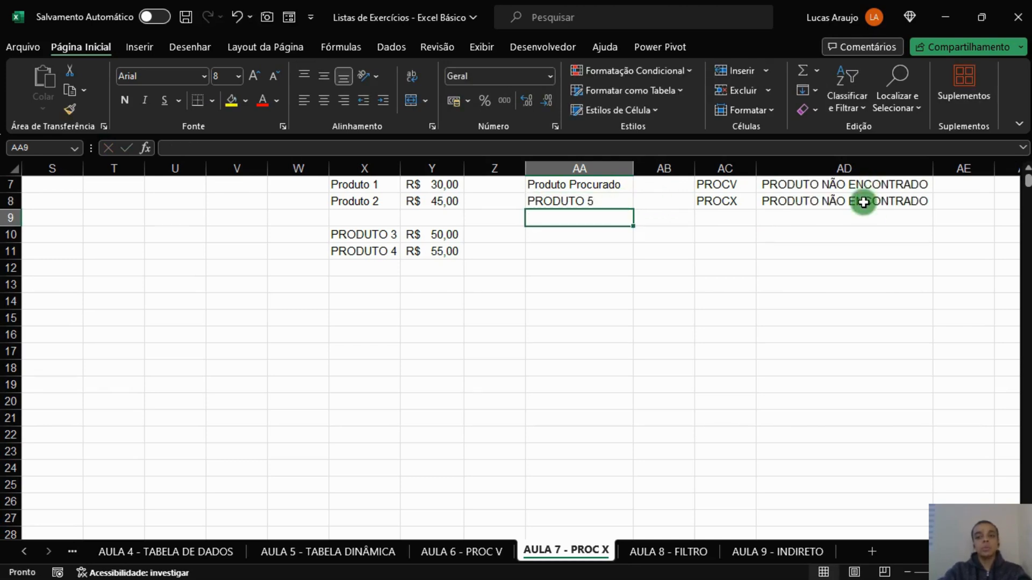
pyautogui.click(675, 295)
pyautogui.click(780, 289)
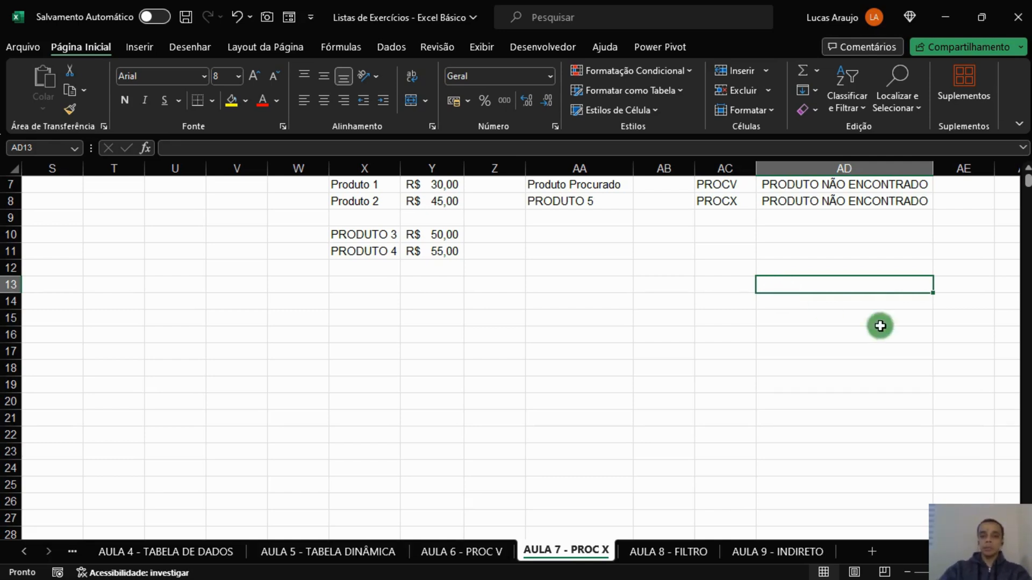
# Examine the school data table in columns A to H and the empty school lookup table that starts with NOME DA ESCOLA in column J.
pyautogui.hscroll(1, 980, 475)
pyautogui.hscroll(-10, 981, 475)
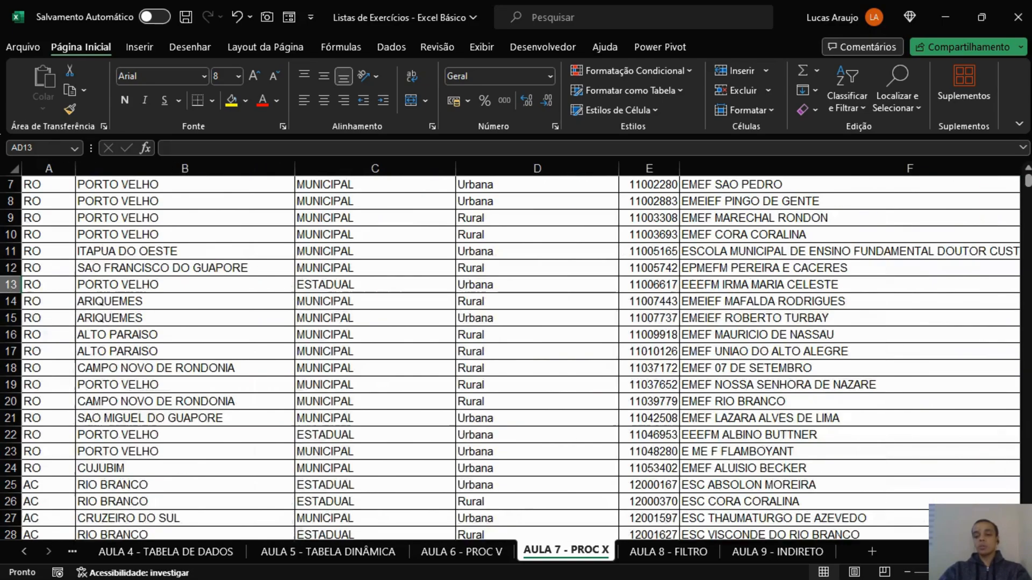
pyautogui.hscroll(3, 933, 433)
pyautogui.hscroll(-3, 933, 433)
pyautogui.scroll(2, 933, 433)
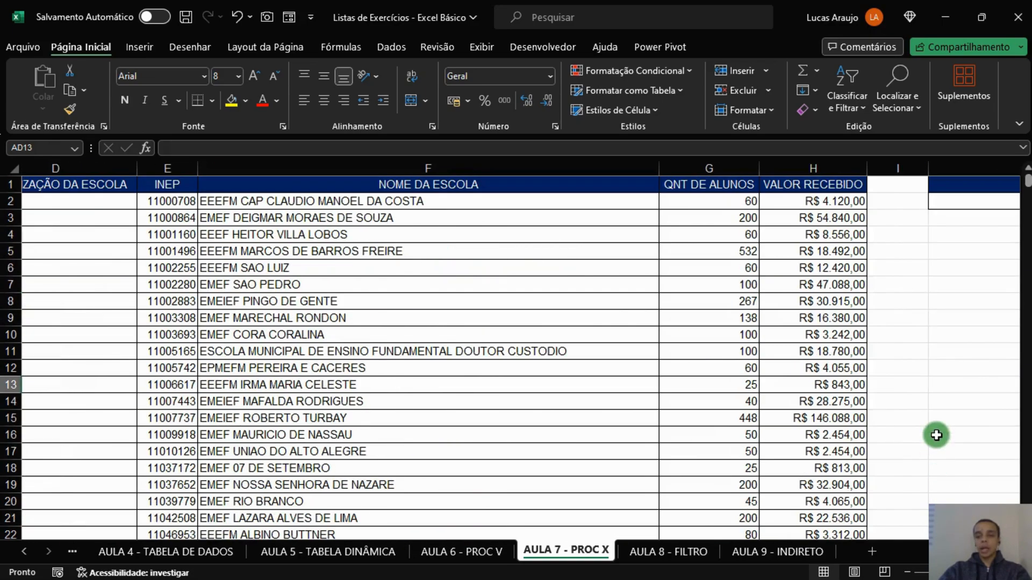
pyautogui.hscroll(3, 796, 425)
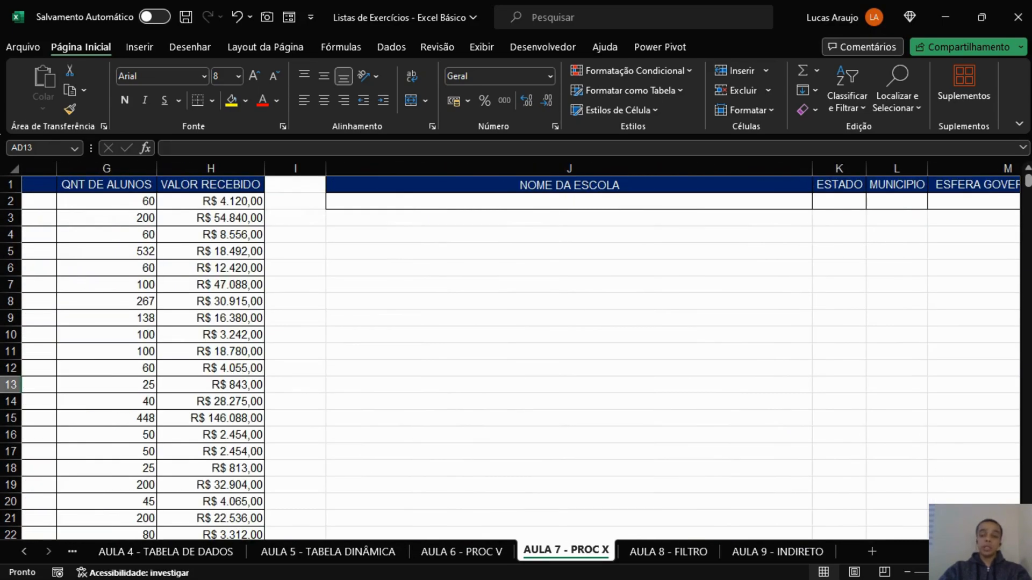
pyautogui.click(673, 313)
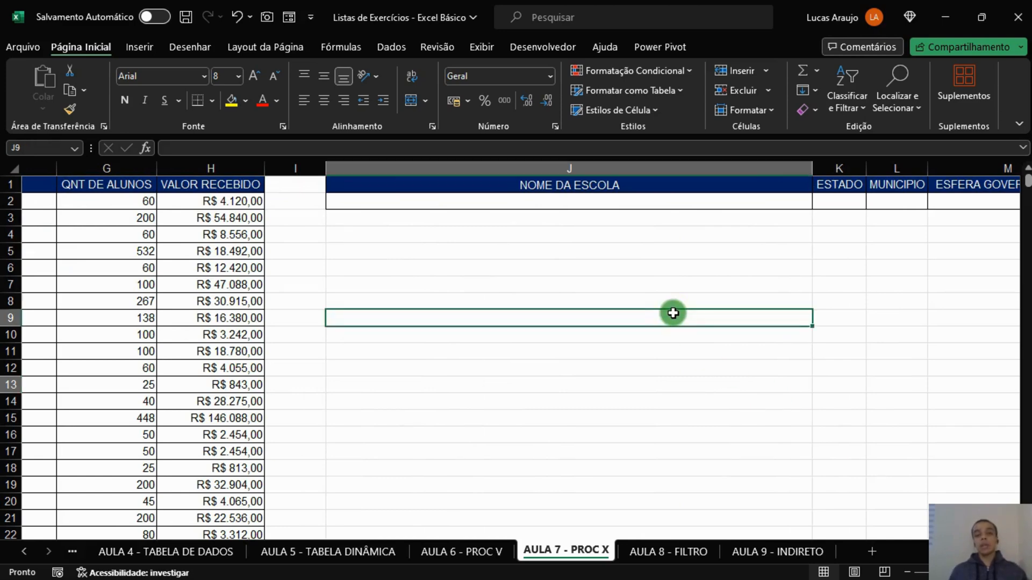
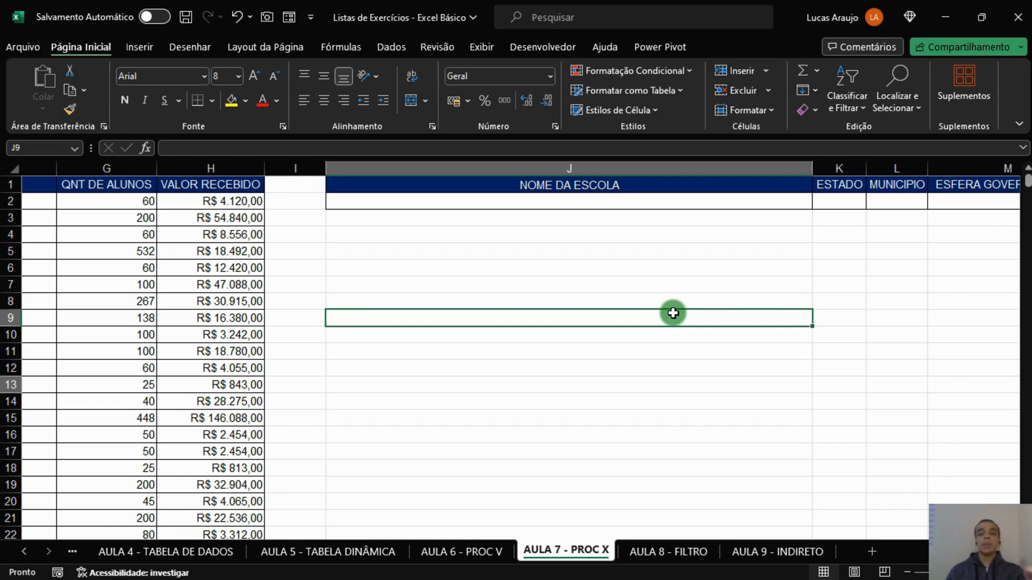
# Examine the empty result columns from ESTADO to VALOR RECEBIDO in row 2 of the school lookup table.
pyautogui.press('Up')
pyautogui.press('Up')
pyautogui.press('Up')
pyautogui.press('Up')
pyautogui.press('Up')
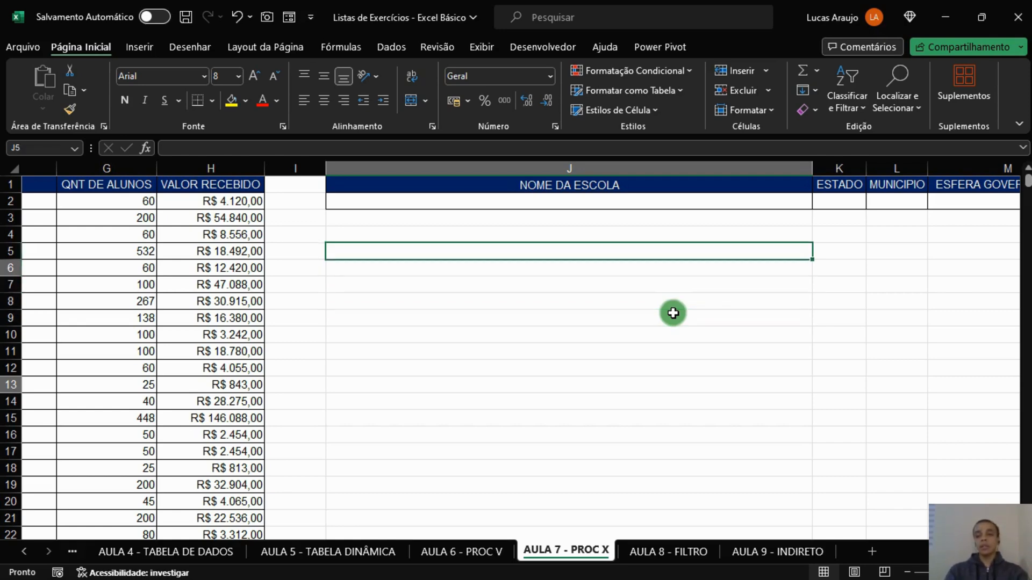
pyautogui.press('Up')
pyautogui.press('Up')
pyautogui.press('Right')
pyautogui.press('Right')
pyautogui.press('Right')
pyautogui.press('Right')
pyautogui.press('Right')
pyautogui.press('Right')
pyautogui.press('Right')
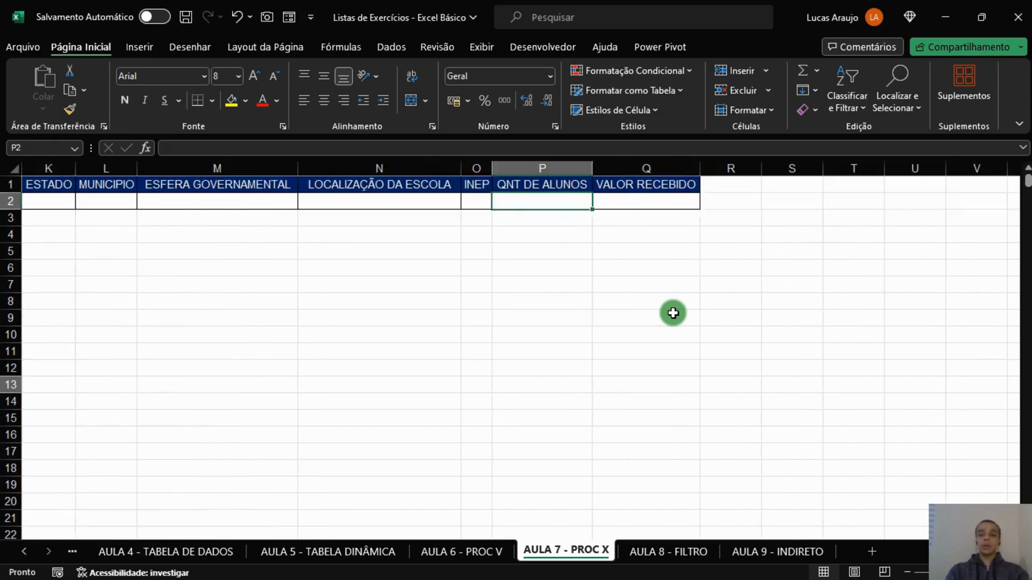
pyautogui.press('Left')
pyautogui.press('Left')
pyautogui.press('Left')
pyautogui.press('Left')
pyautogui.press('Left')
pyautogui.press('Left')
pyautogui.press('Left')
pyautogui.press('Left')
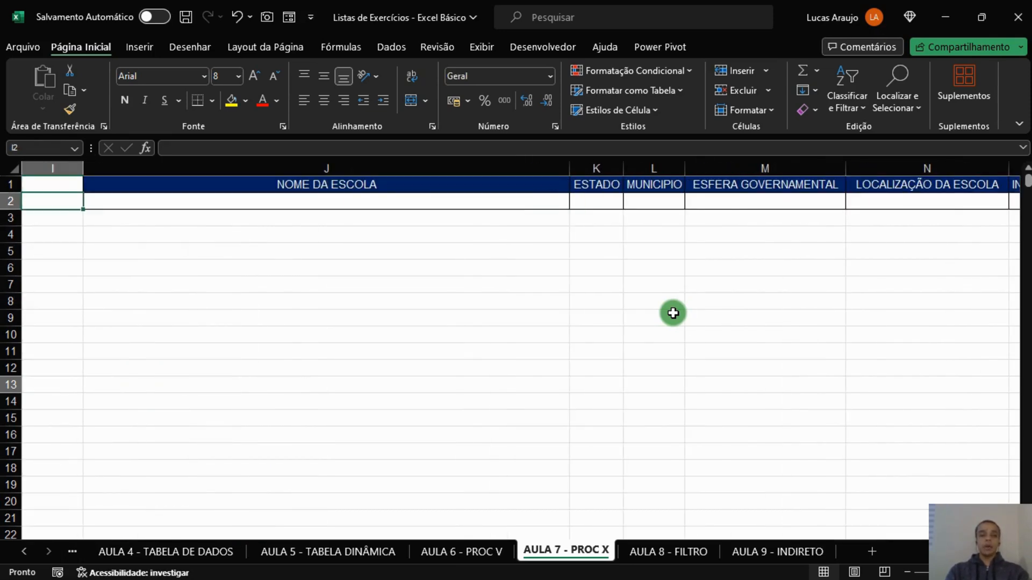
# Choose EEEF HEITOR VILLA LOBOS as the school to look up in J2.
pyautogui.press('Right')
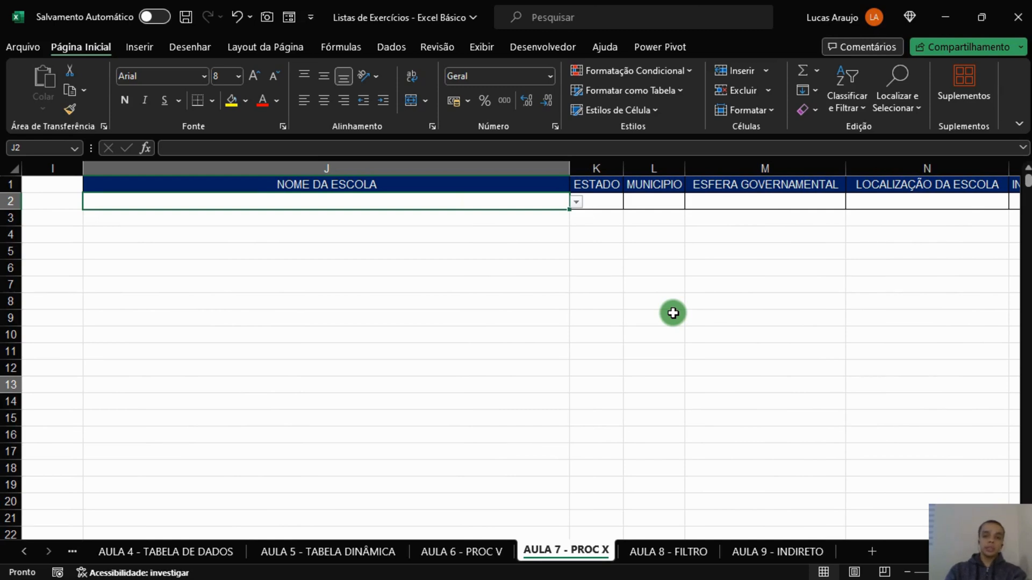
pyautogui.click(575, 202)
pyautogui.click(379, 242)
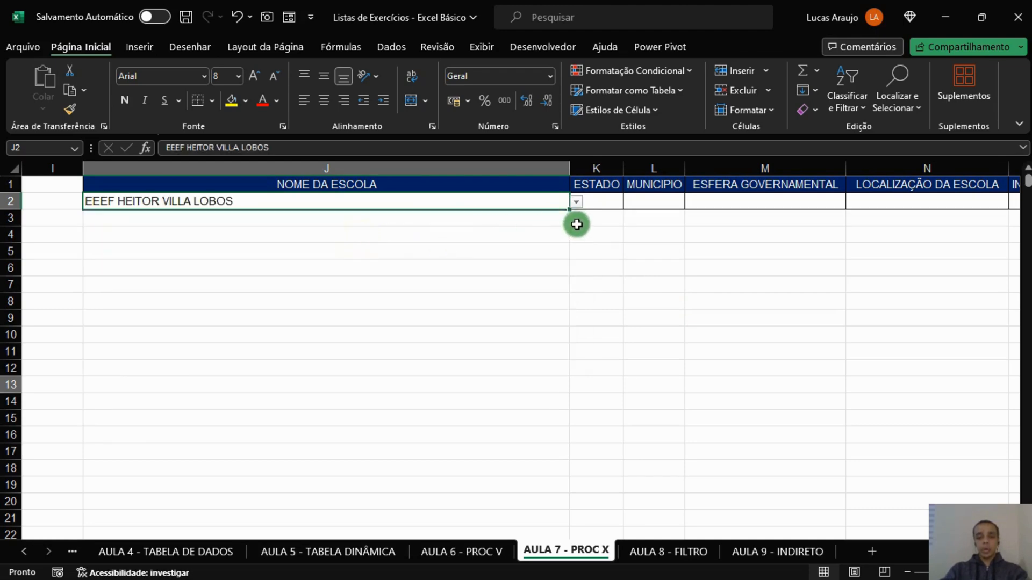
# Convert the school data range A1:H6905 into a table with headers.
pyautogui.click(602, 203)
pyautogui.moveTo(602, 203); pyautogui.dragTo(910, 209)
pyautogui.moveTo(1028, 202); pyautogui.dragTo(696, 201)
pyautogui.hscroll(-5, 520, 351)
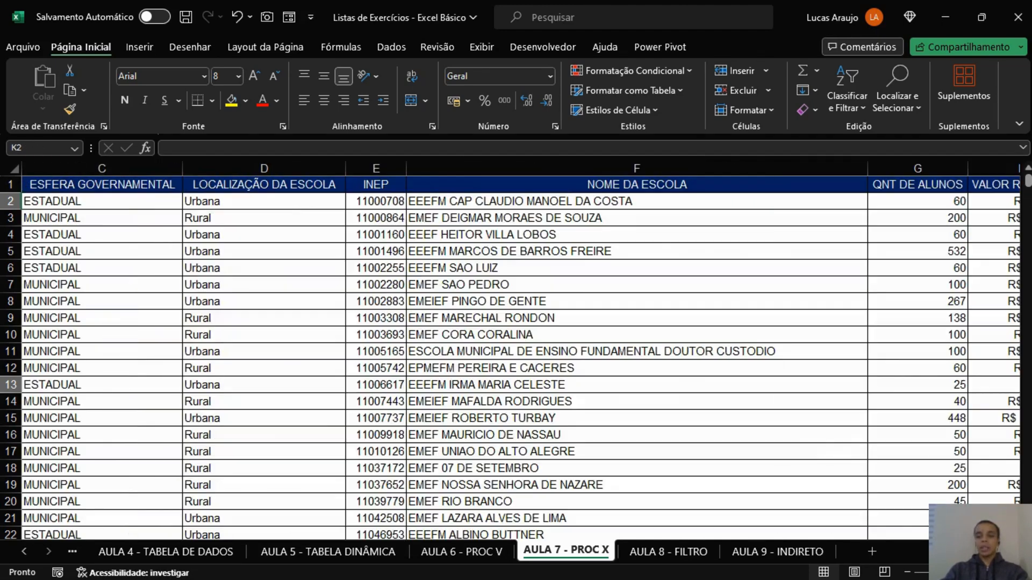
pyautogui.click(476, 251)
pyautogui.hotkey('ctrl', 'a')
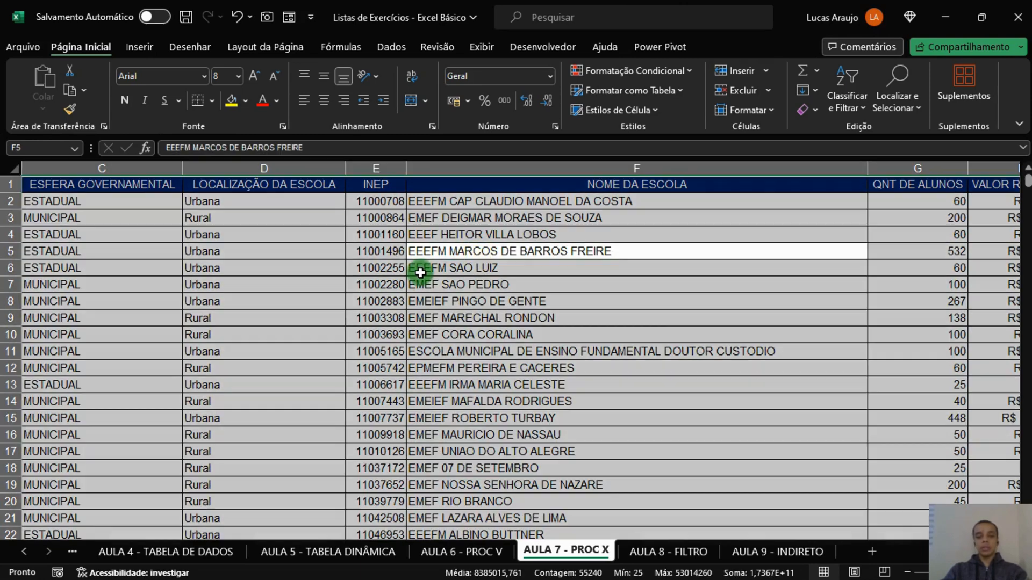
pyautogui.click(396, 334)
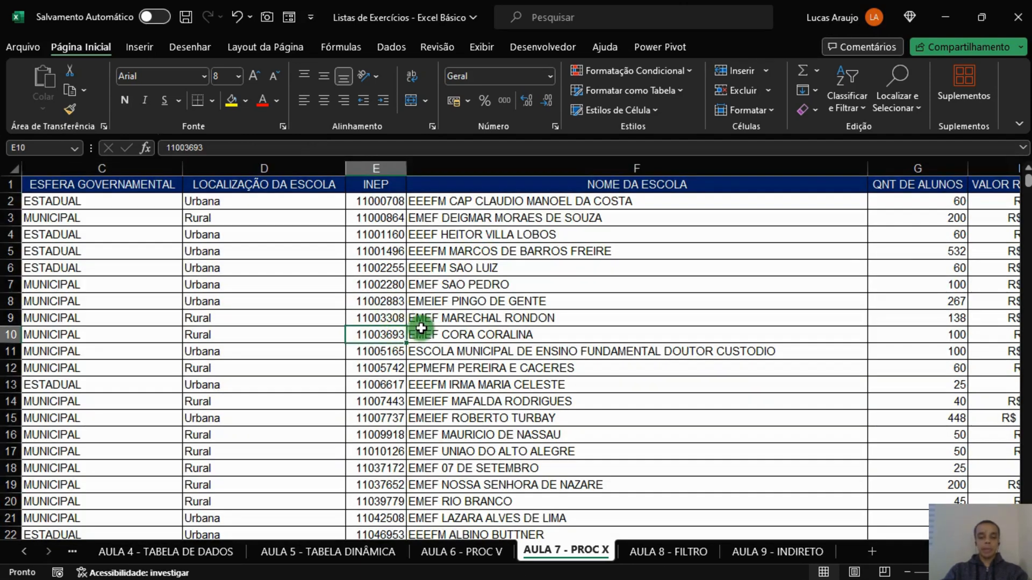
pyautogui.hotkey('ctrl', 'a')
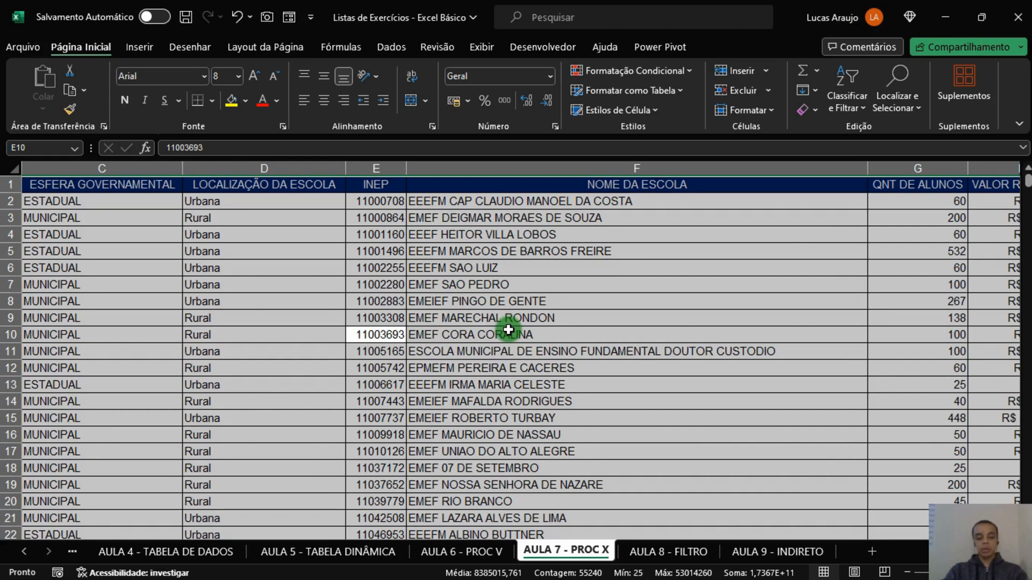
pyautogui.hotkey('ctrl', 't')
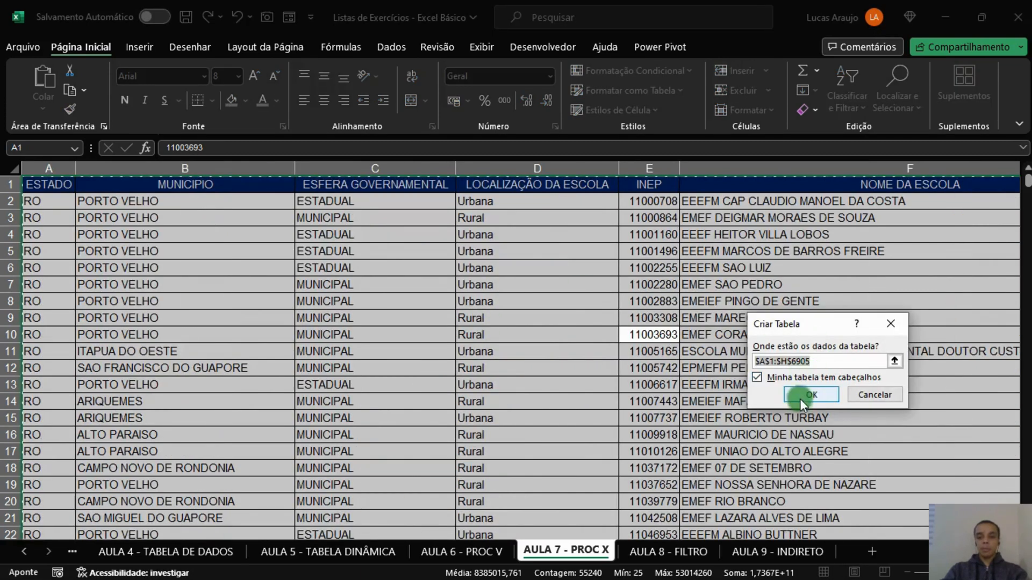
pyautogui.click(816, 398)
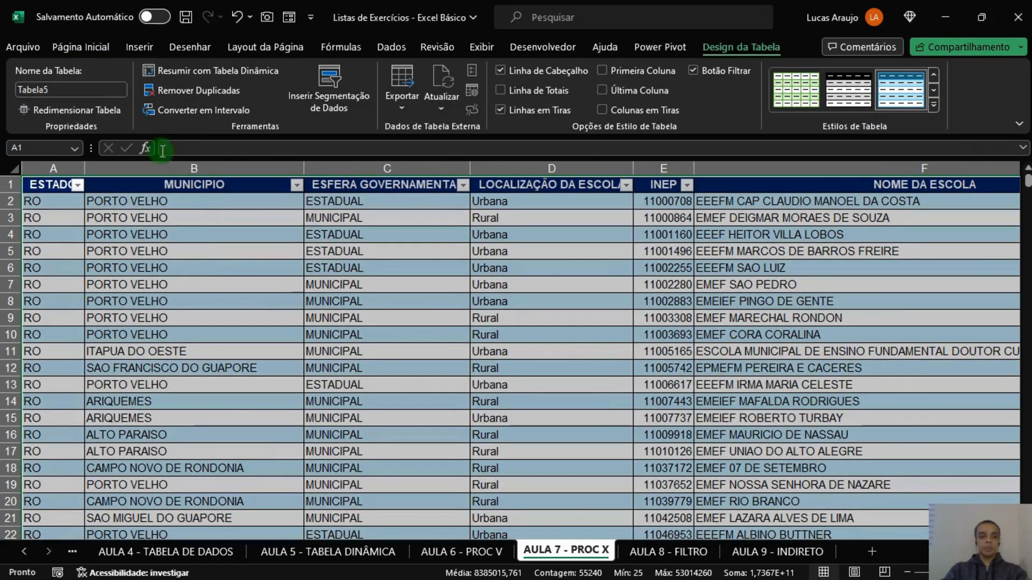
# Name the new school data table TAB_AULA7.
pyautogui.click(67, 89)
pyautogui.write('TAB_AULA7')
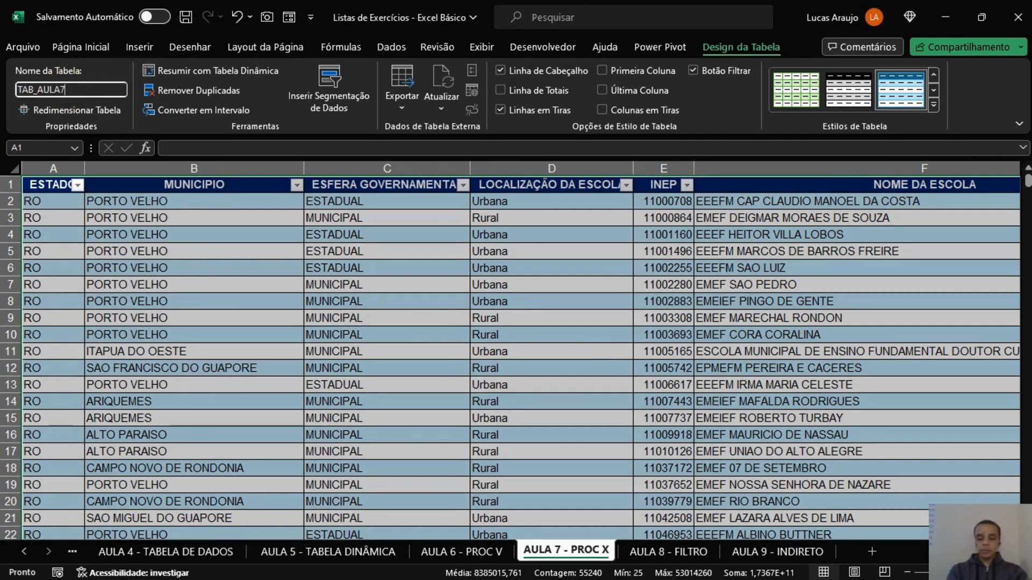
pyautogui.press('Return')
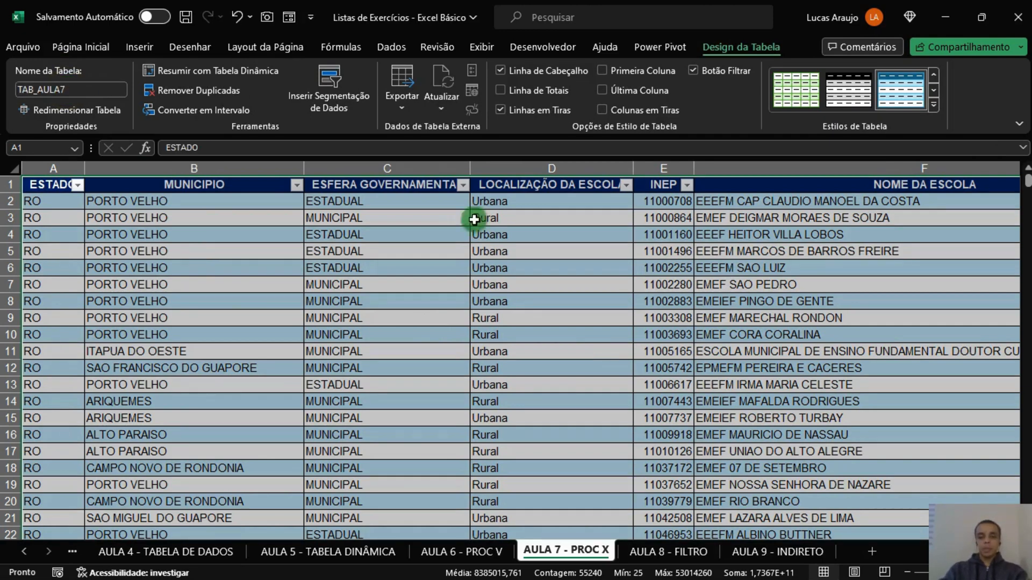
# Start a PROCX formula in K2 under ESTADO with the absolute reference $J$2 as the lookup value.
pyautogui.hscroll(10, 520, 355)
pyautogui.hscroll(-4, 520, 354)
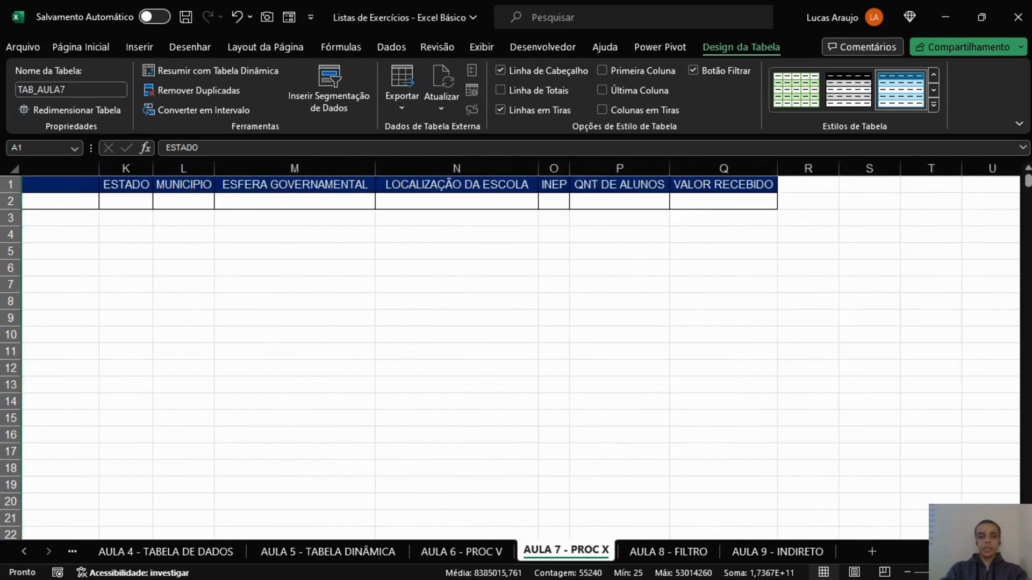
pyautogui.click(618, 202)
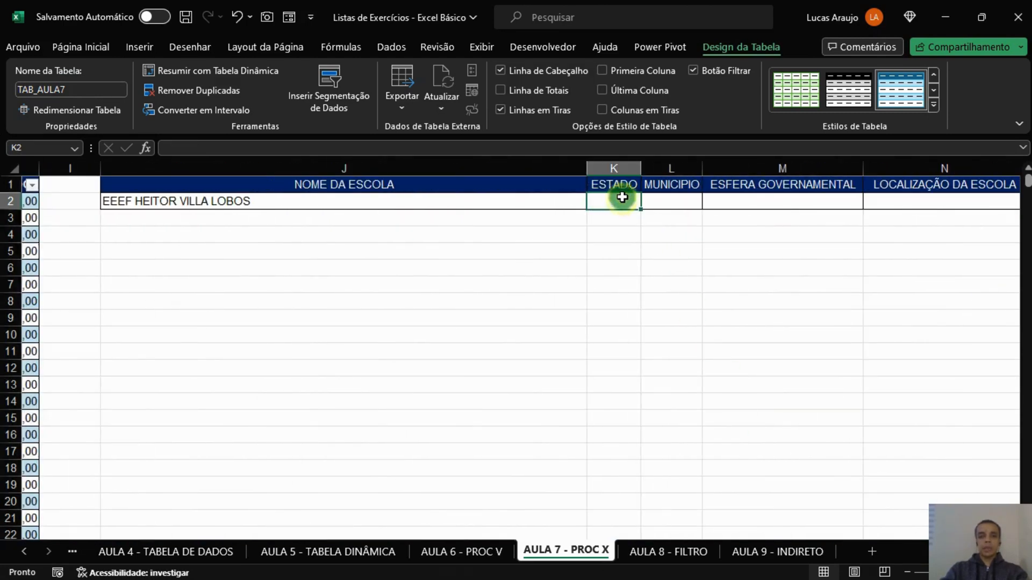
pyautogui.write('=')
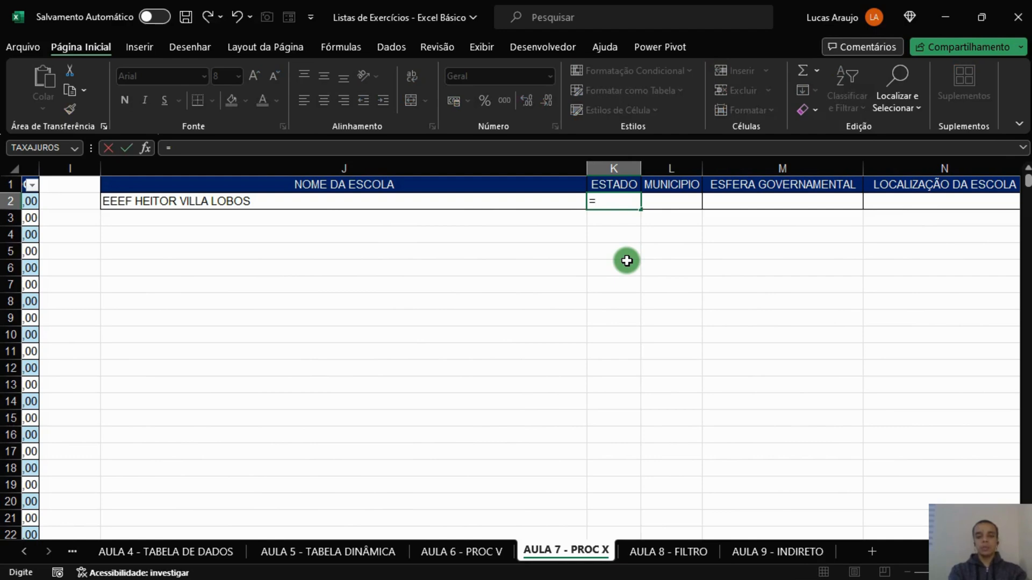
pyautogui.write('PROCX(')
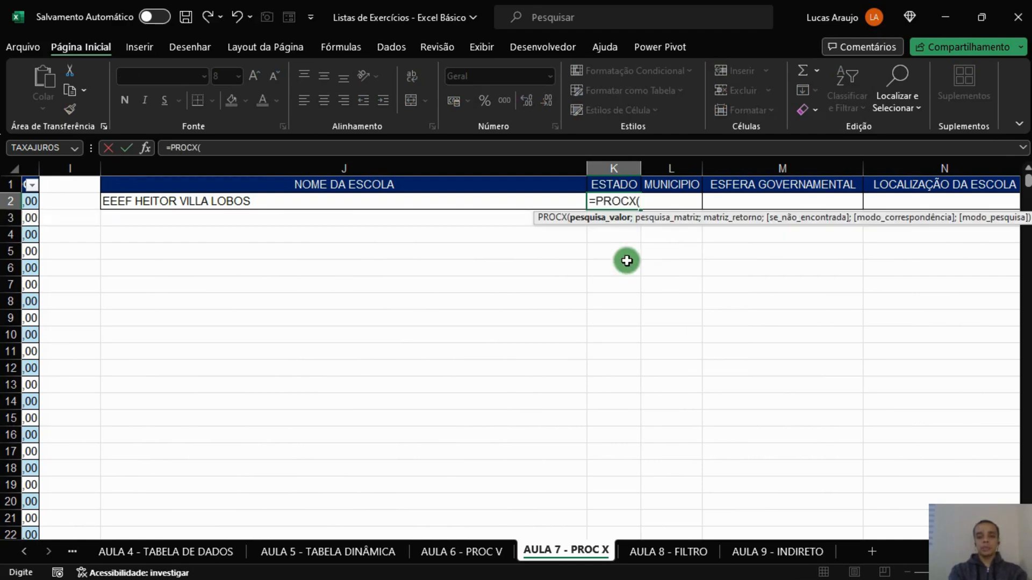
pyautogui.click(399, 201)
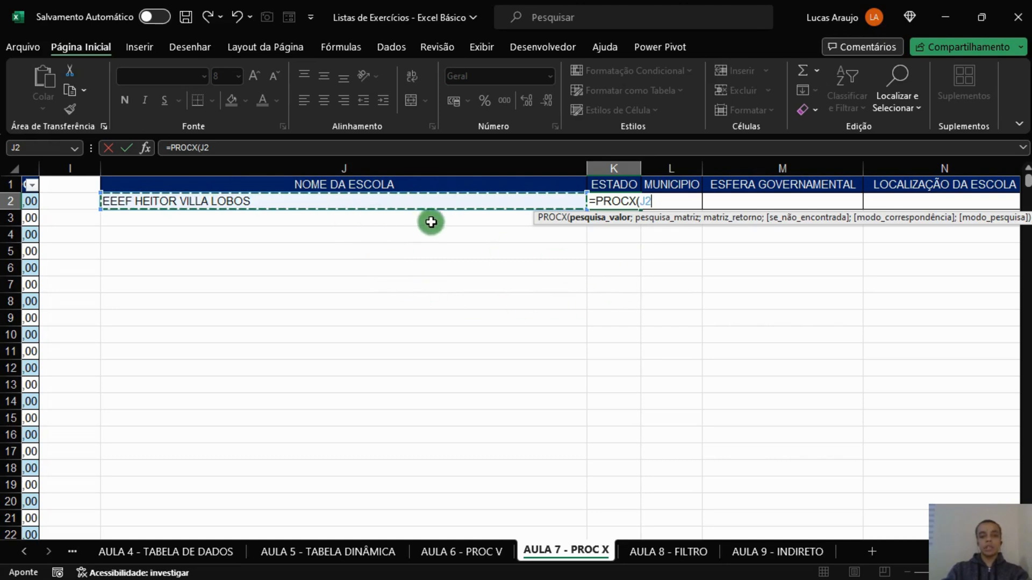
pyautogui.press('F4')
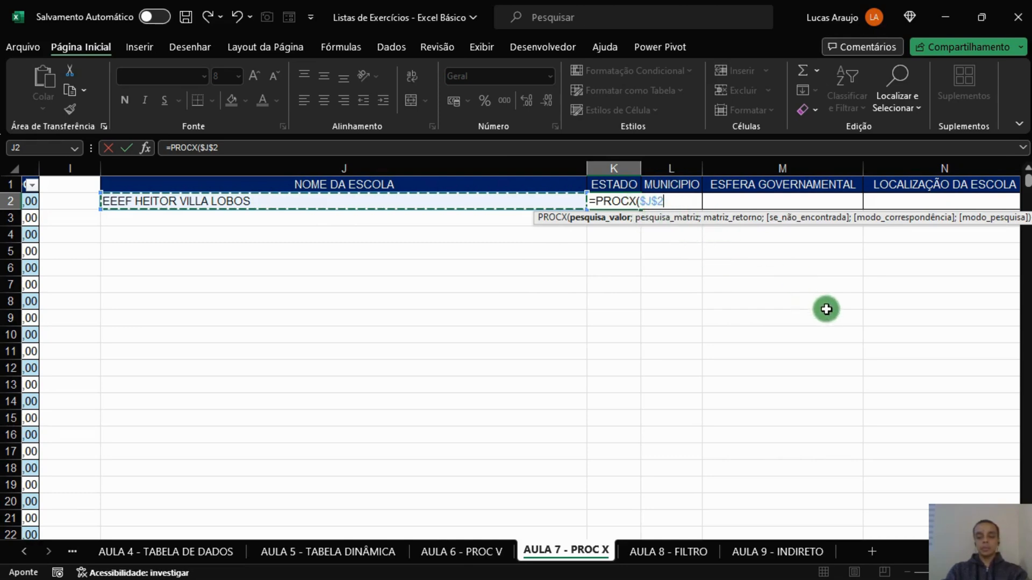
pyautogui.write(';')
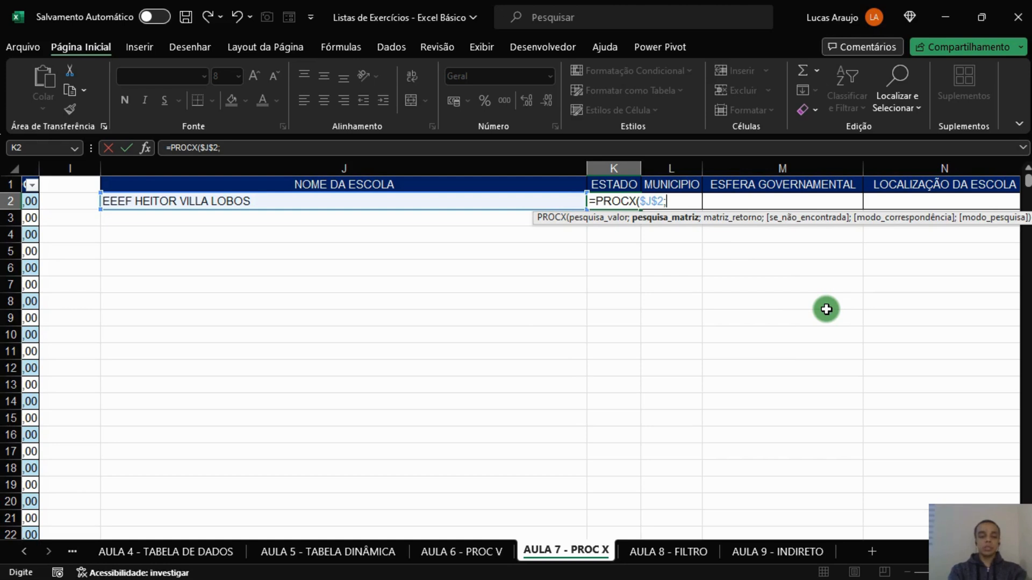
pyautogui.write('TAB')
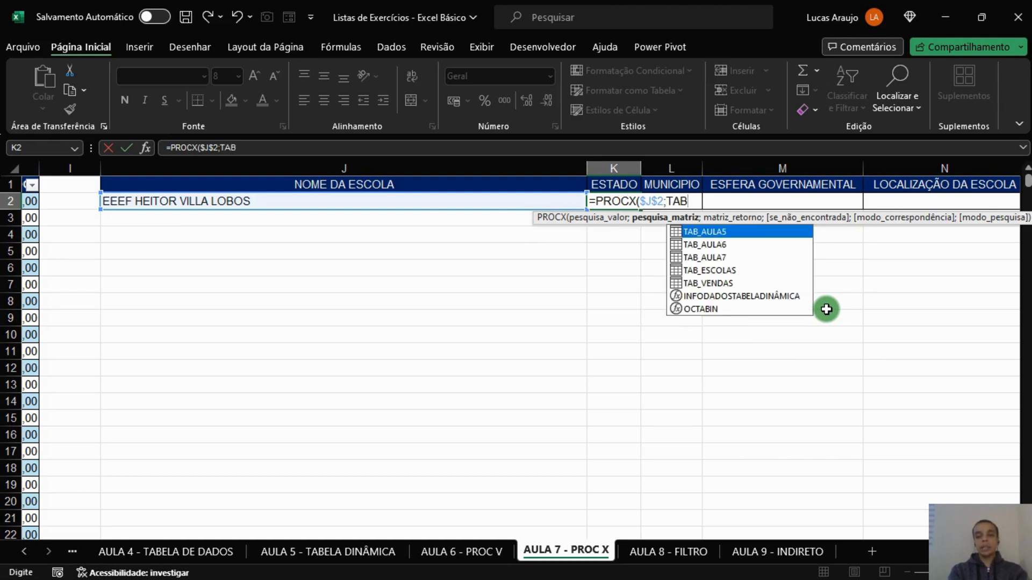
# Set TAB_AULA7[NOME DA ESCOLA] as the lookup array of the PROCX formula in K2.
pyautogui.press('Down')
pyautogui.press('Down')
pyautogui.press('Down')
pyautogui.press('Up')
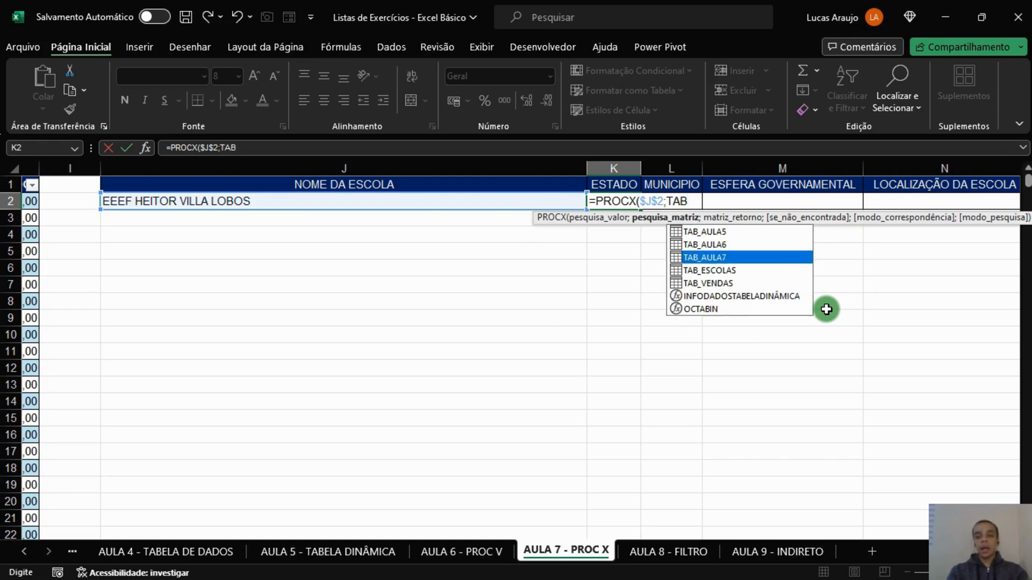
pyautogui.press('Tab')
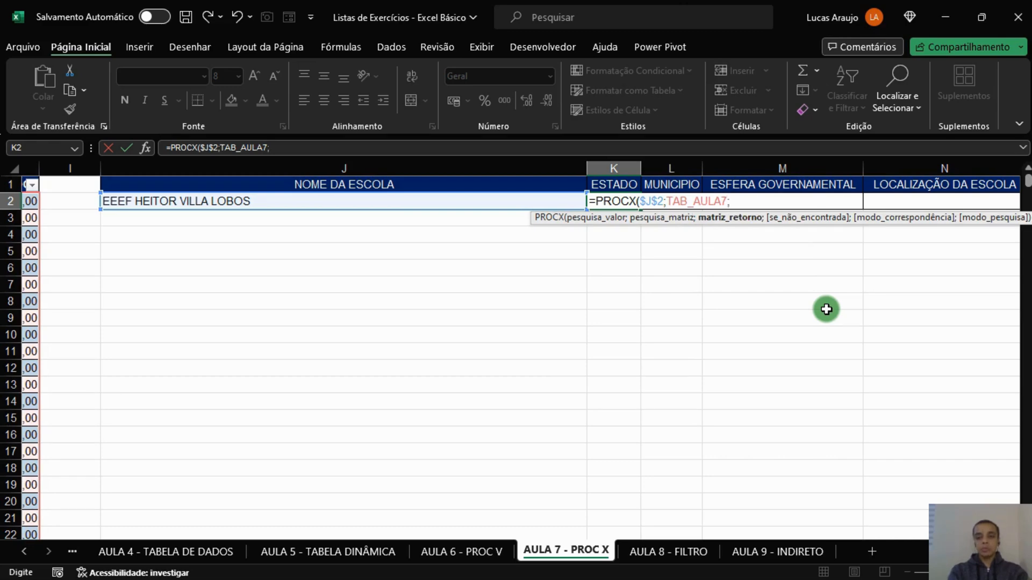
pyautogui.write('[ES')
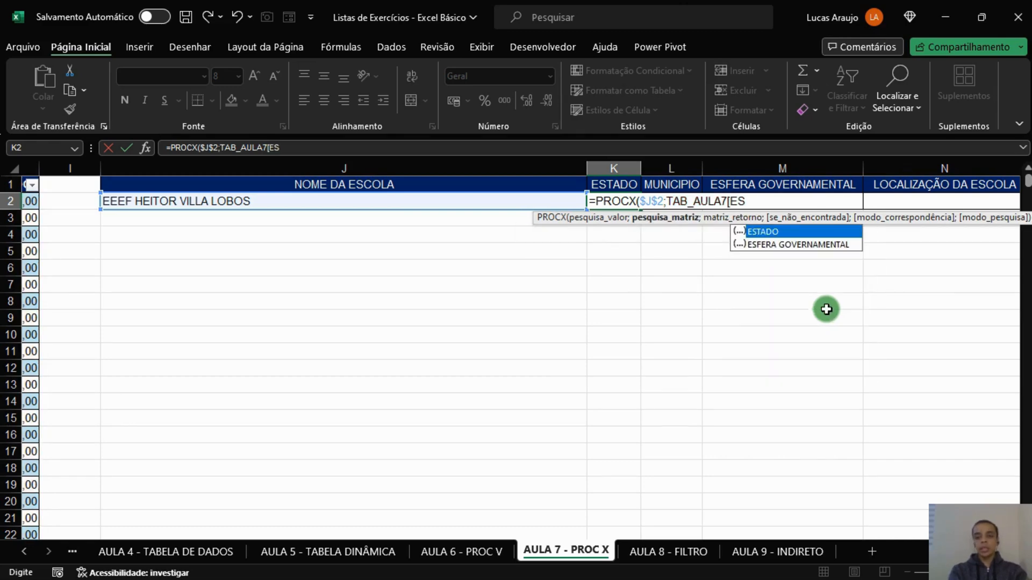
pyautogui.press('BackSpace')
pyautogui.press('BackSpace')
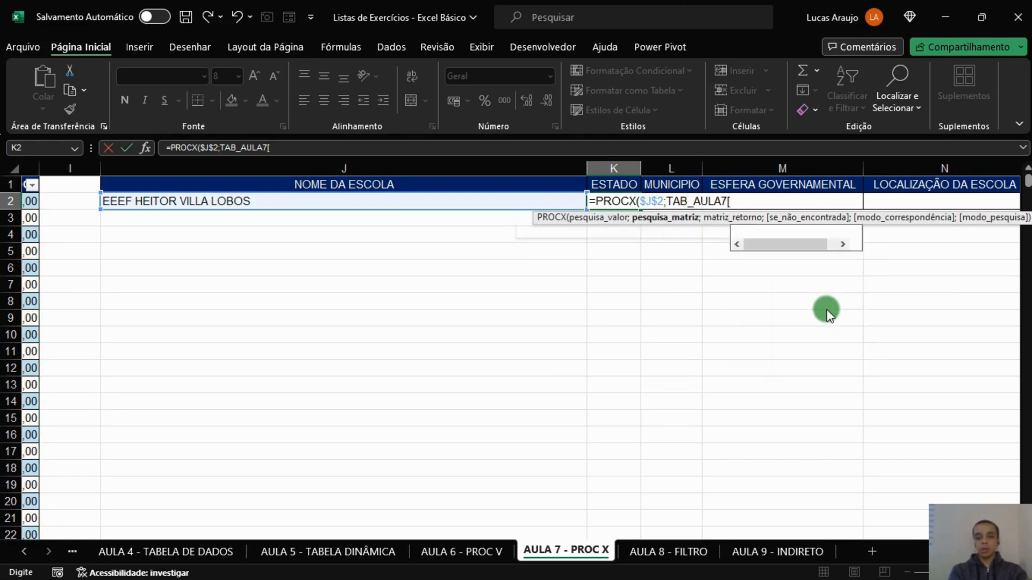
pyautogui.write('NO')
pyautogui.press('Tab')
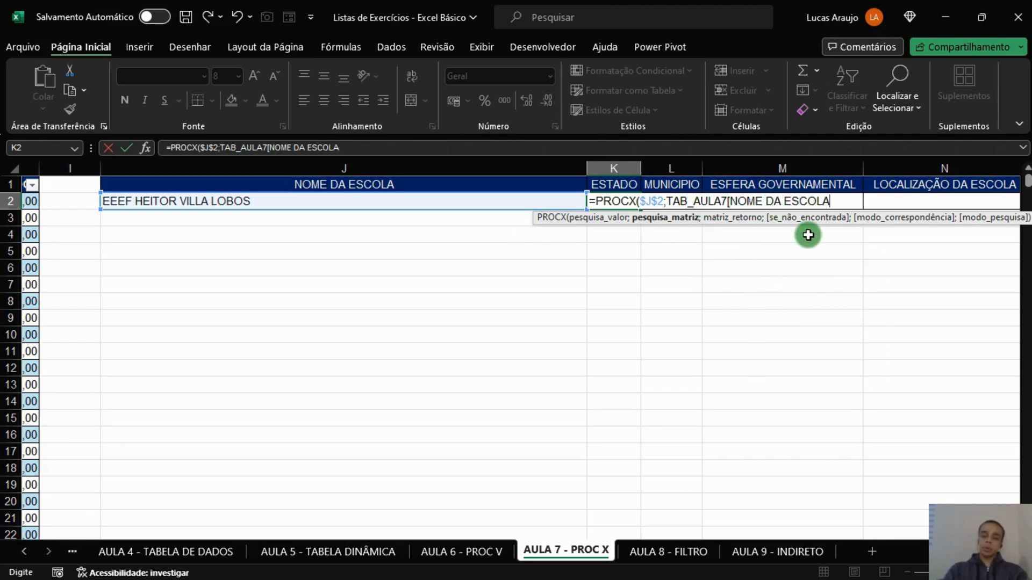
pyautogui.write(']')
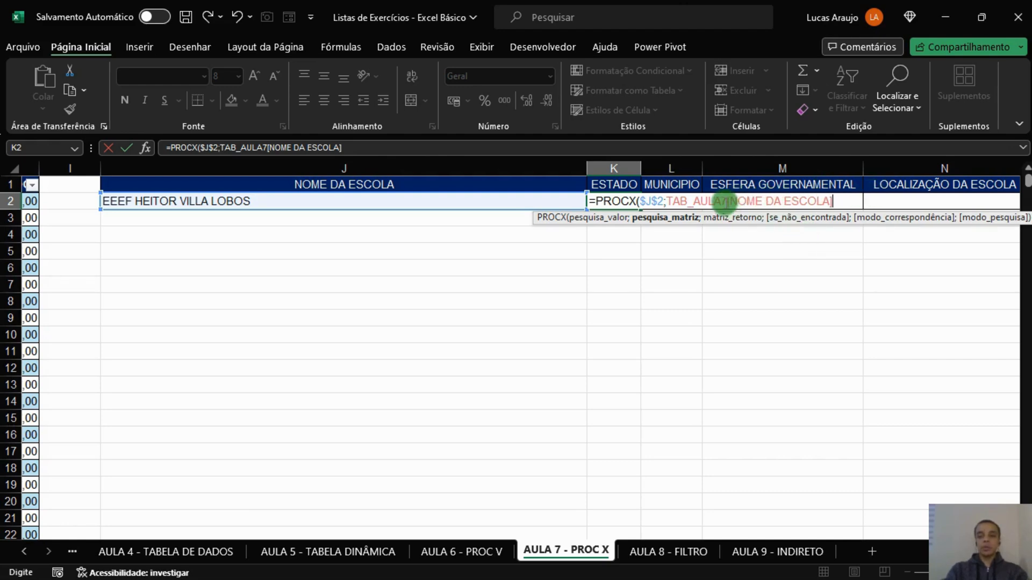
# Lock the lookup column in the K2 formula by rewriting it as TAB_AULA7[[NOME DA ESCOLA]:[NOME DA ESCOLA]].
pyautogui.click(735, 194)
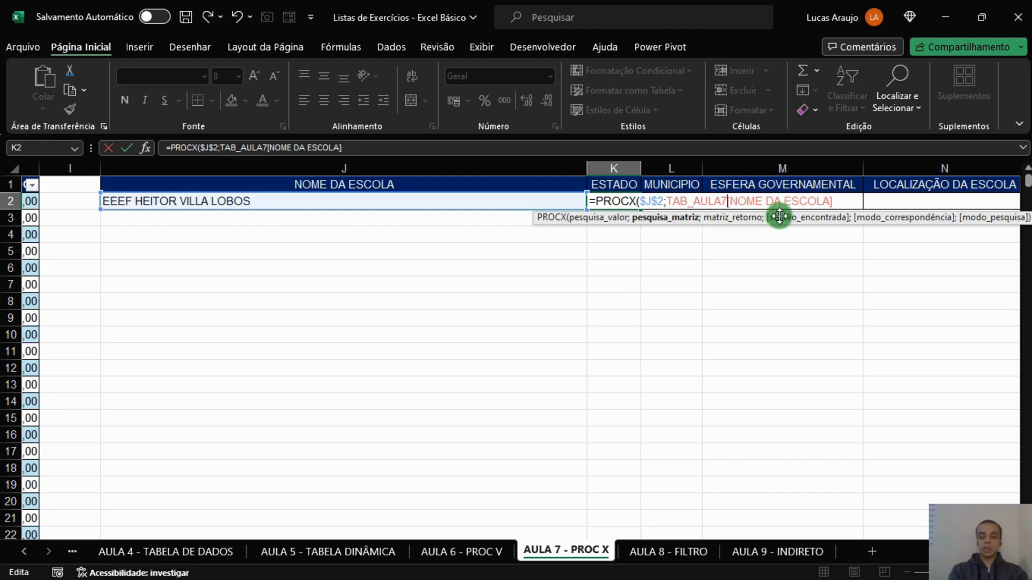
pyautogui.write('[')
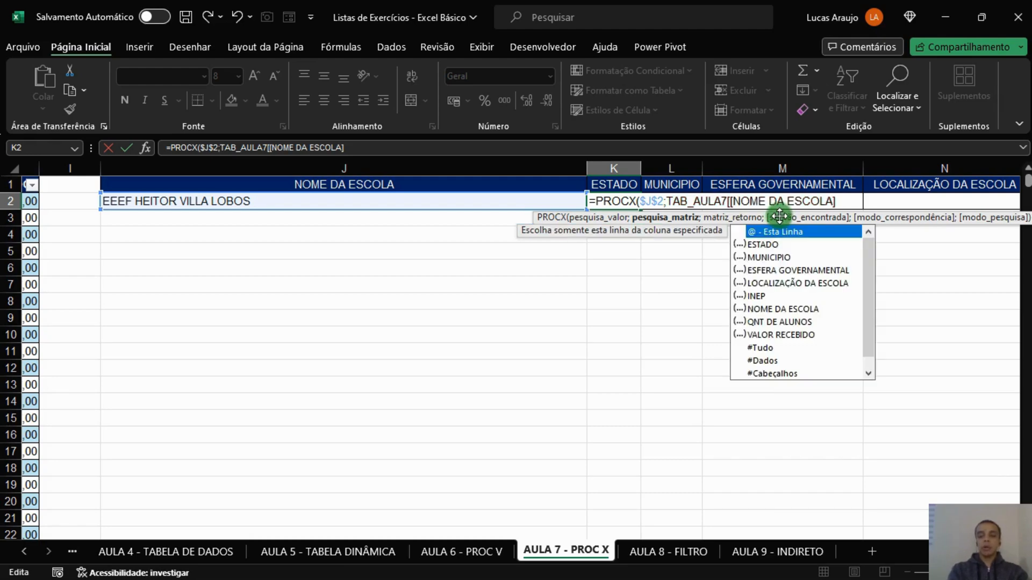
pyautogui.click(854, 202)
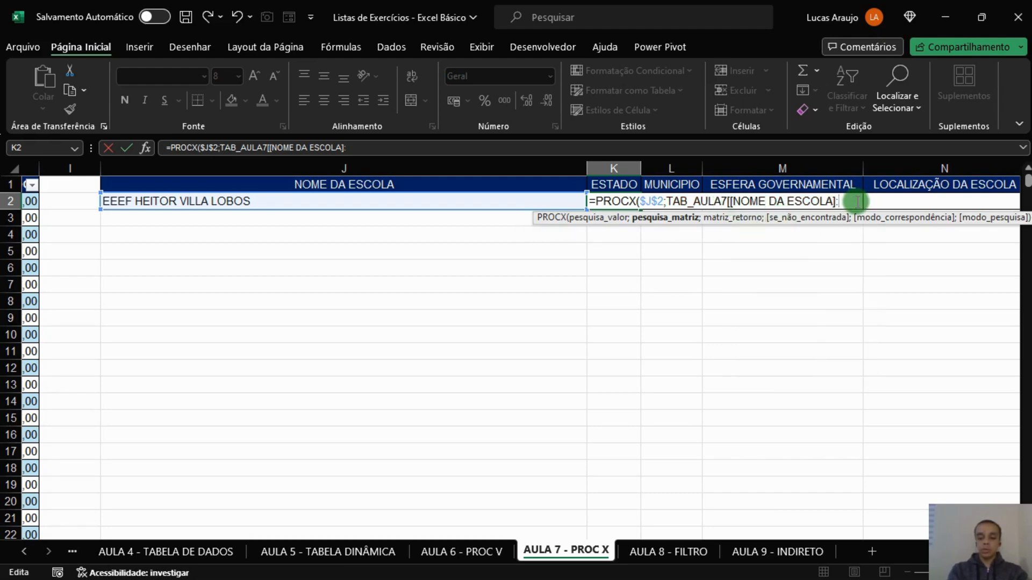
pyautogui.write('[NO')
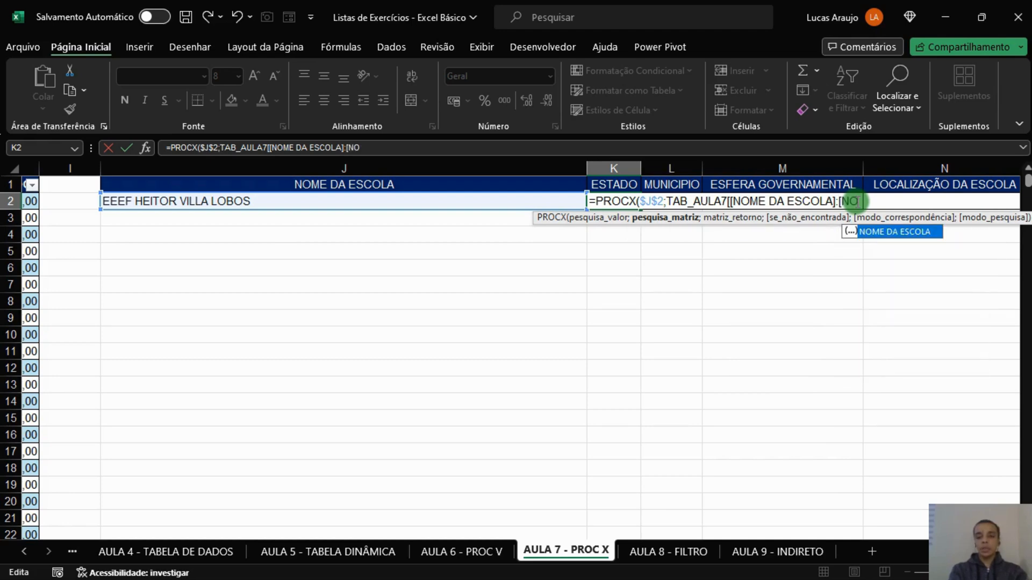
pyautogui.press('Tab')
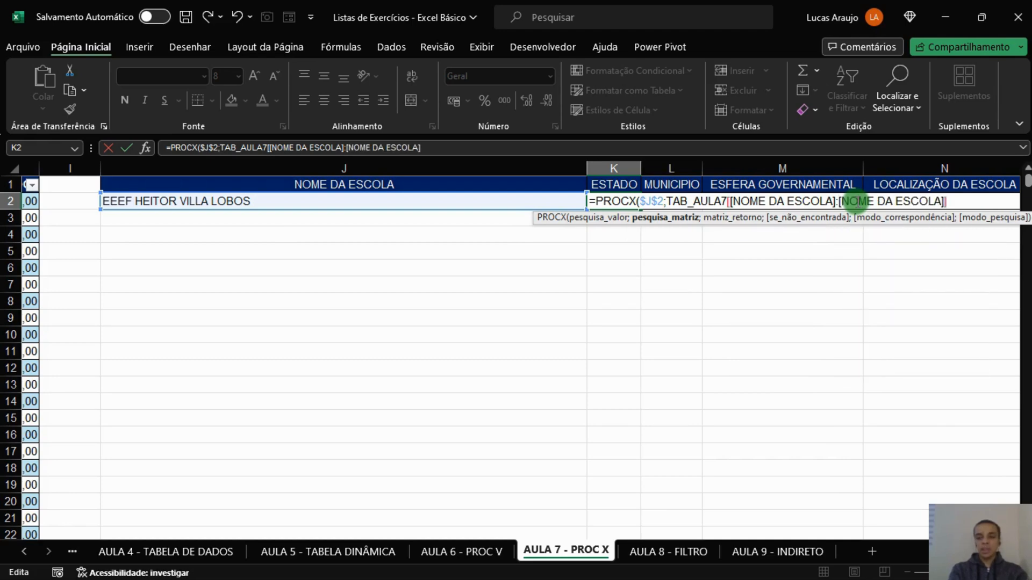
pyautogui.write(']')
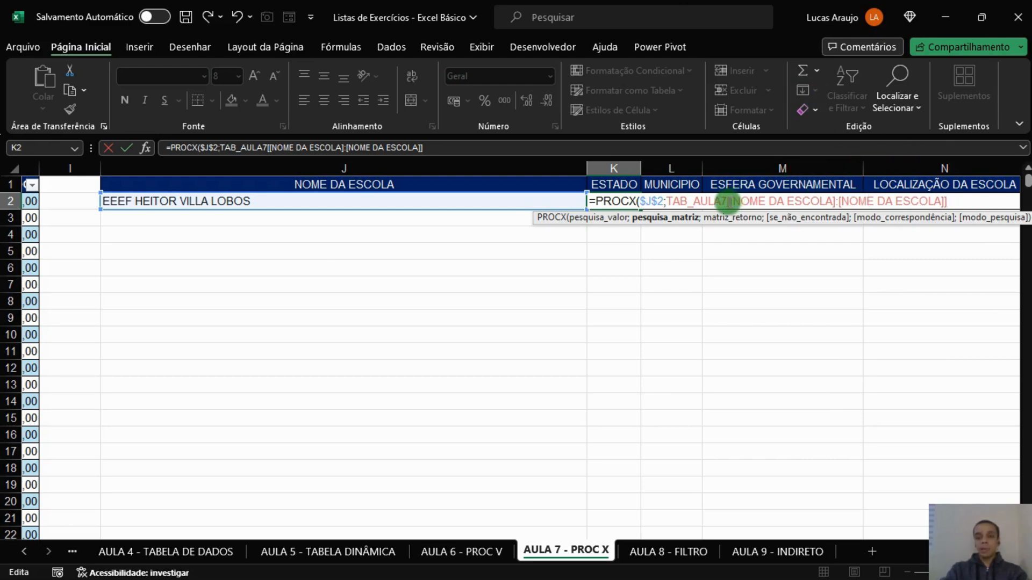
pyautogui.moveTo(740, 203); pyautogui.dragTo(845, 204)
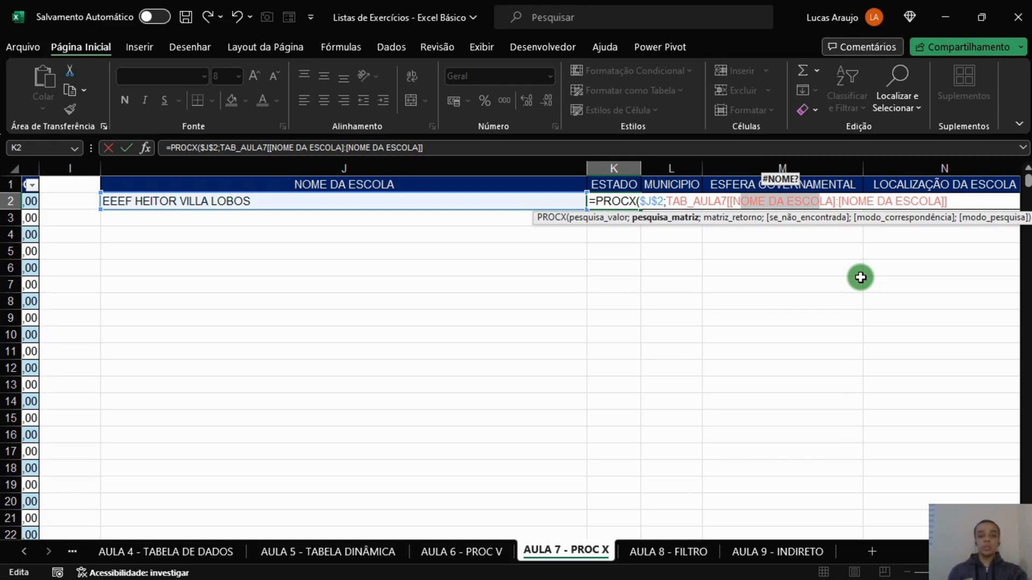
pyautogui.click(471, 148)
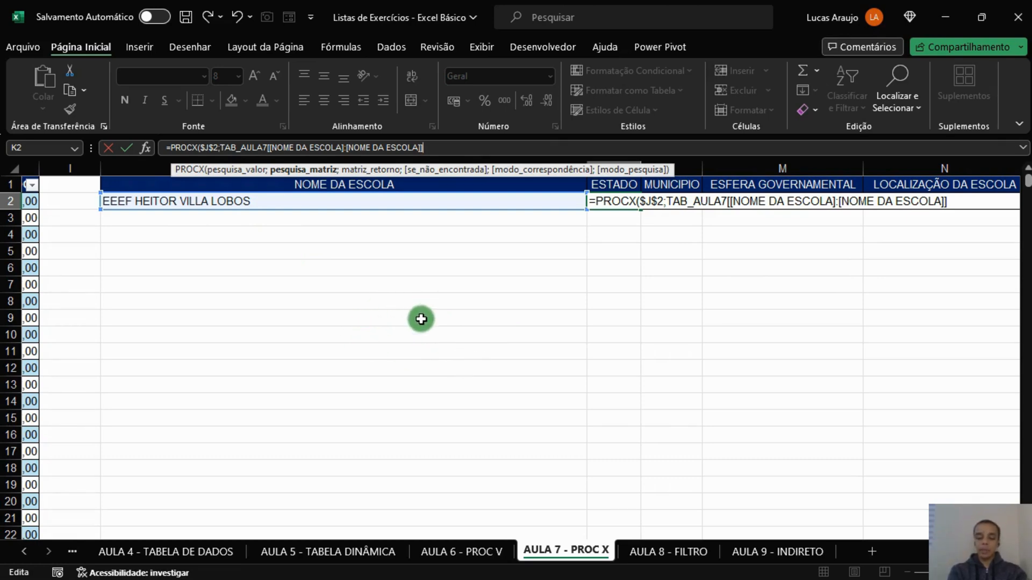
# Set TAB_AULA7[ESTADO] as the return array of the PROCX formula in K2 and enter the formula.
pyautogui.write(';')
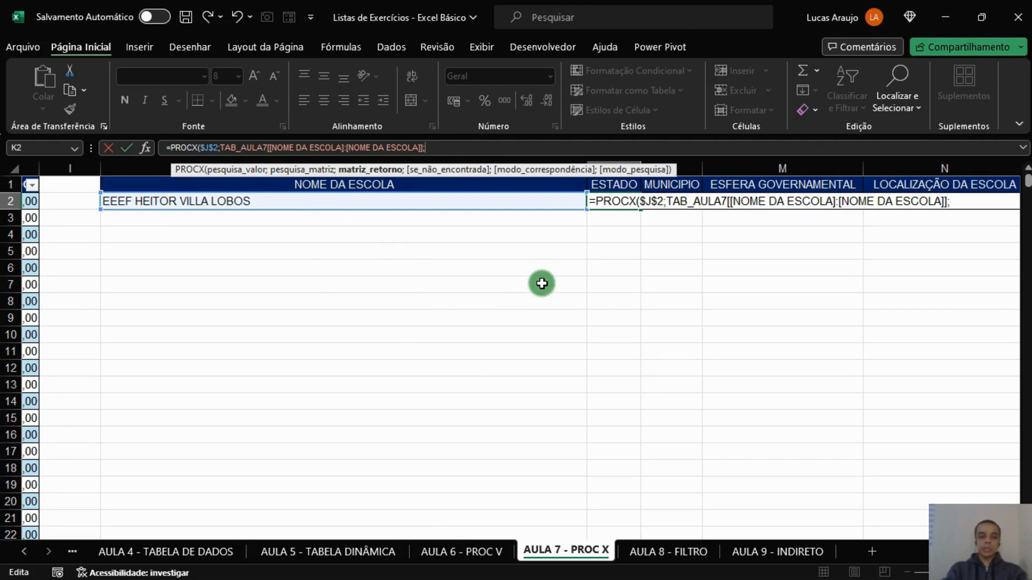
pyautogui.write('TAB')
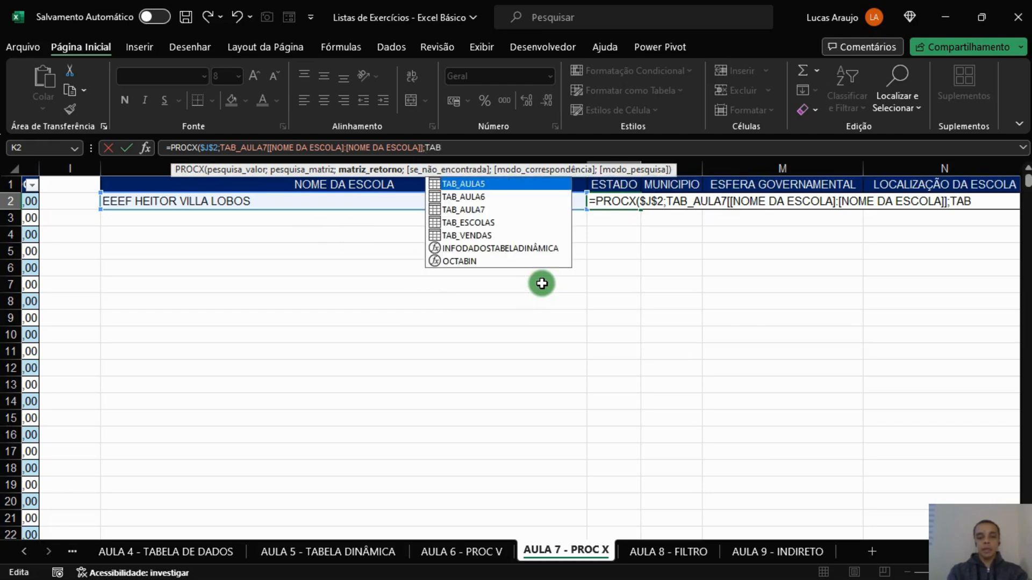
pyautogui.press('Down')
pyautogui.press('Down')
pyautogui.press('Tab')
pyautogui.write('[')
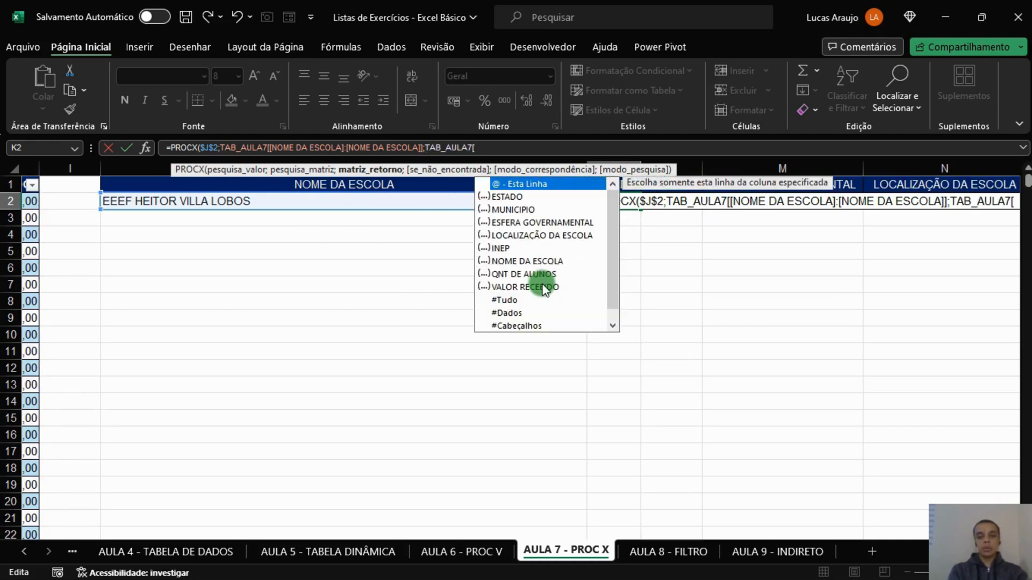
pyautogui.press('Down')
pyautogui.press('Tab')
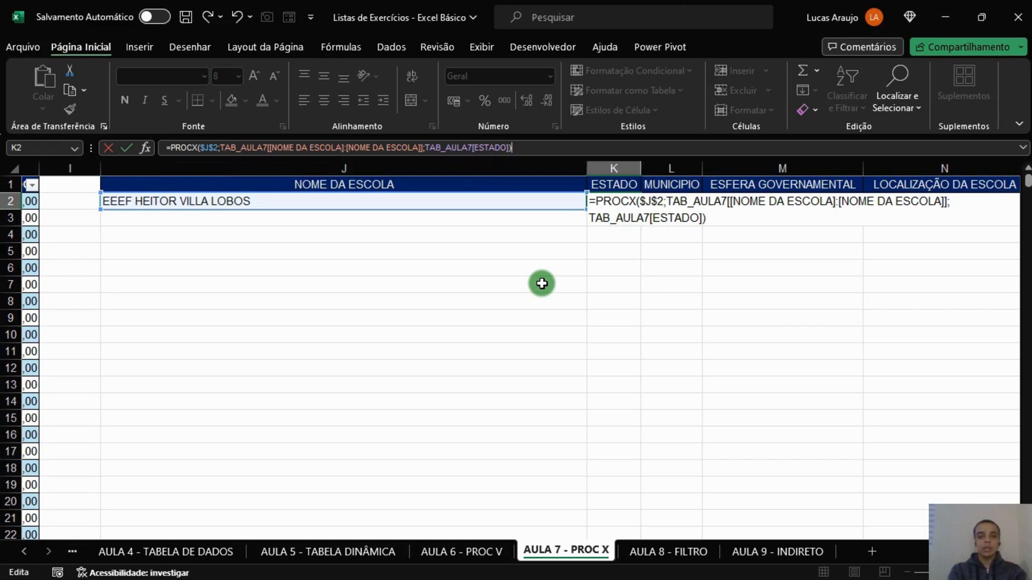
pyautogui.hotkey('ctrl', 'Return')
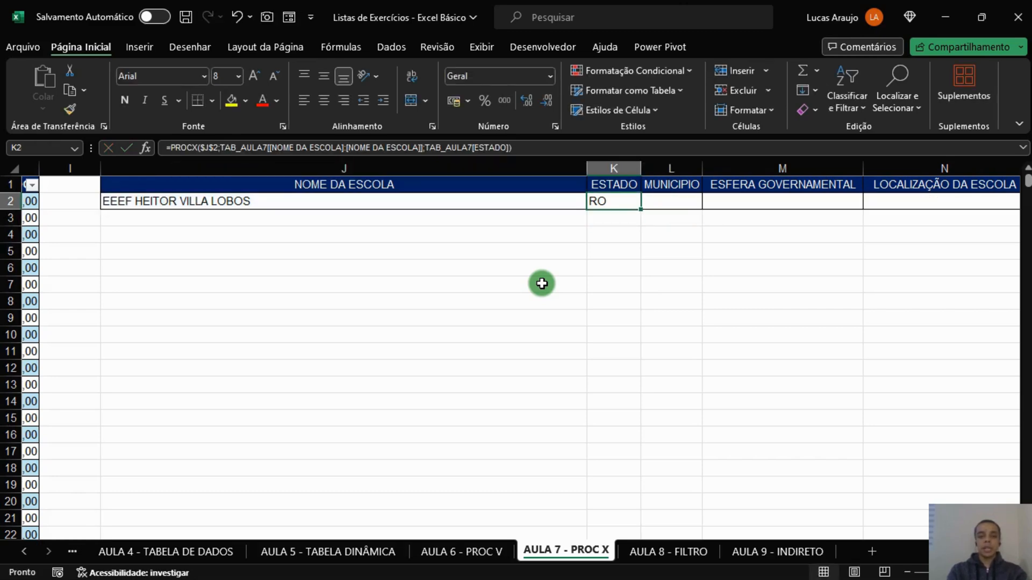
# Copy the K2 formula across row 2 through INEP in O2 and auto-fit the width of columns L to N.
pyautogui.moveTo(640, 208); pyautogui.dragTo(491, 224)
pyautogui.doubleClick(492, 169)
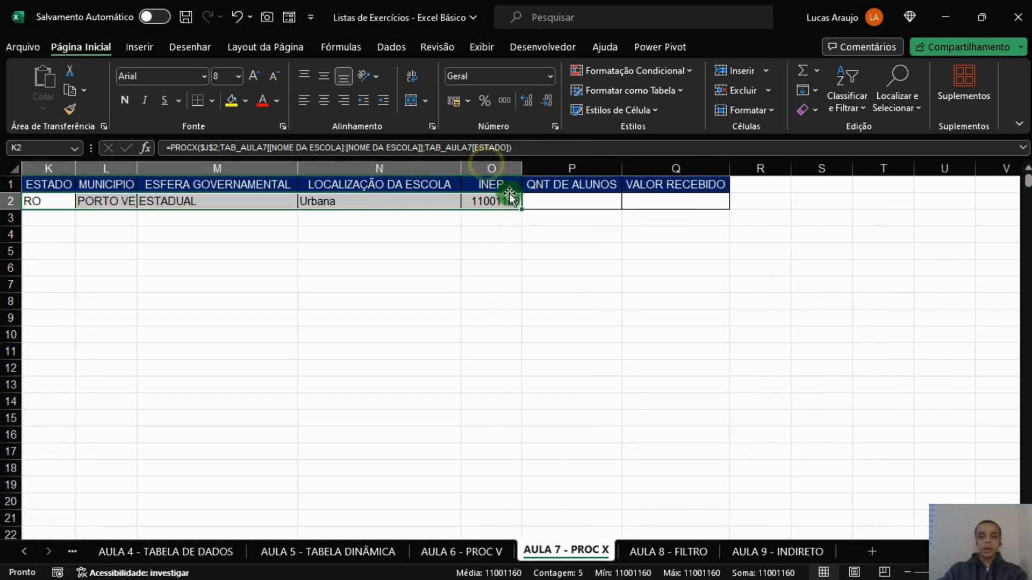
pyautogui.moveTo(984, 552); pyautogui.dragTo(978, 552)
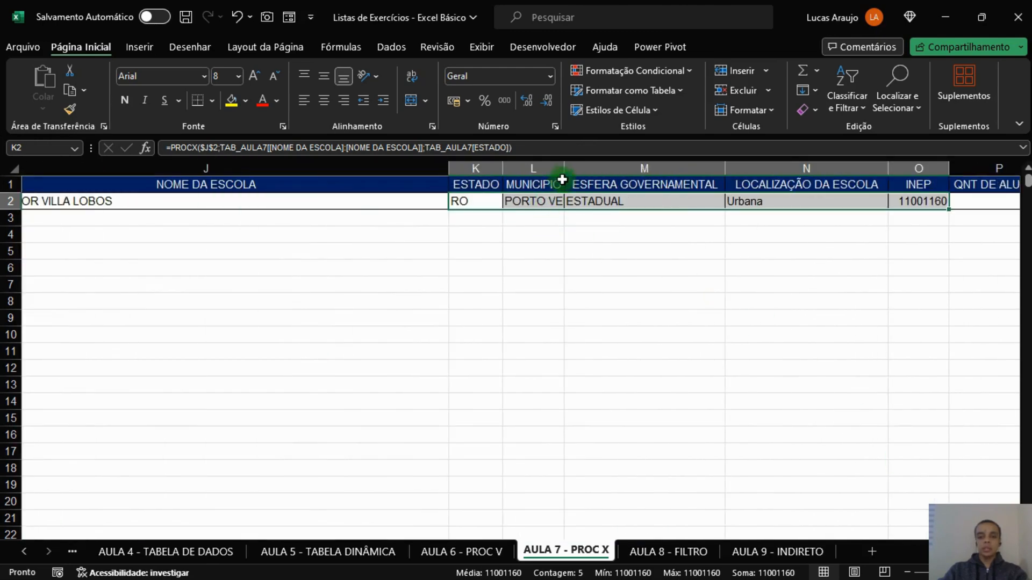
pyautogui.moveTo(548, 163); pyautogui.dragTo(756, 166)
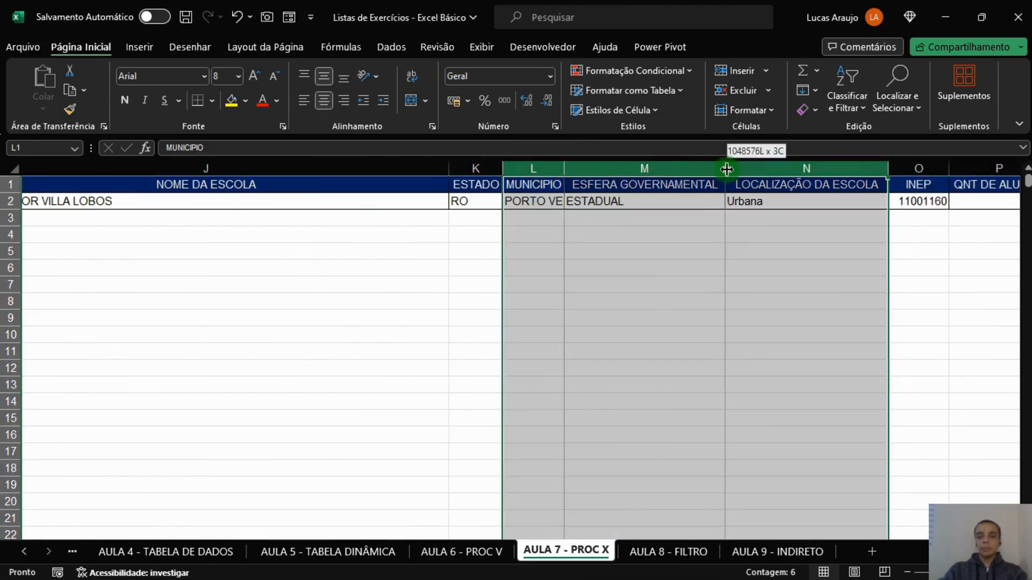
pyautogui.doubleClick(725, 168)
# Inspect the copied formulas in row 2 and compare the source table's column order with the remaining QNT DE ALUNOS and VALOR RECEBIDO cells.
pyautogui.click(625, 205)
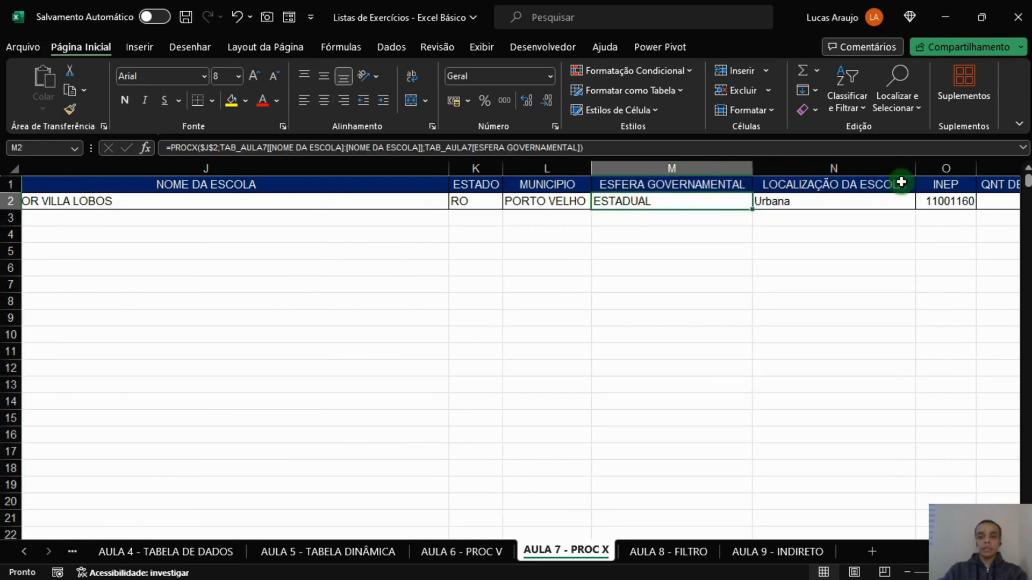
pyautogui.click(945, 204)
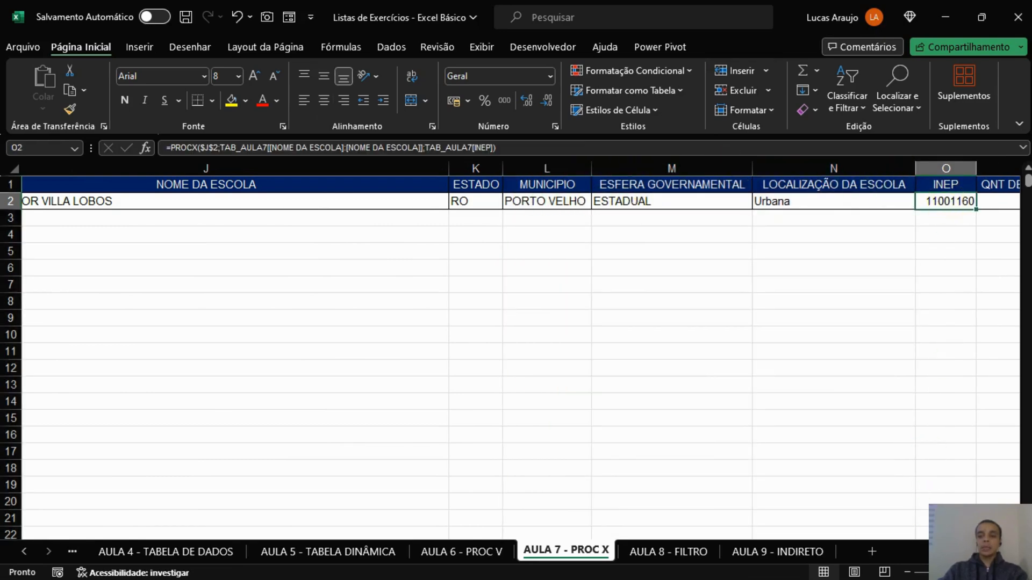
pyautogui.hscroll(2, 516, 349)
pyautogui.click(564, 207)
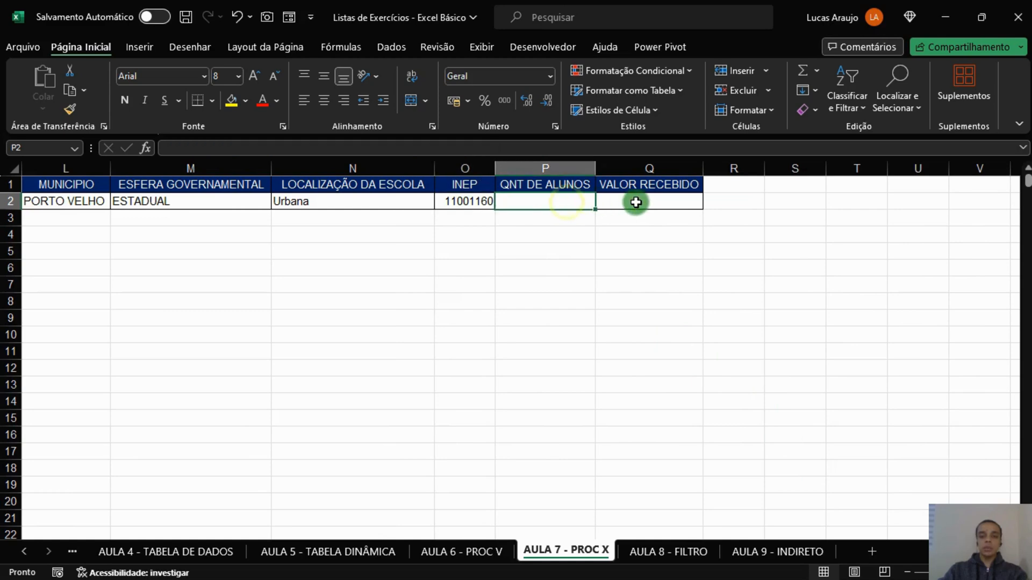
pyautogui.click(634, 203)
pyautogui.hscroll(-4, 318, 204)
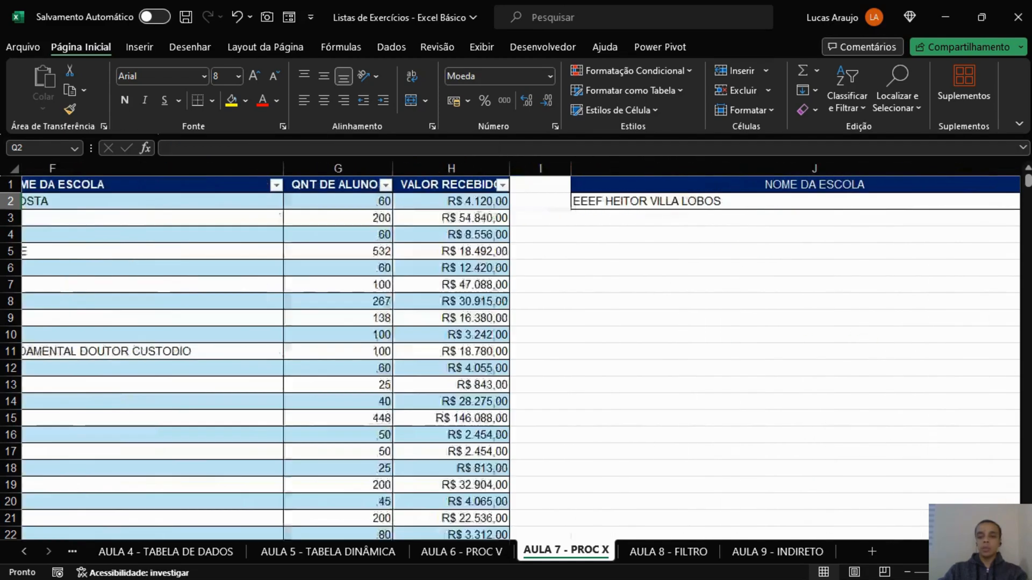
pyautogui.hscroll(-1, 318, 204)
pyautogui.click(323, 201)
pyautogui.click(334, 215)
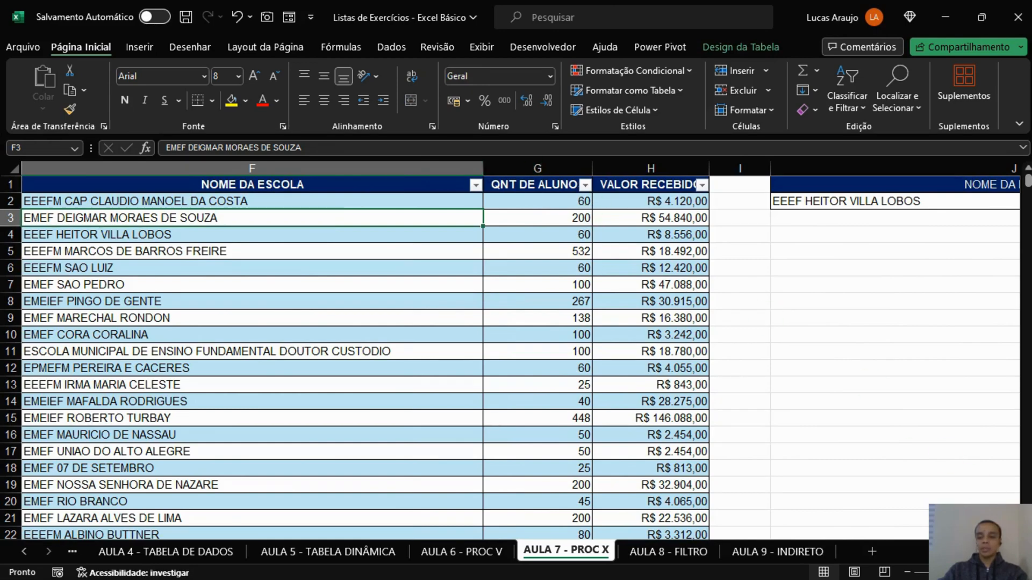
pyautogui.hscroll(8, 516, 349)
pyautogui.hscroll(-3, 516, 349)
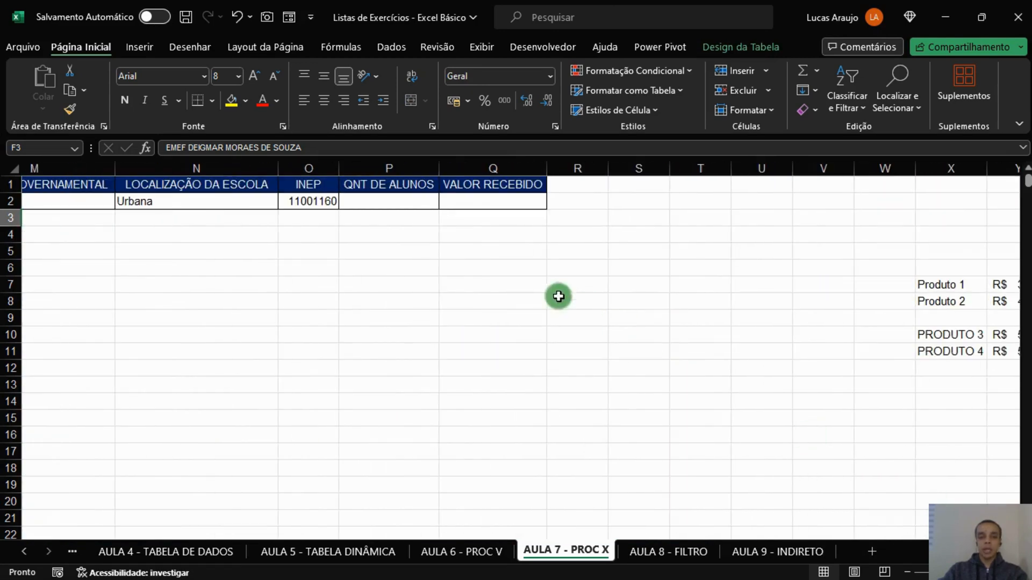
# Copy the O2 formula into P2 under QNT DE ALUNOS and auto-fit column P.
pyautogui.click(323, 201)
pyautogui.moveTo(338, 208); pyautogui.dragTo(407, 206)
pyautogui.click(408, 205)
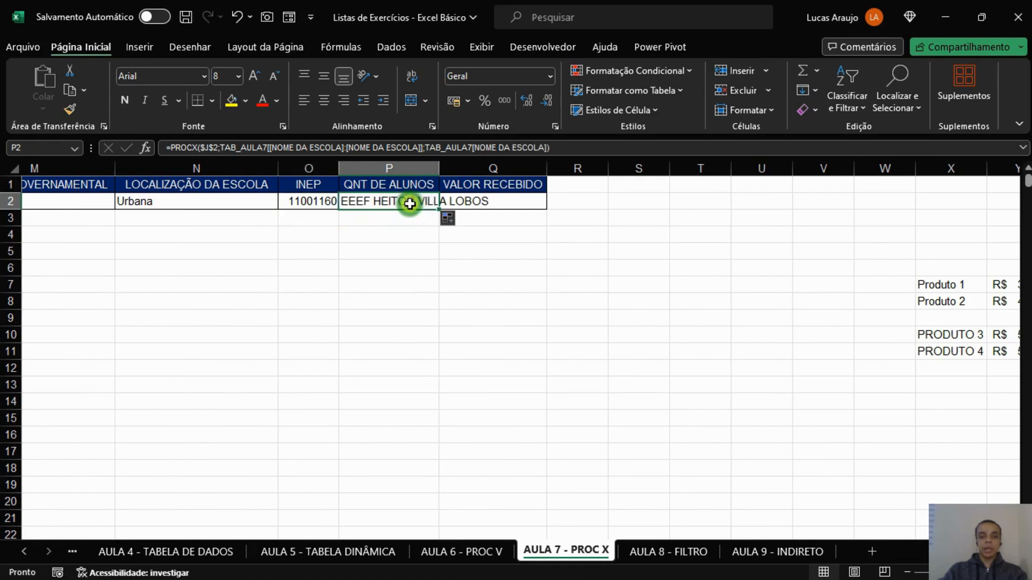
pyautogui.doubleClick(442, 166)
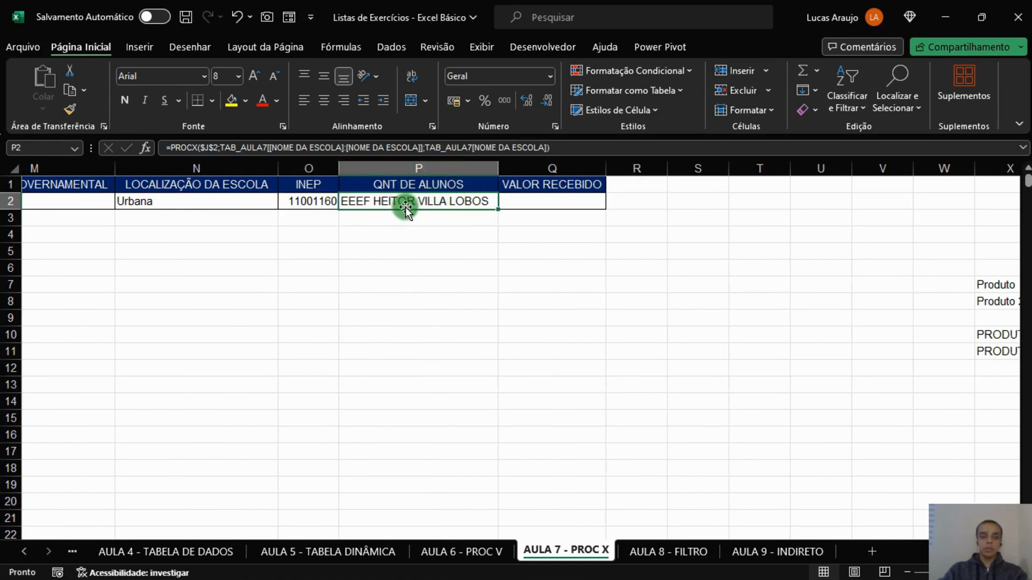
# Change the return array in the P2 formula to TAB_AULA7[QNT DE ALUNOS] and copy the formula into Q2.
pyautogui.click(419, 147)
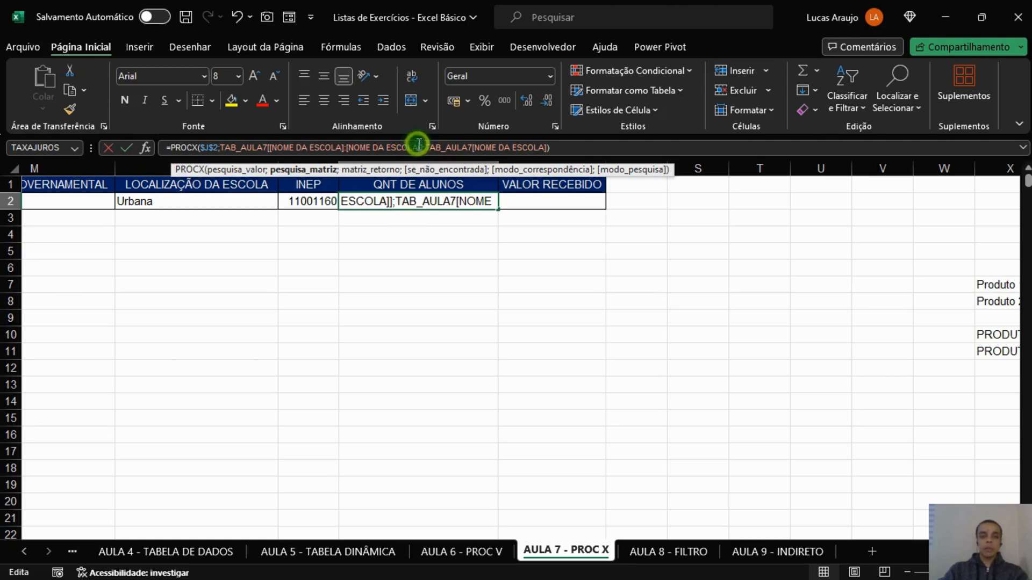
pyautogui.click(348, 147)
pyautogui.doubleClick(318, 147)
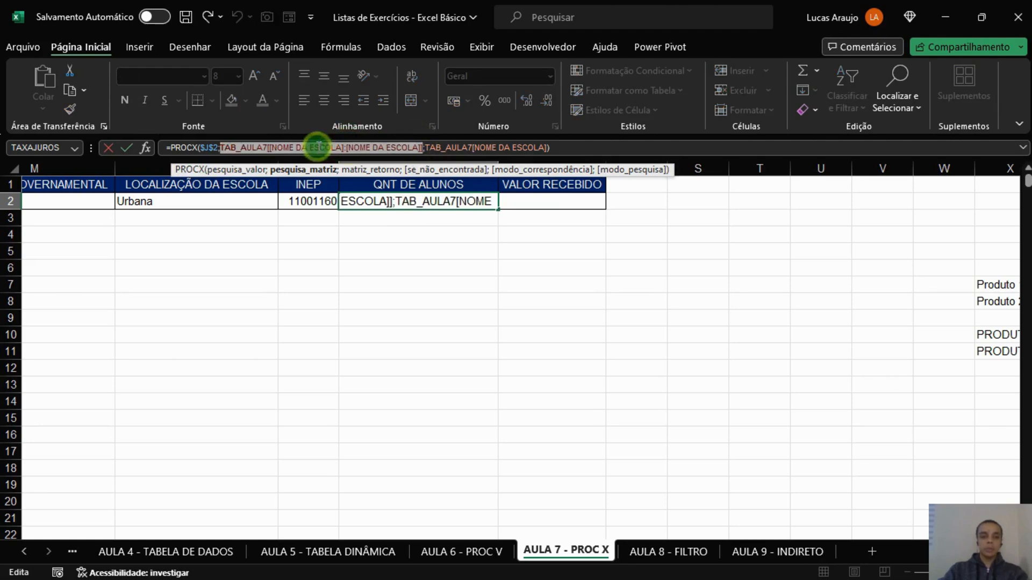
pyautogui.click(505, 145)
pyautogui.moveTo(476, 145); pyautogui.dragTo(537, 147)
pyautogui.doubleClick(501, 148)
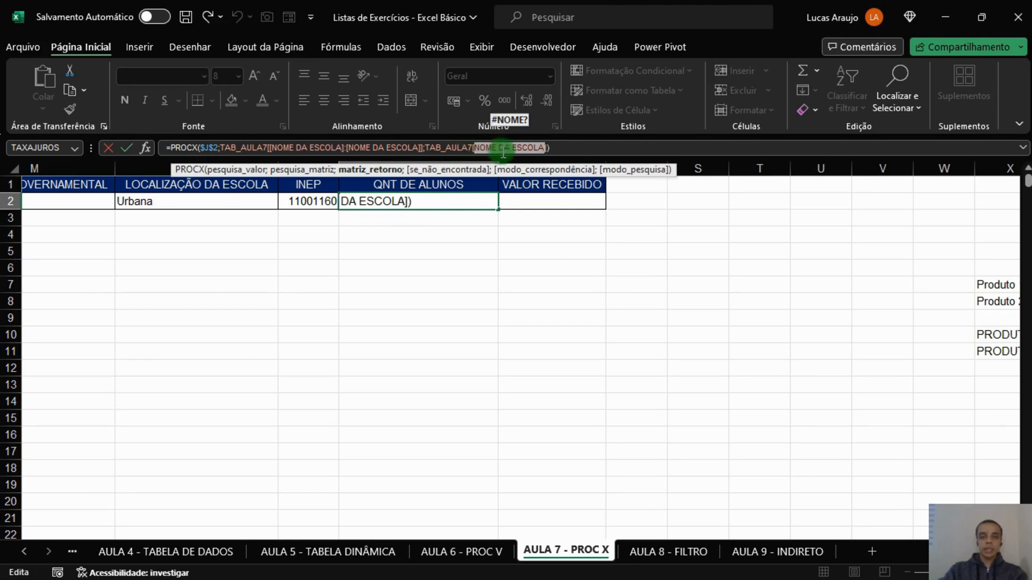
pyautogui.write('QUAN')
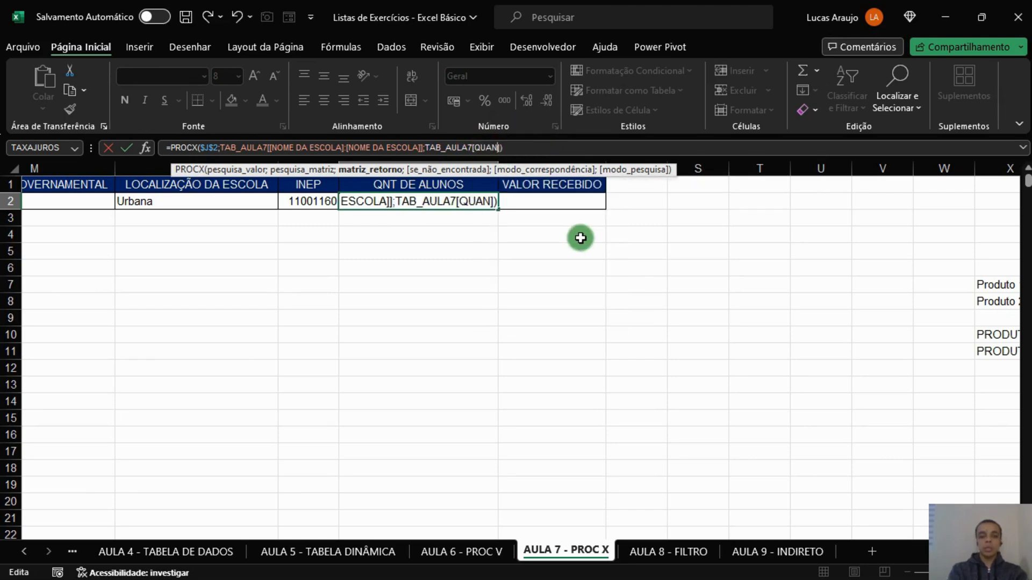
pyautogui.press('BackSpace')
pyautogui.press('BackSpace')
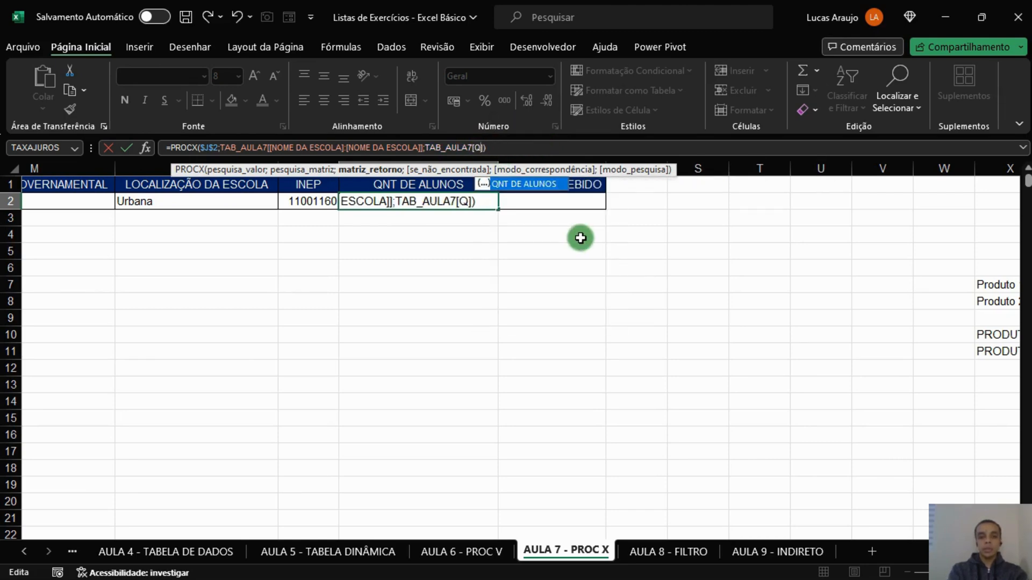
pyautogui.press('Tab')
pyautogui.press('Return')
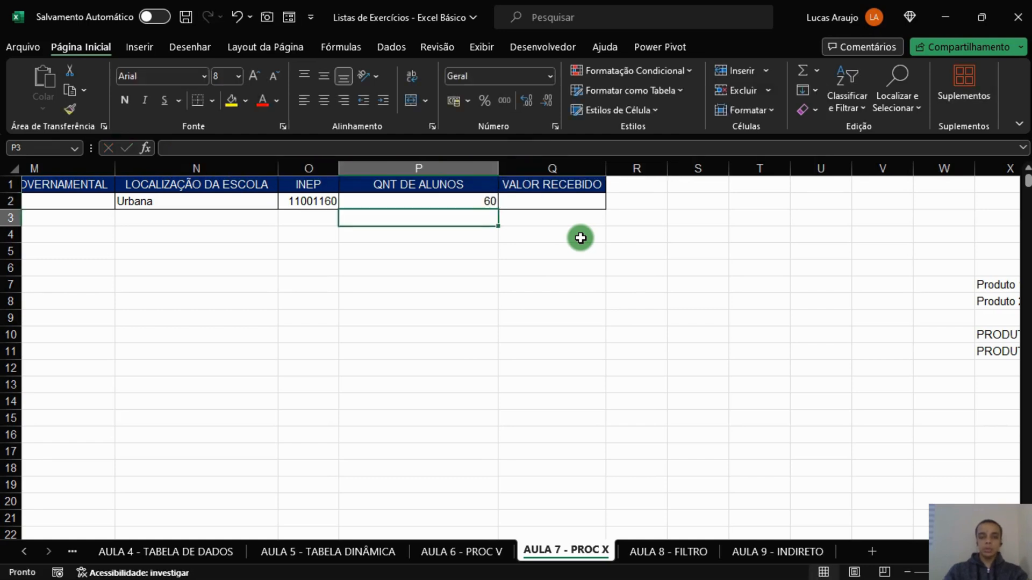
pyautogui.click(495, 203)
pyautogui.moveTo(499, 211); pyautogui.dragTo(561, 211)
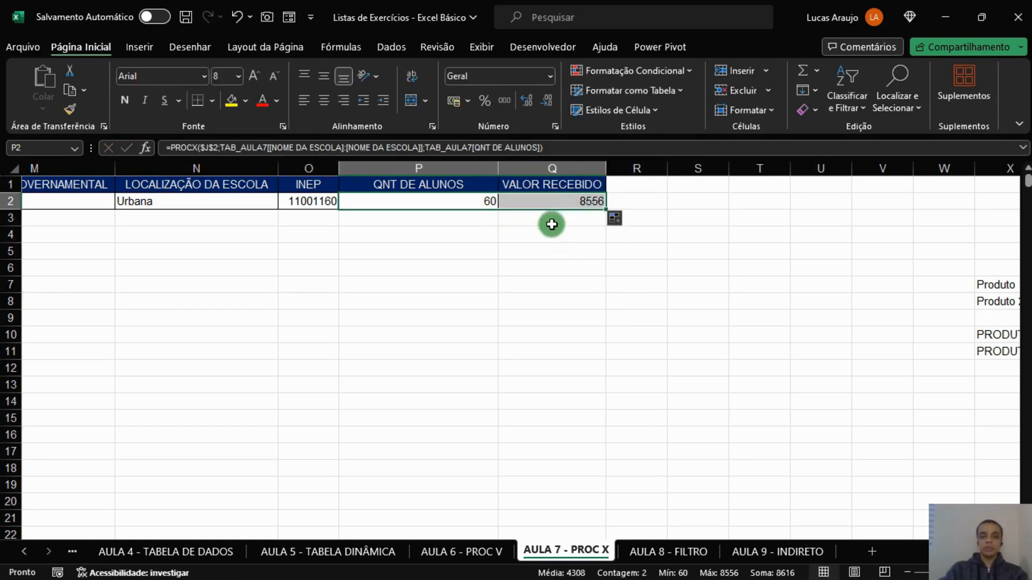
# Apply the R$ accounting format to Q2 under VALOR RECEBIDO and auto-fit the QNT DE ALUNOS column.
pyautogui.click(559, 202)
pyautogui.click(453, 101)
pyautogui.click(520, 266)
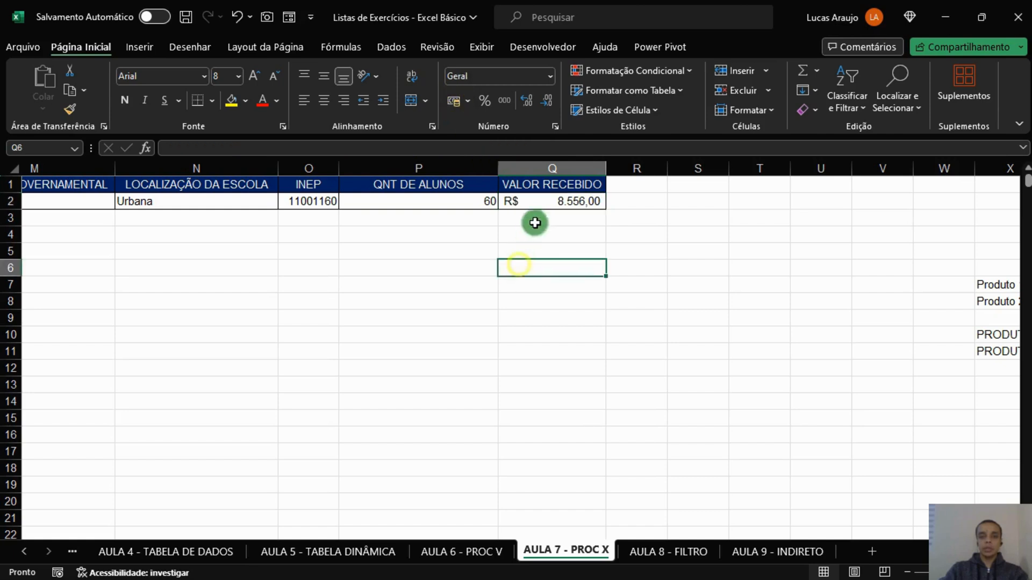
pyautogui.doubleClick(501, 168)
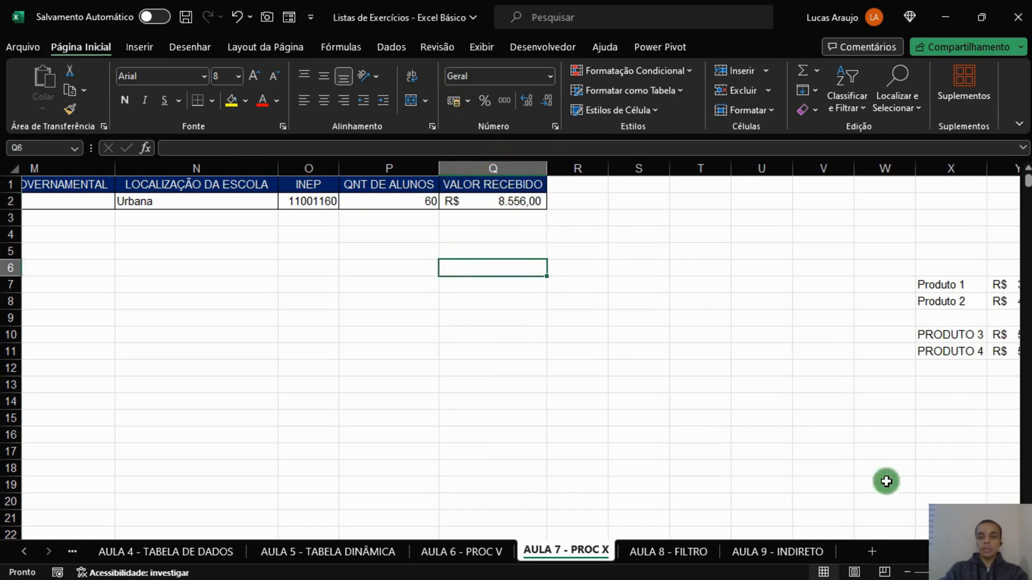
# Choose EMEF SAO PEDRO as the school in J2 and auto-fit the NOME DA ESCOLA column.
pyautogui.hscroll(-2, 516, 323)
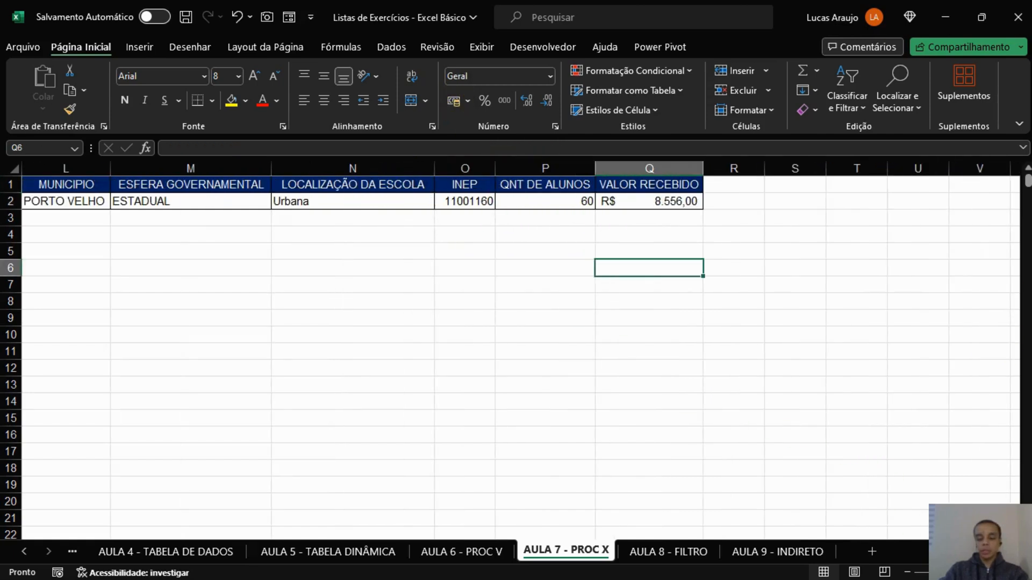
pyautogui.hscroll(-3, 515, 322)
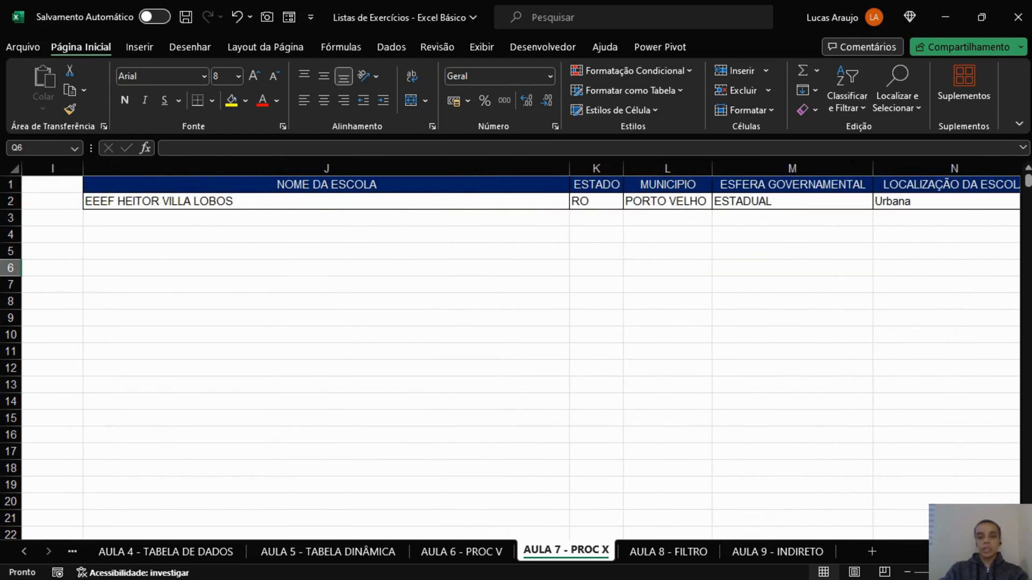
pyautogui.scroll(-1, 656, 364)
pyautogui.hscroll(3, 711, 399)
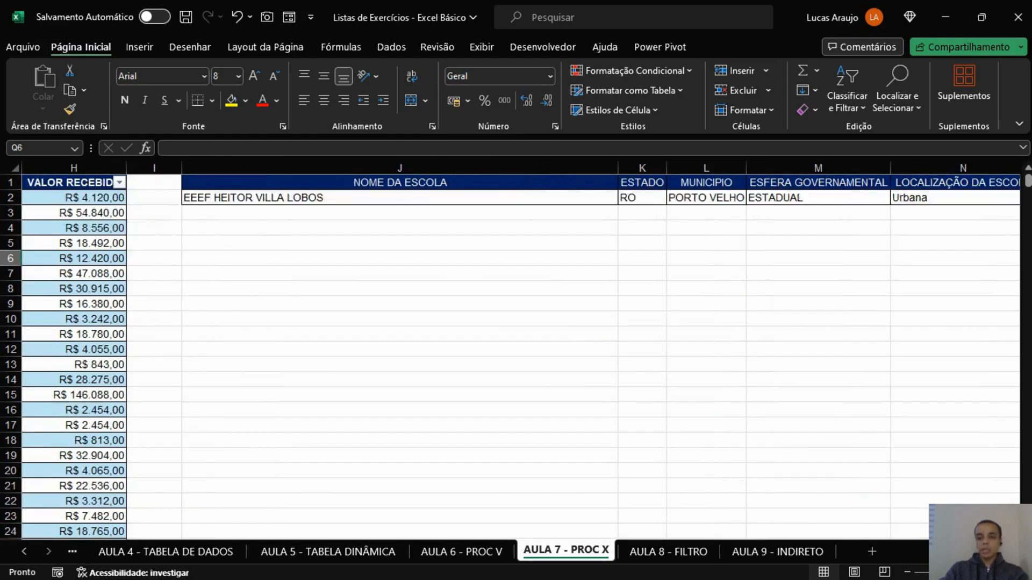
pyautogui.scroll(-1, 804, 433)
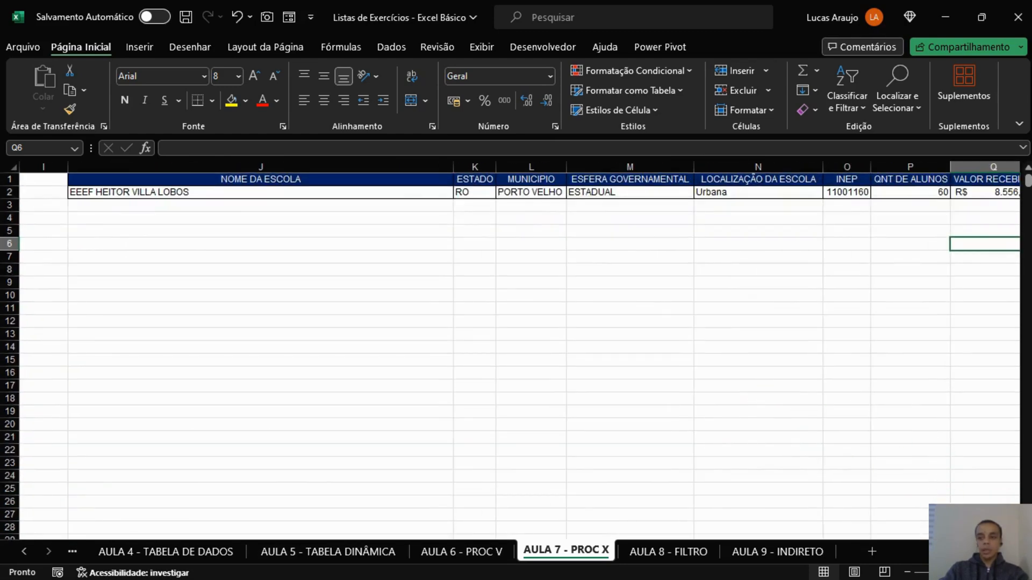
pyautogui.hscroll(1, 516, 323)
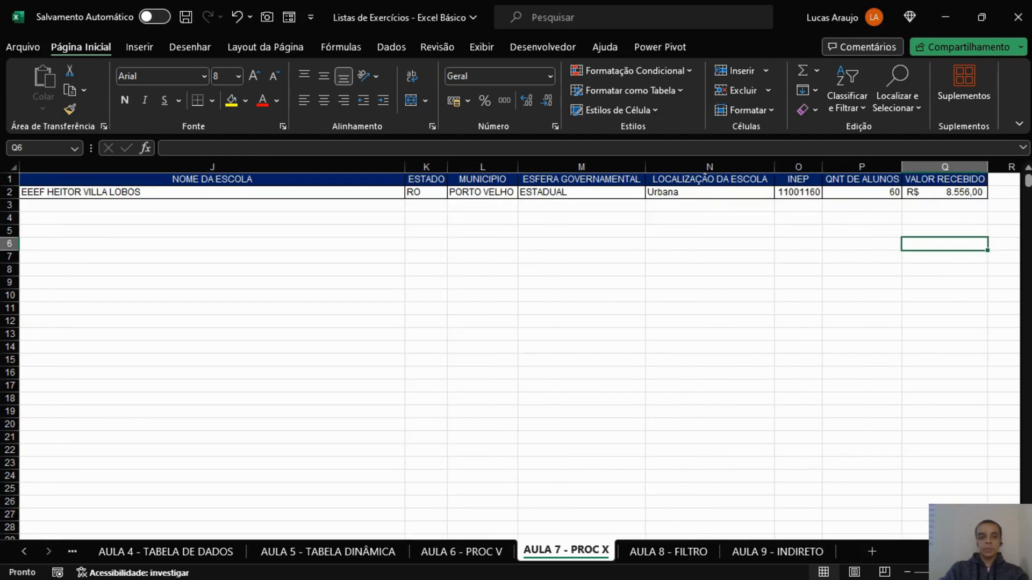
pyautogui.click(398, 195)
pyautogui.click(411, 193)
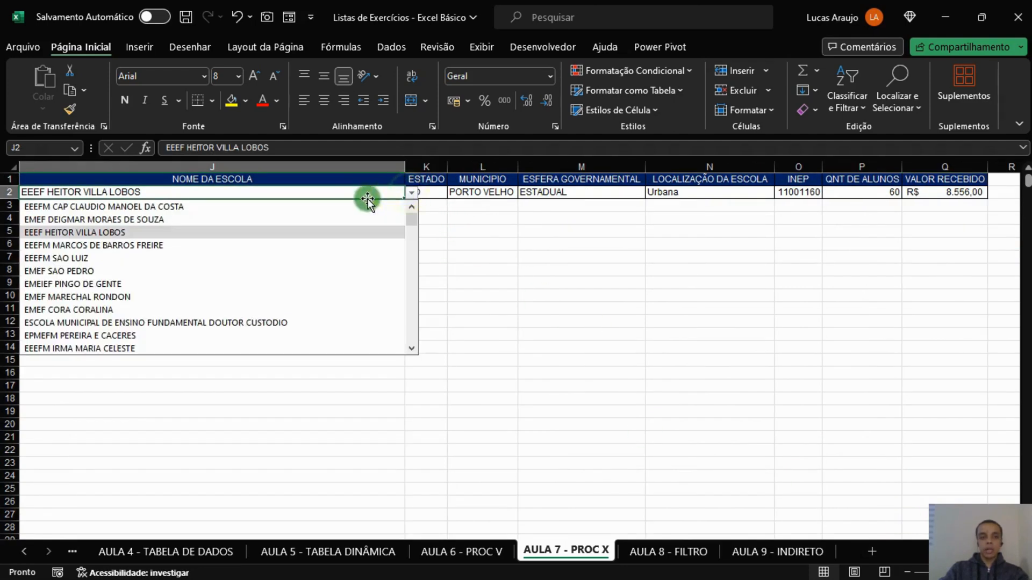
pyautogui.click(221, 271)
pyautogui.doubleClick(405, 167)
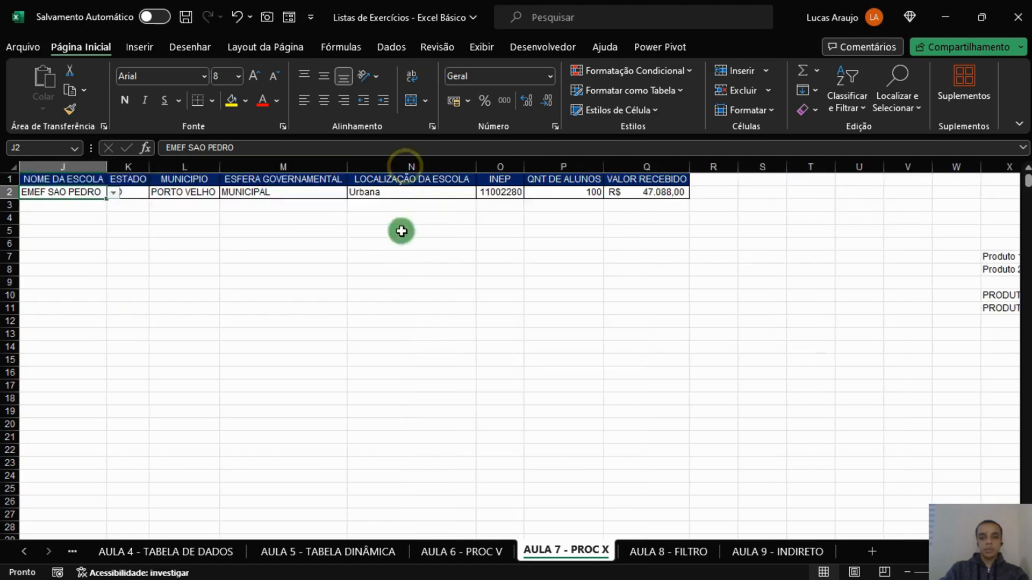
# Test the lookup row by choosing EMEF MARECHAL RONDON and EEEFM IRMA MARIA CELESTE in turn as the school in J2.
pyautogui.click(323, 282)
pyautogui.scroll(1, 232, 297)
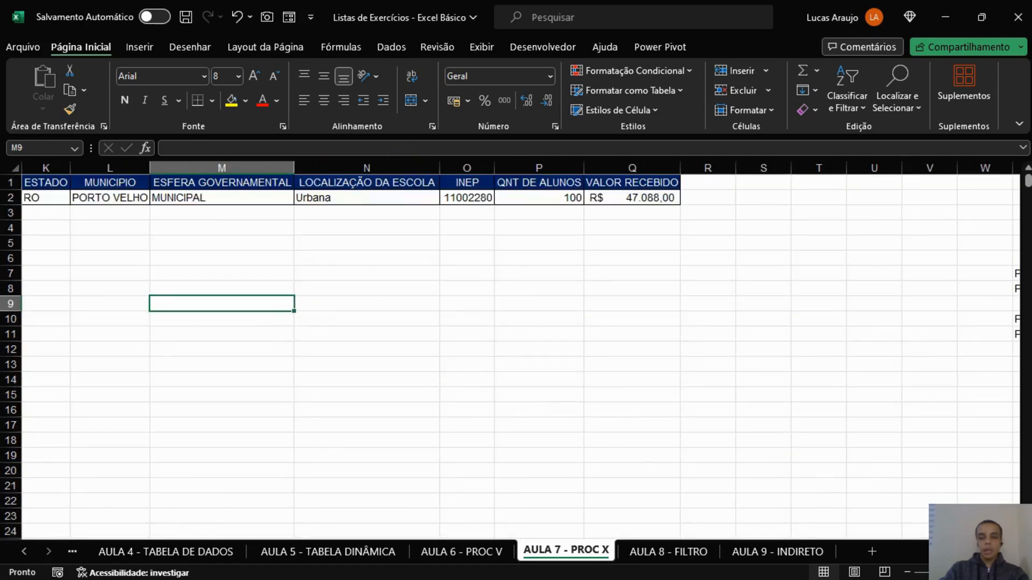
pyautogui.hscroll(-3, 516, 349)
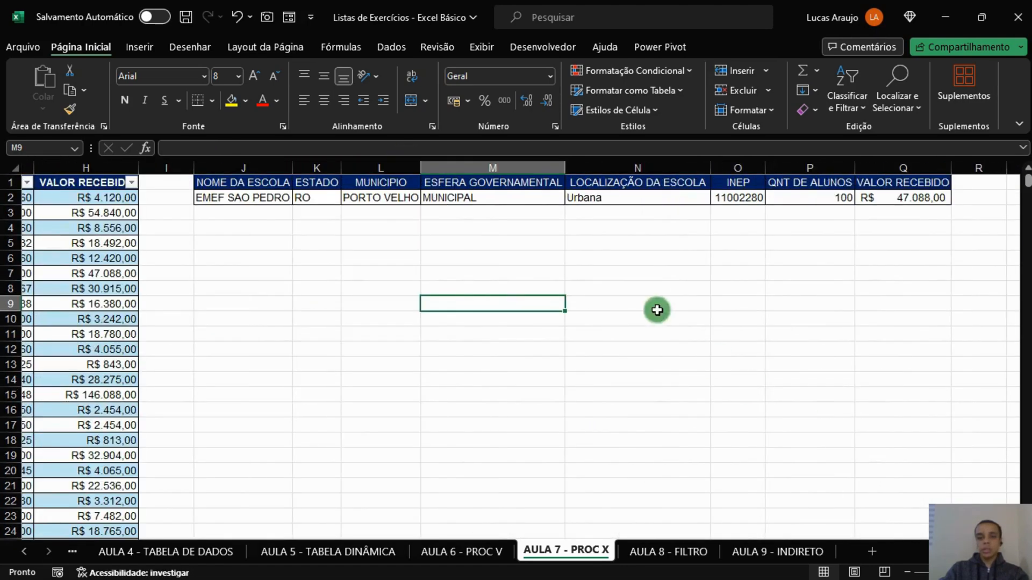
pyautogui.click(281, 199)
pyautogui.click(299, 198)
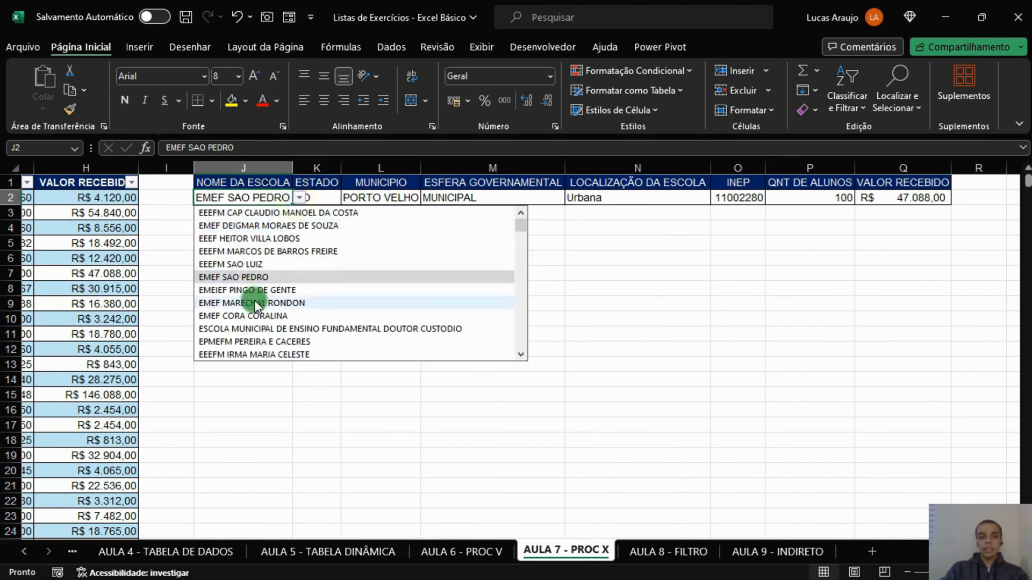
pyautogui.click(254, 303)
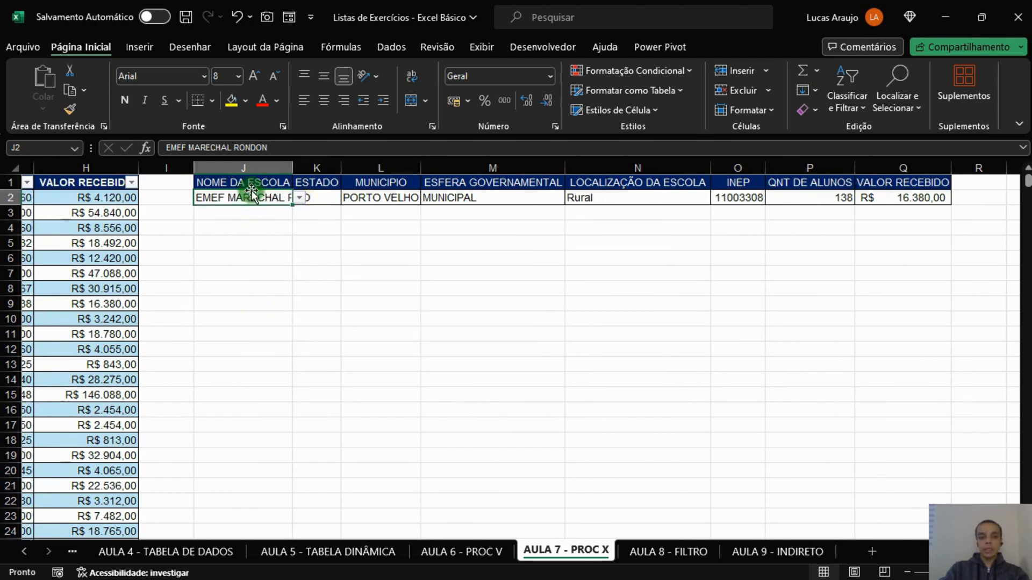
pyautogui.click(300, 198)
pyautogui.click(274, 350)
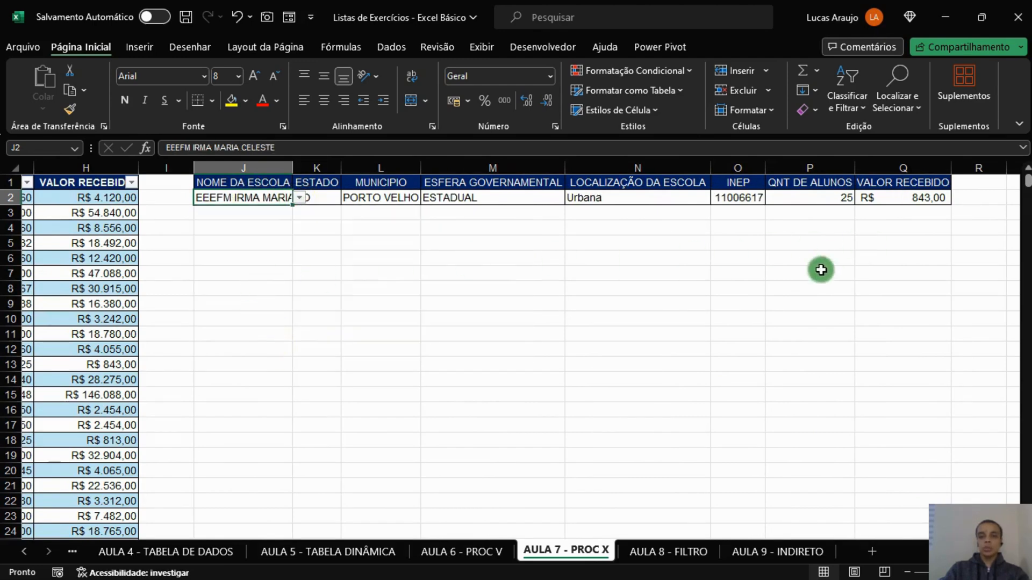
pyautogui.click(524, 278)
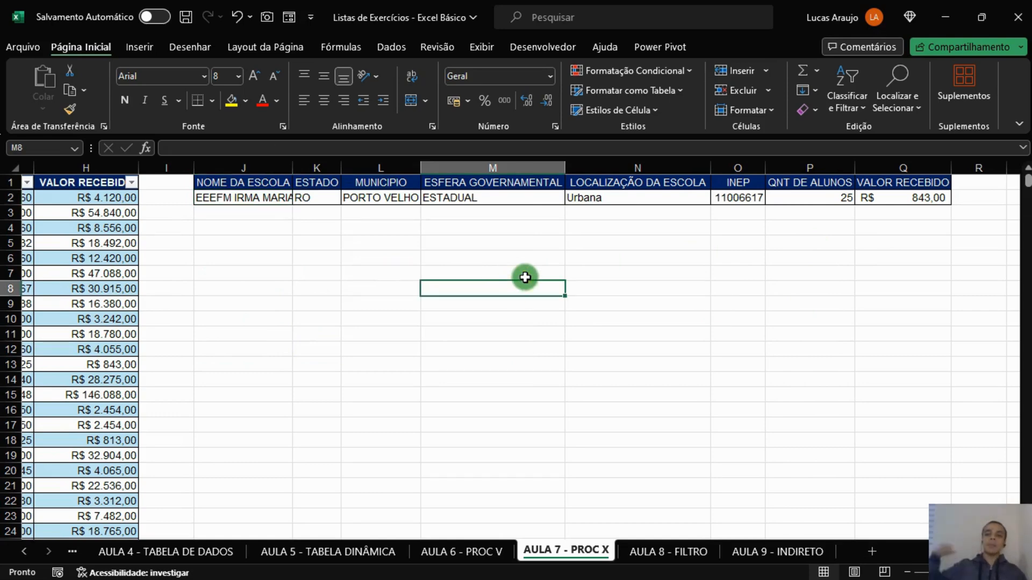